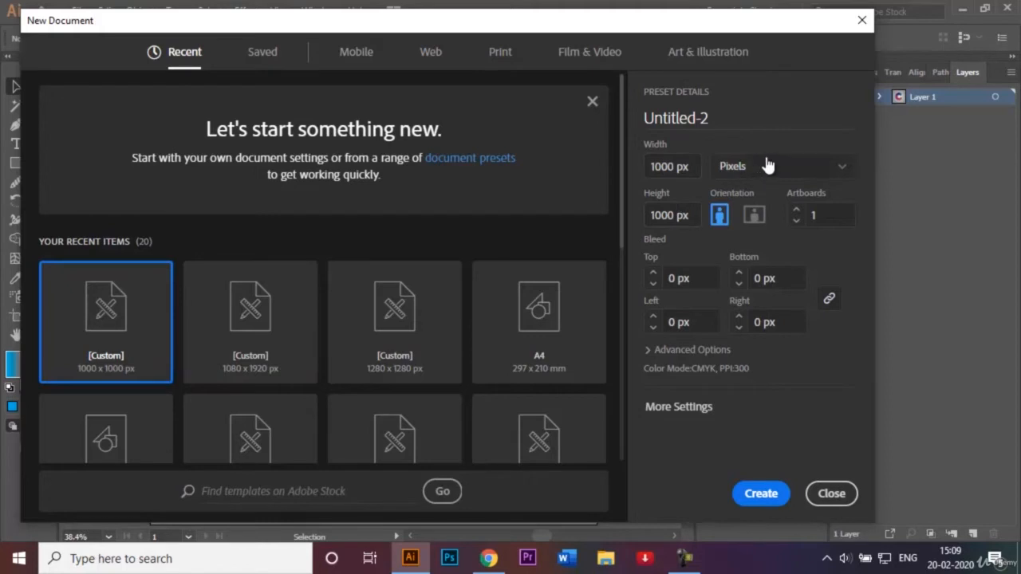
- Name the new document 3D Colorful Logo
{"action": "double_click", "coordinate": [720, 114]}
{"action": "key", "text": "BackSpace"}
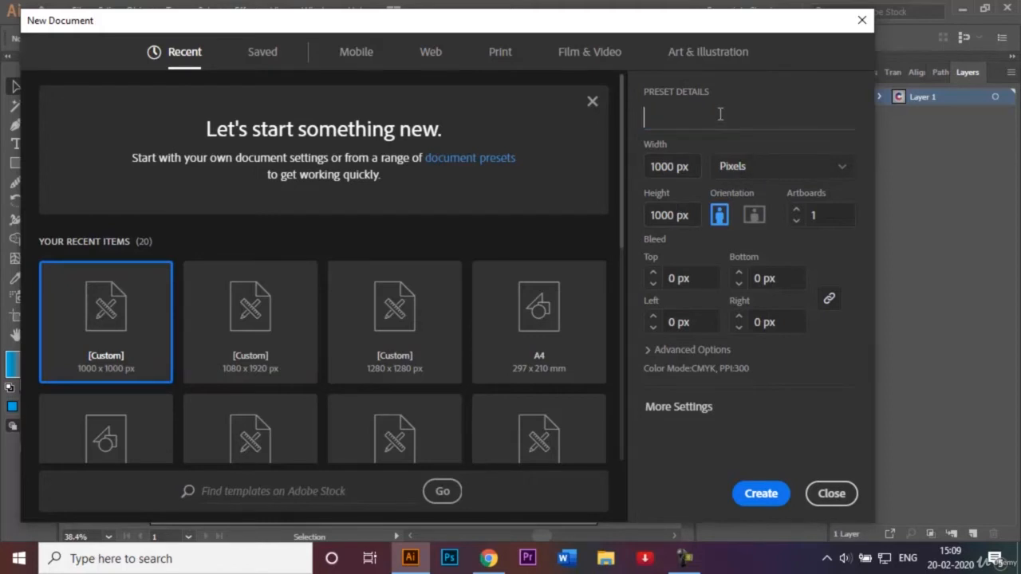
{"action": "type", "text": "3D Colourful"}
{"action": "key", "text": "Left"}
{"action": "key", "text": "Left"}
{"action": "key", "text": "Left"}
{"action": "key", "text": "Left"}
{"action": "key", "text": "BackSpace"}
{"action": "key", "text": "Right"}
{"action": "key", "text": "Right"}
{"action": "key", "text": "Right"}
{"action": "key", "text": "Right"}
{"action": "type", "text": "Logo"}
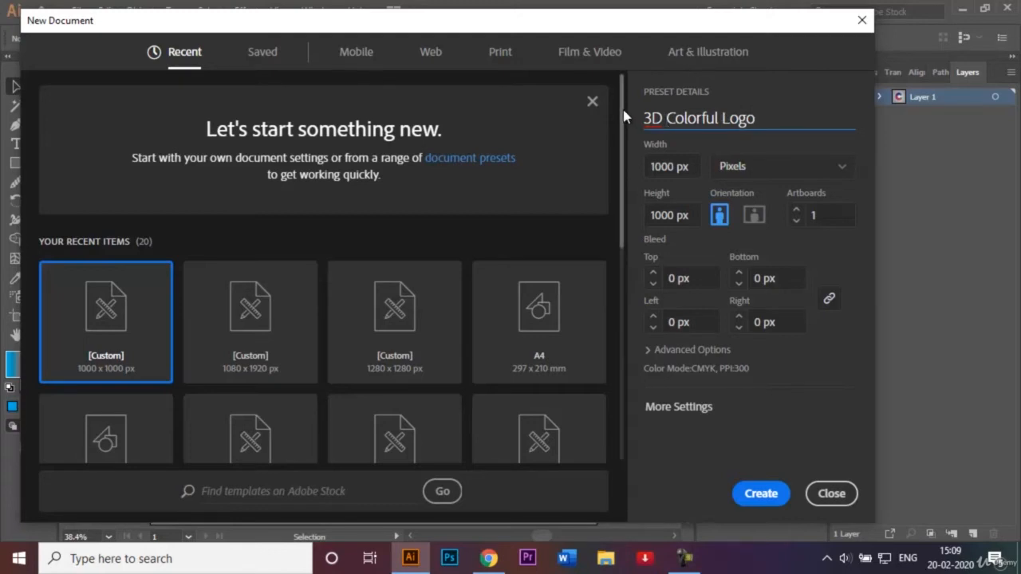
- Create the 1000 x 1000 px document with one artboard, and look over the finished C logo for reference
{"action": "scroll", "coordinate": [625, 116], "scroll_direction": "down", "scroll_amount": 1}
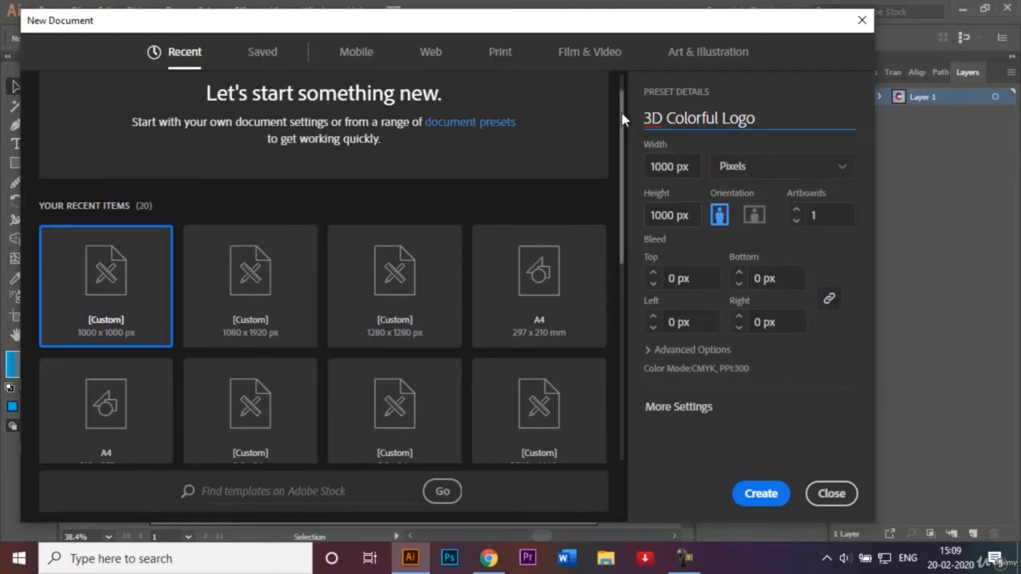
{"action": "left_click_drag", "start_coordinate": [625, 118], "coordinate": [625, 158]}
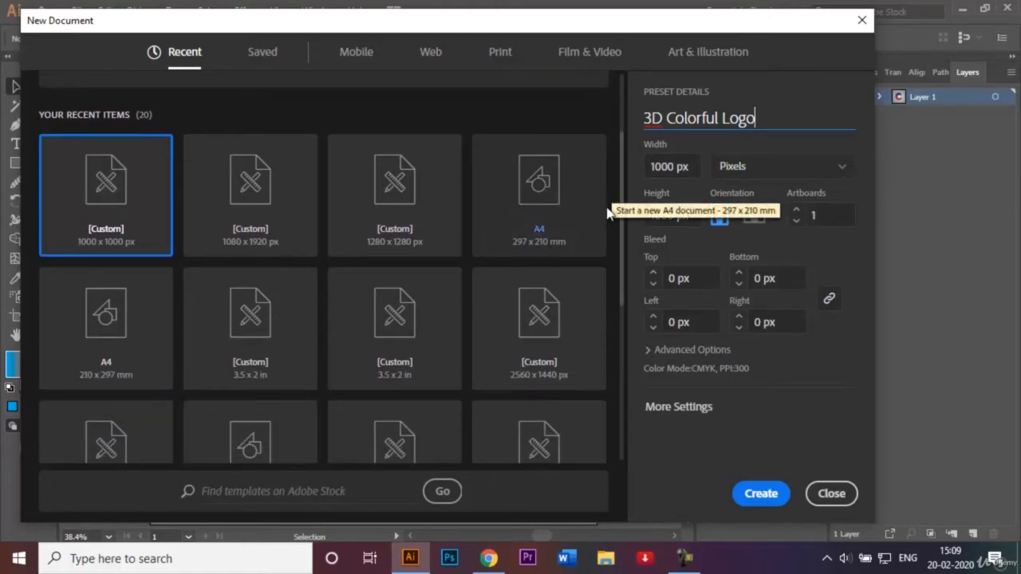
{"action": "left_click_drag", "start_coordinate": [624, 214], "coordinate": [630, 255]}
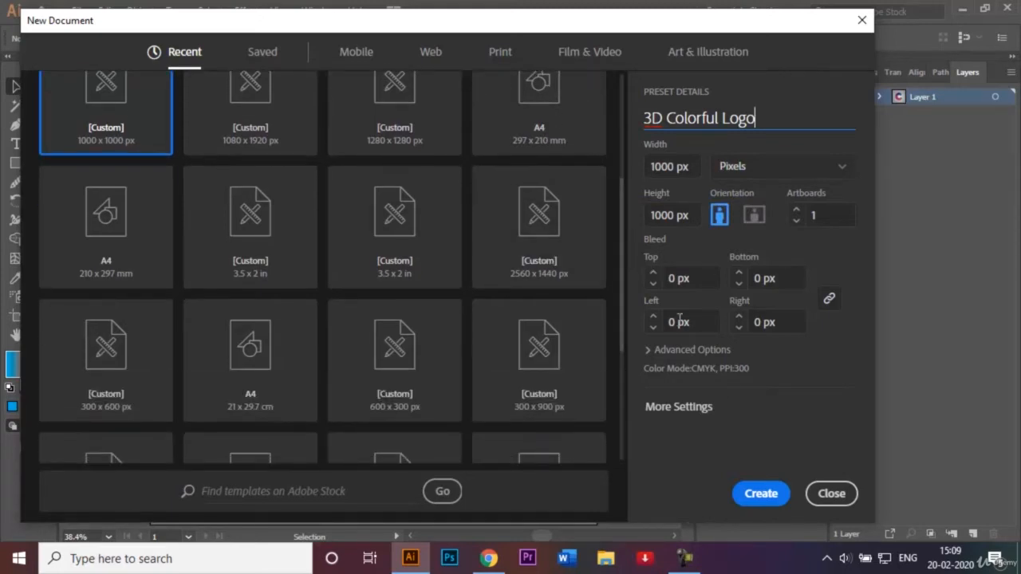
{"action": "left_click", "coordinate": [761, 492]}
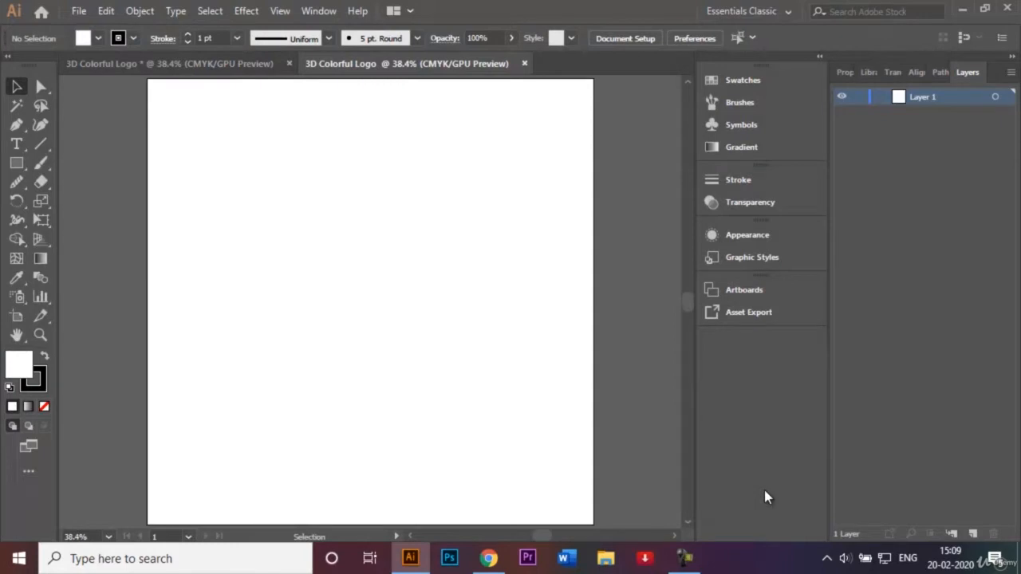
{"action": "left_click", "coordinate": [200, 65]}
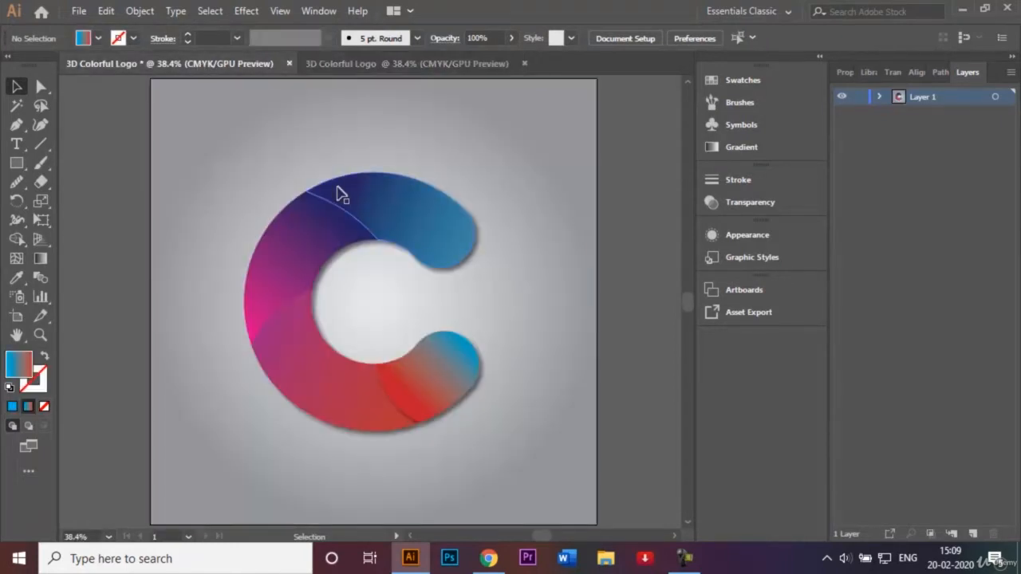
{"action": "left_click", "coordinate": [396, 70]}
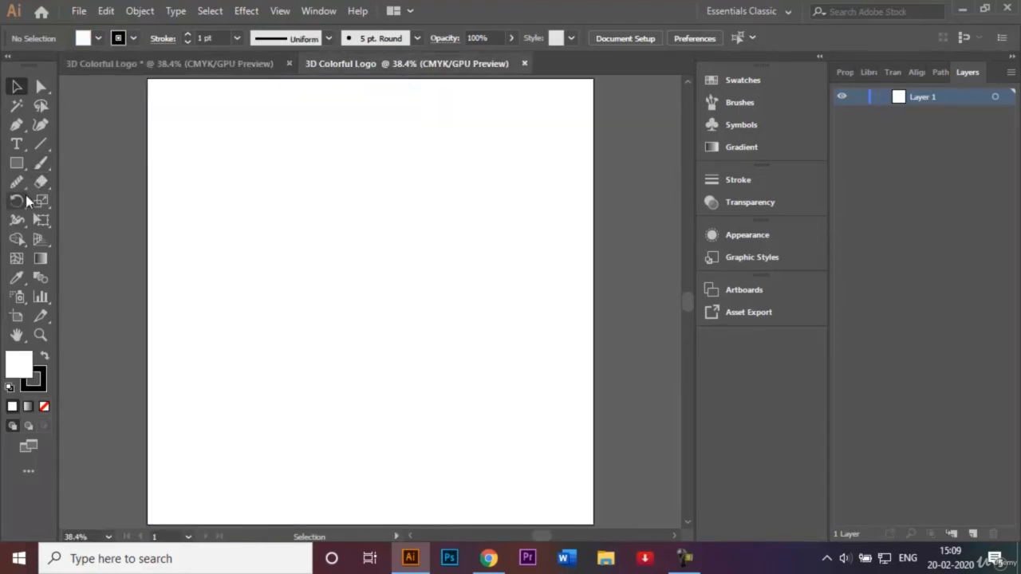
- Draw a large circle with the Ellipse tool from the artboard's centre, with no fill and a 1 pt black stroke
{"action": "left_click", "coordinate": [18, 166]}
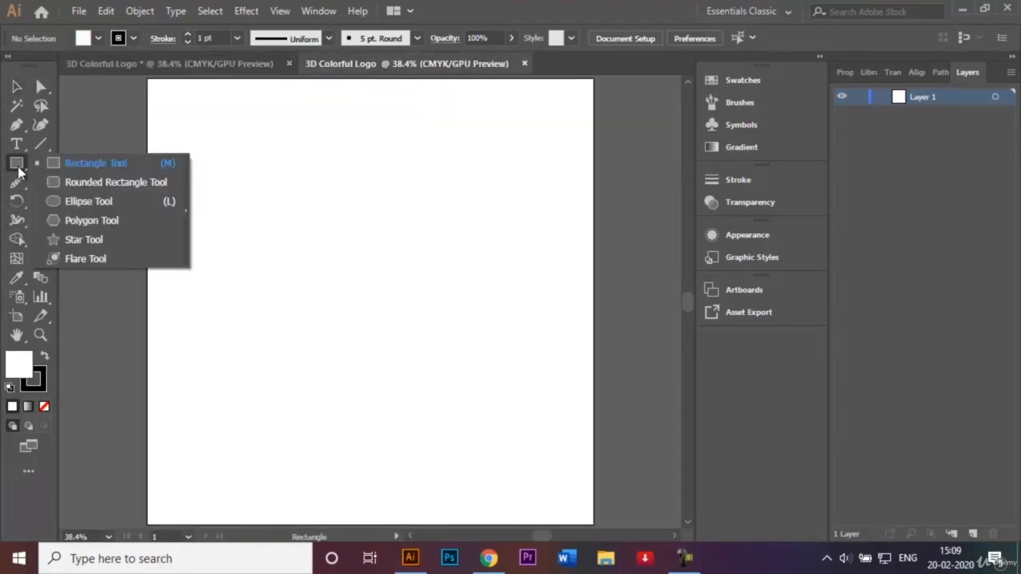
{"action": "left_click", "coordinate": [74, 203]}
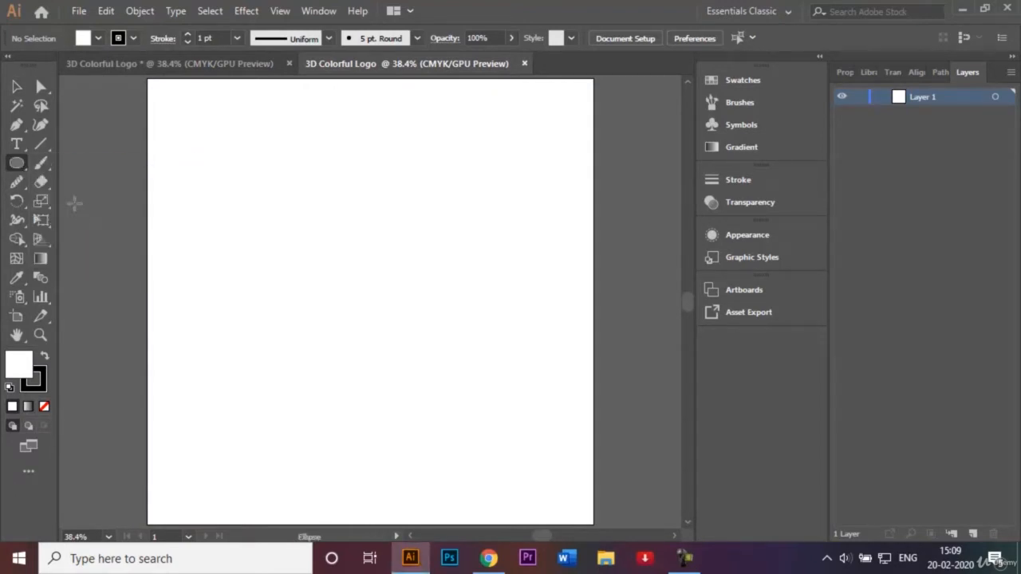
{"action": "left_click", "coordinate": [17, 164]}
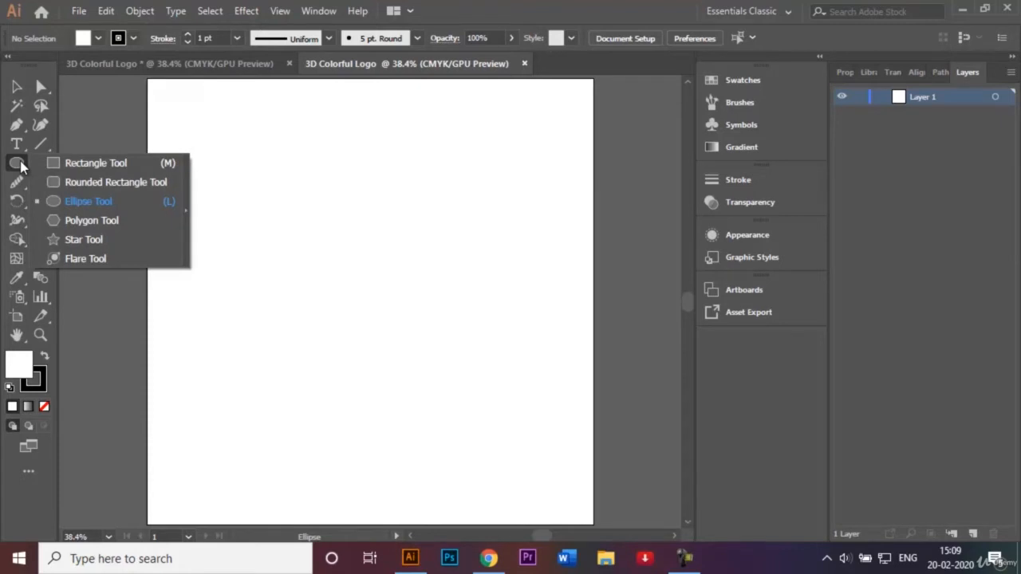
{"action": "left_click", "coordinate": [83, 204]}
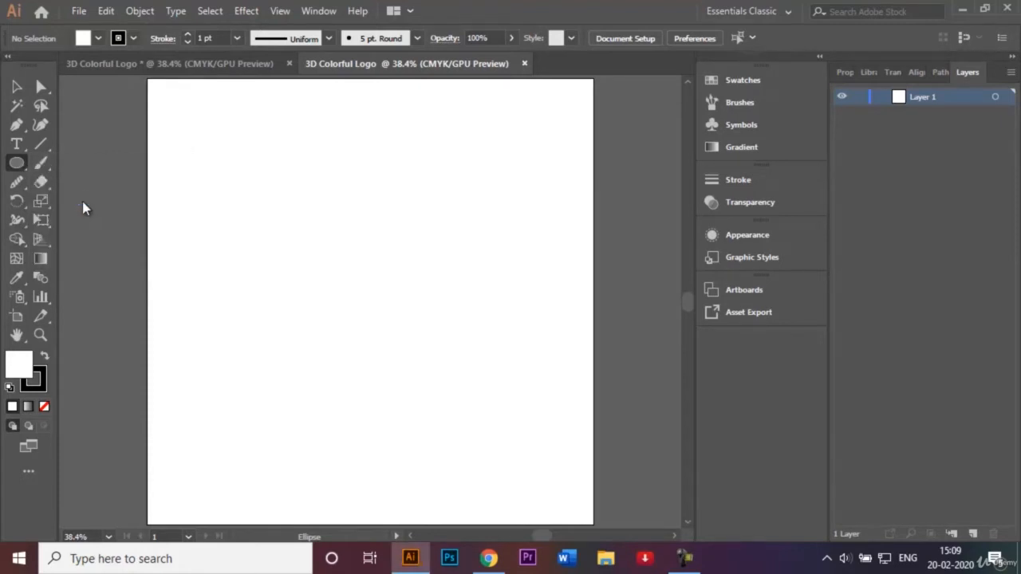
{"action": "left_click", "coordinate": [98, 38]}
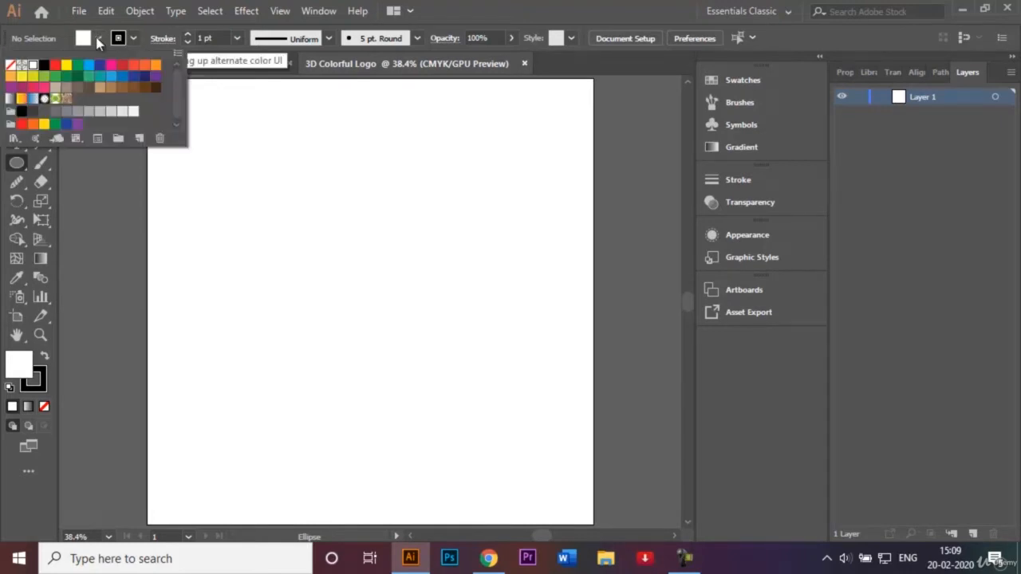
{"action": "left_click", "coordinate": [11, 66]}
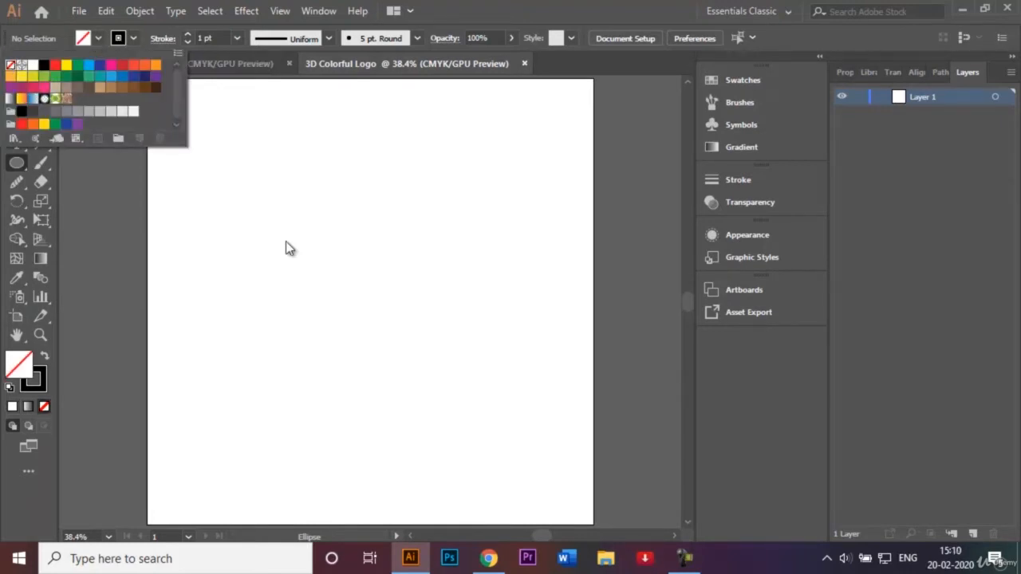
{"action": "left_click", "coordinate": [301, 260]}
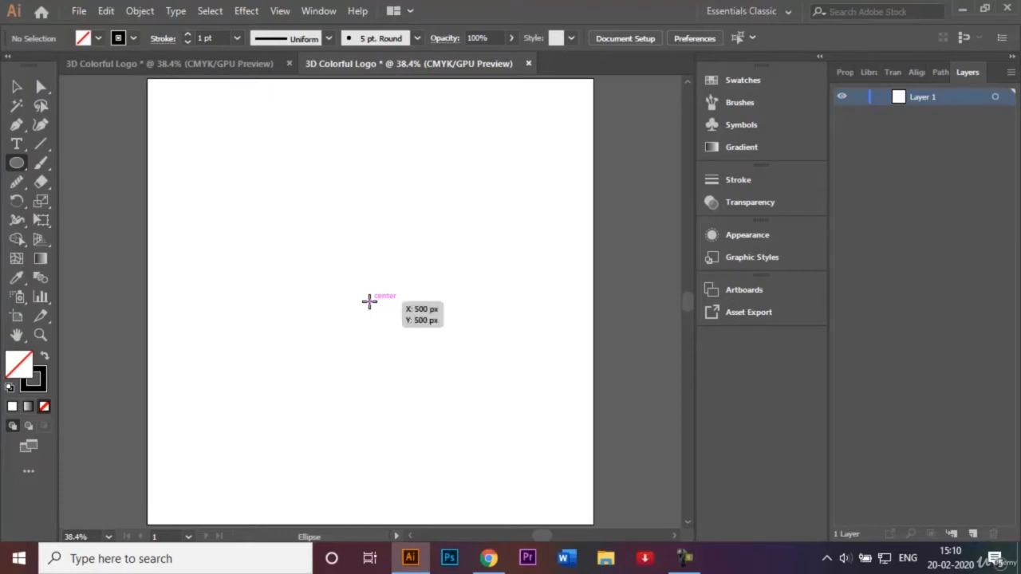
{"action": "mouse_move", "coordinate": [370, 301]}
{"action": "left_mouse_down"}
{"action": "mouse_move", "coordinate": [412, 349]}
{"action": "mouse_move", "coordinate": [520, 423]}
{"action": "left_mouse_up"}
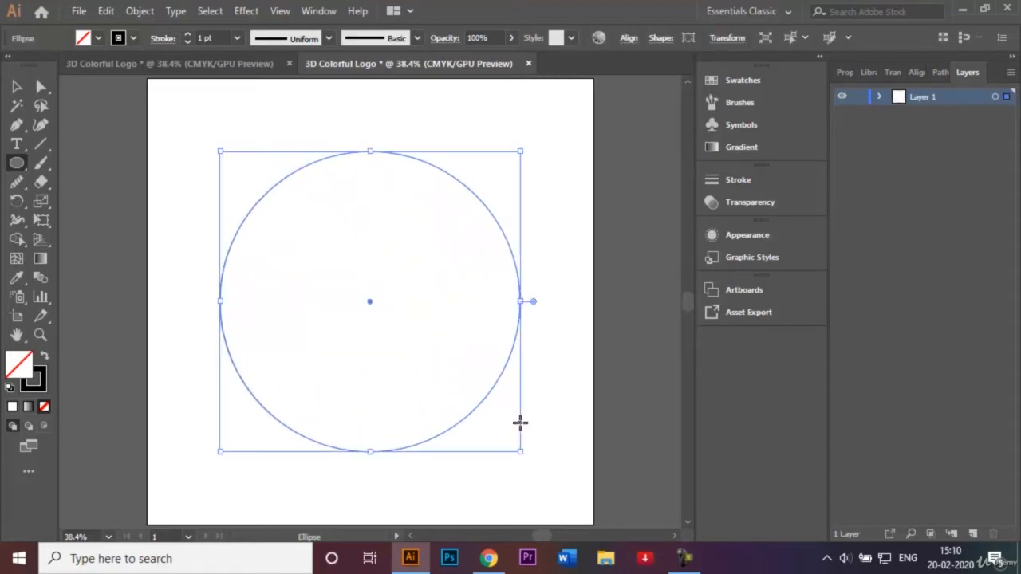
{"action": "left_click", "coordinate": [16, 86]}
{"action": "left_click", "coordinate": [247, 156]}
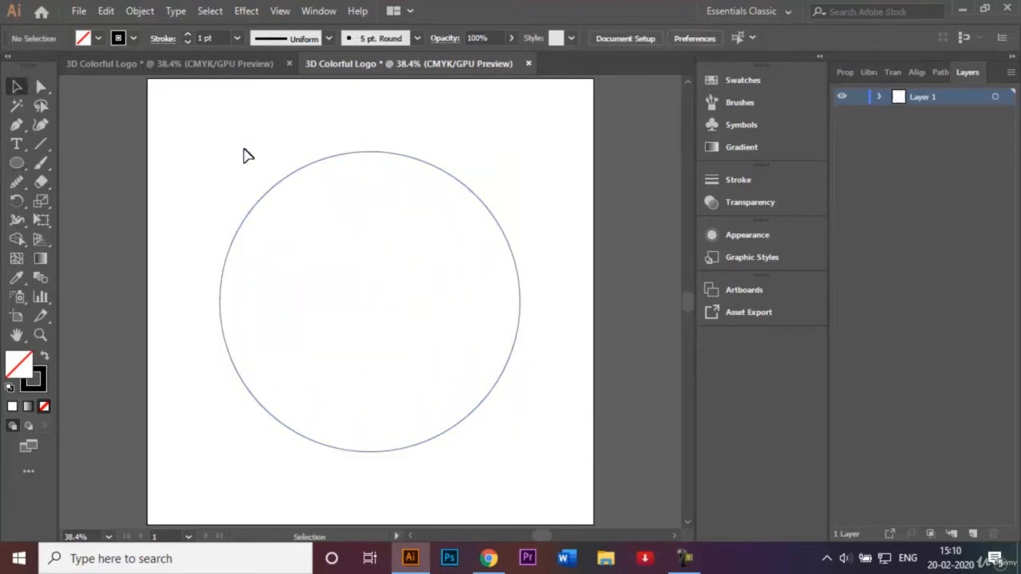
- Draw a smaller concentric circle inside the large one, starting from the shared centre
{"action": "left_click", "coordinate": [15, 164]}
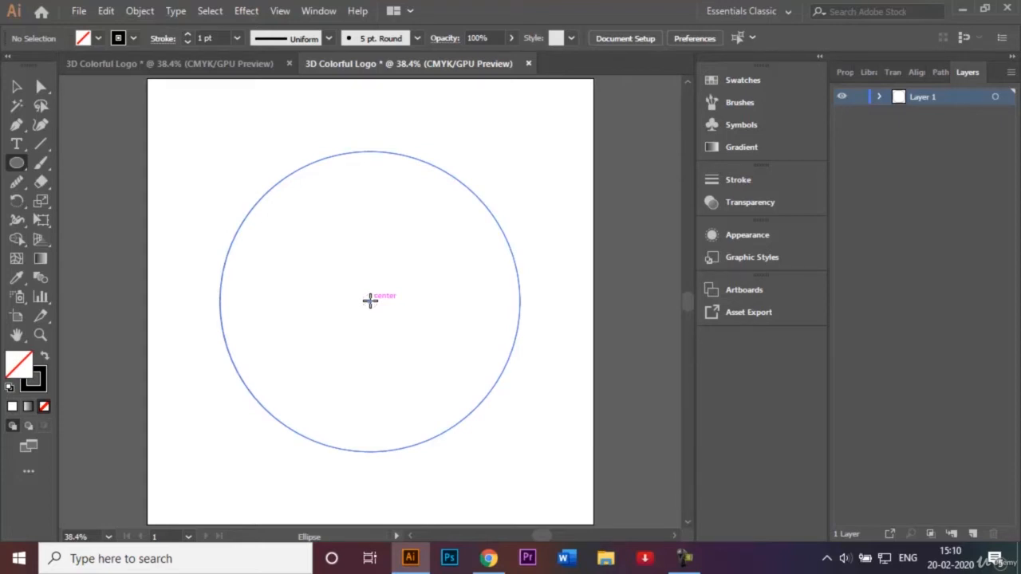
{"action": "left_click_drag", "start_coordinate": [369, 300], "coordinate": [433, 370]}
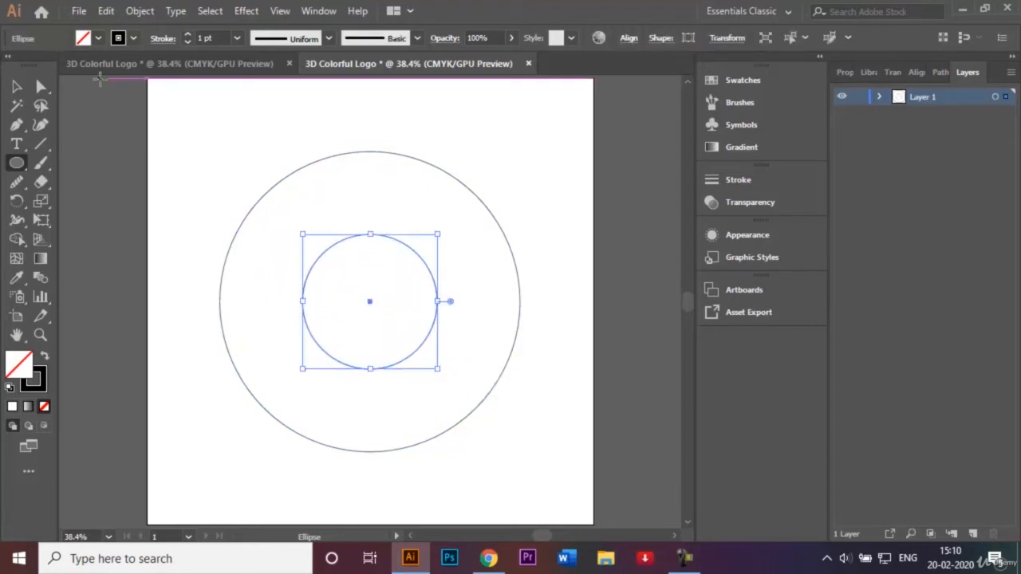
{"action": "left_click", "coordinate": [17, 86]}
{"action": "left_click", "coordinate": [245, 151]}
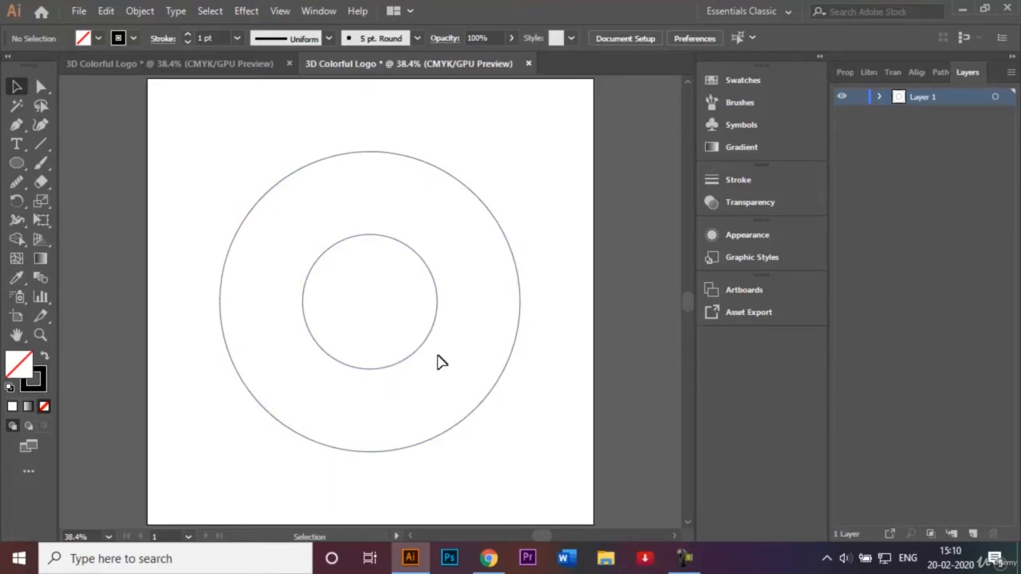
- Draw a small circle in the upper-right part of the ring and scale it down to fit between both circles
{"action": "left_click", "coordinate": [16, 165]}
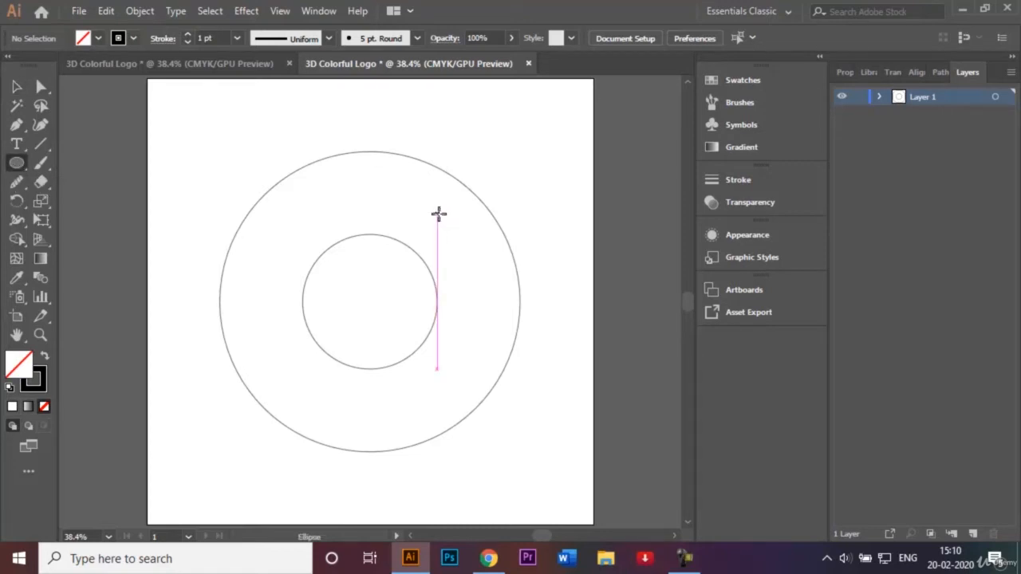
{"action": "left_click_drag", "start_coordinate": [438, 213], "coordinate": [484, 259]}
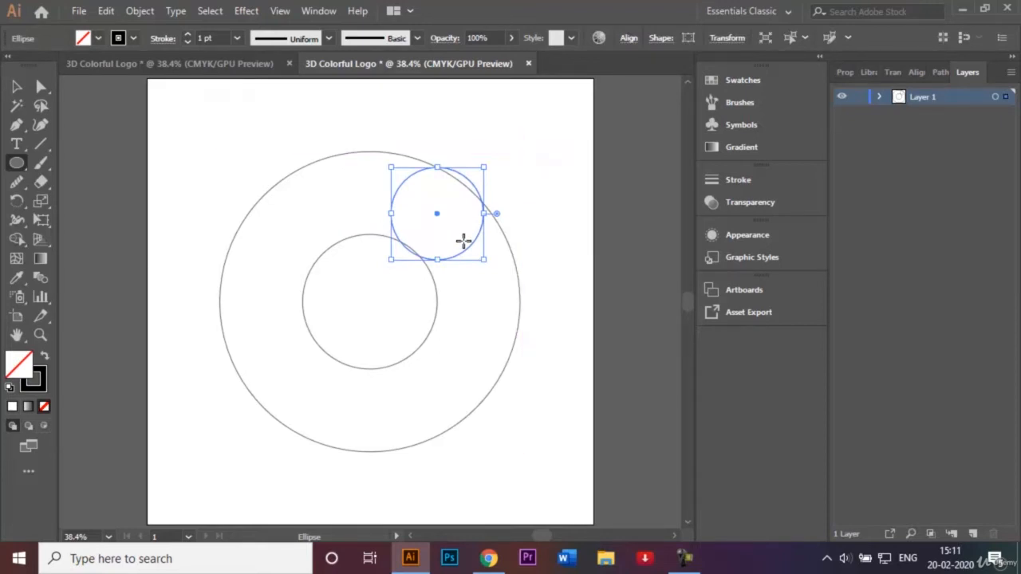
{"action": "key", "text": "a"}
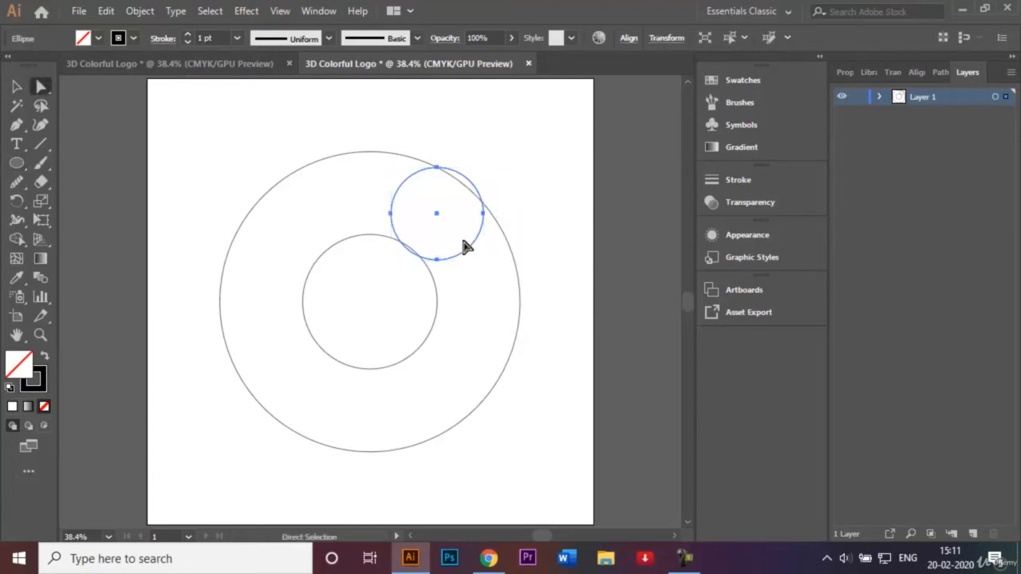
{"action": "key", "text": "v"}
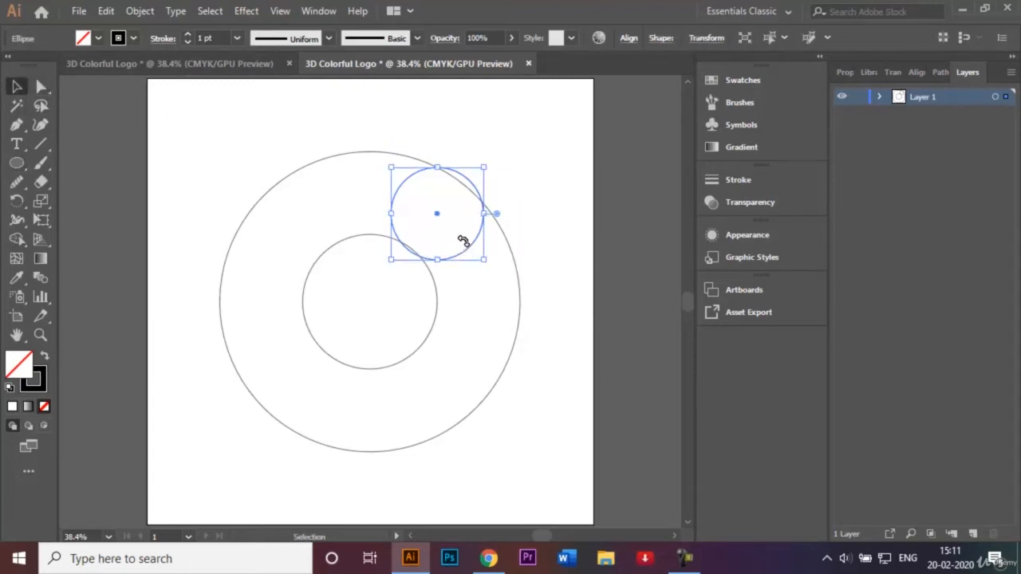
{"action": "left_click_drag", "start_coordinate": [464, 242], "coordinate": [464, 242]}
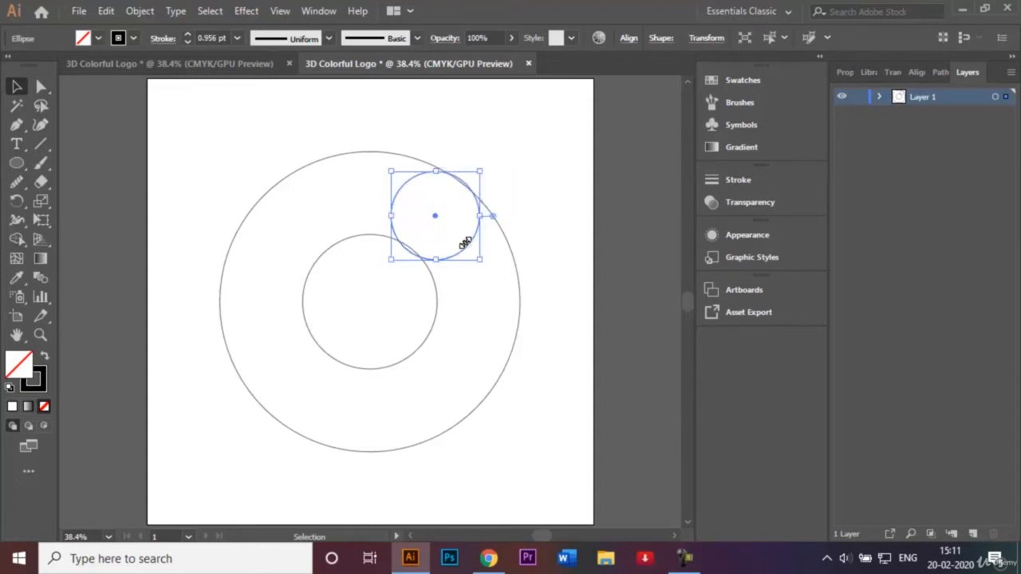
{"action": "left_click", "coordinate": [463, 241]}
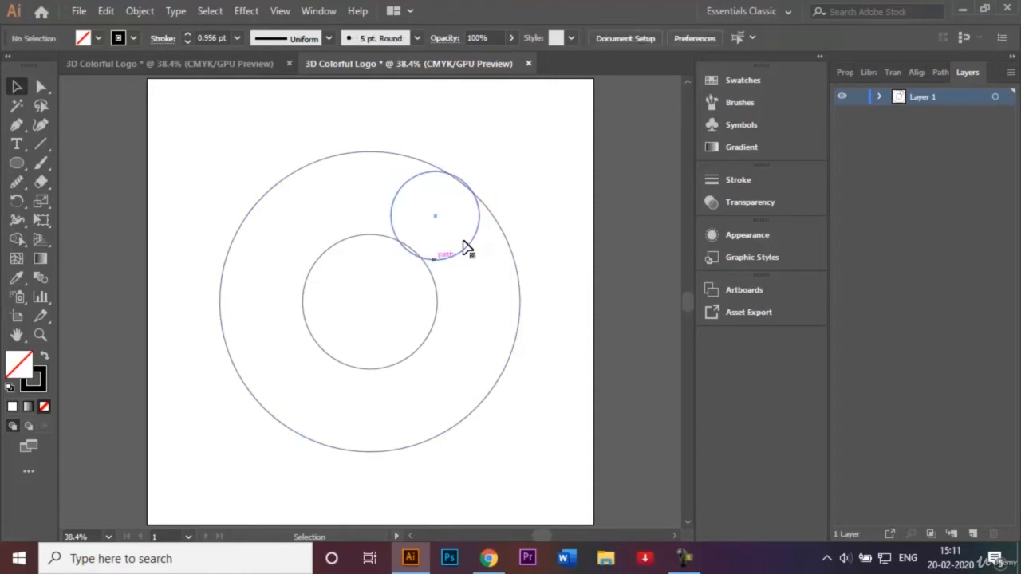
{"action": "left_click", "coordinate": [467, 248]}
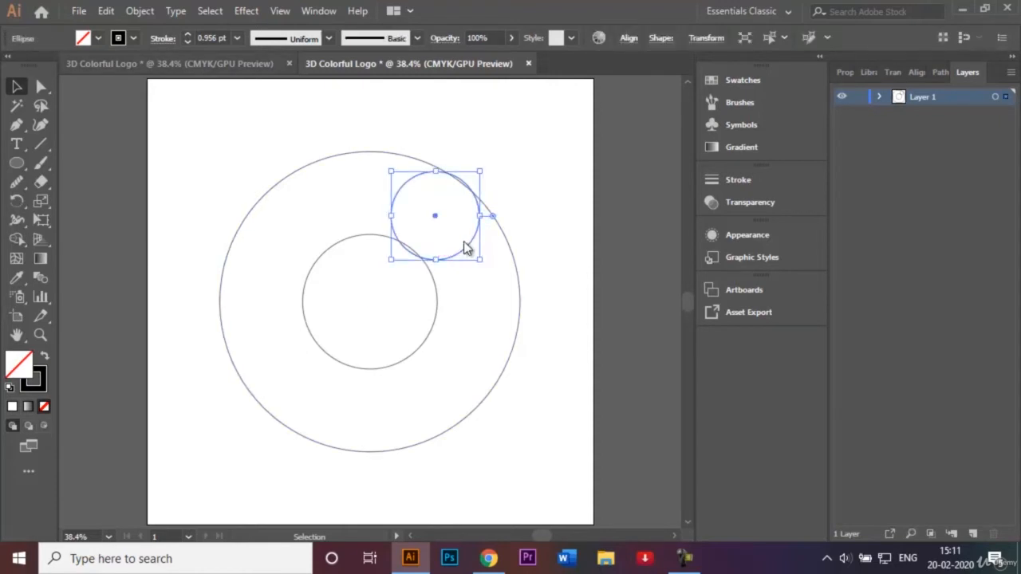
- Compare with the finished C logo and shrink the small circle slightly further so it fits the ring's width
{"action": "key", "text": "ctrl+Tab"}
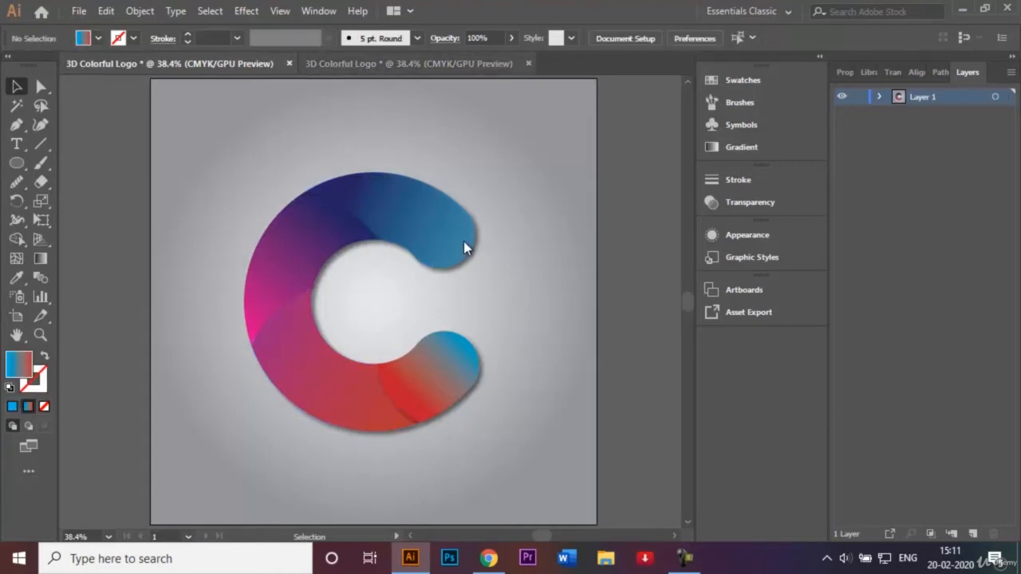
{"action": "key", "text": "ctrl+Tab"}
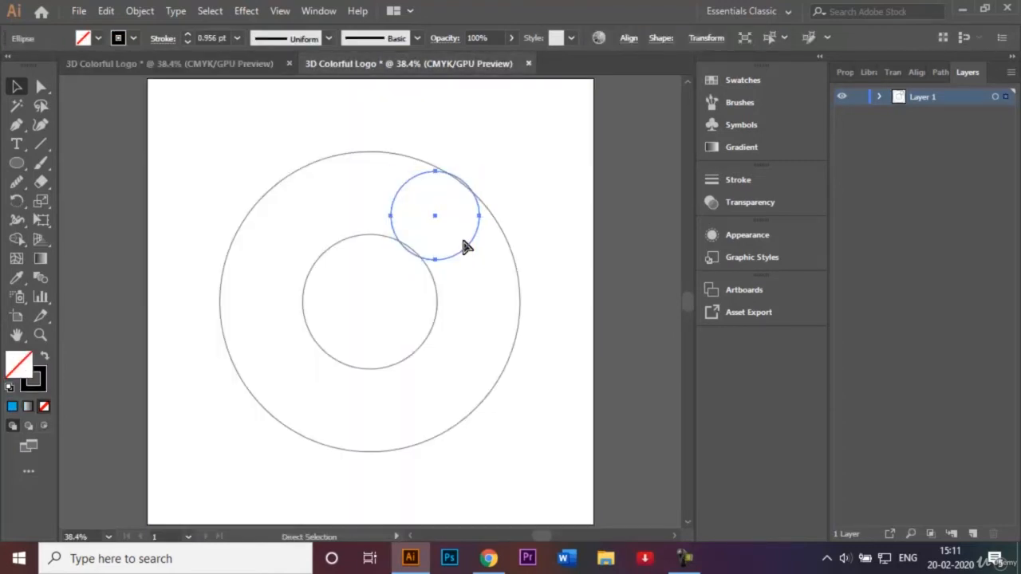
{"action": "key", "text": "ctrl+1"}
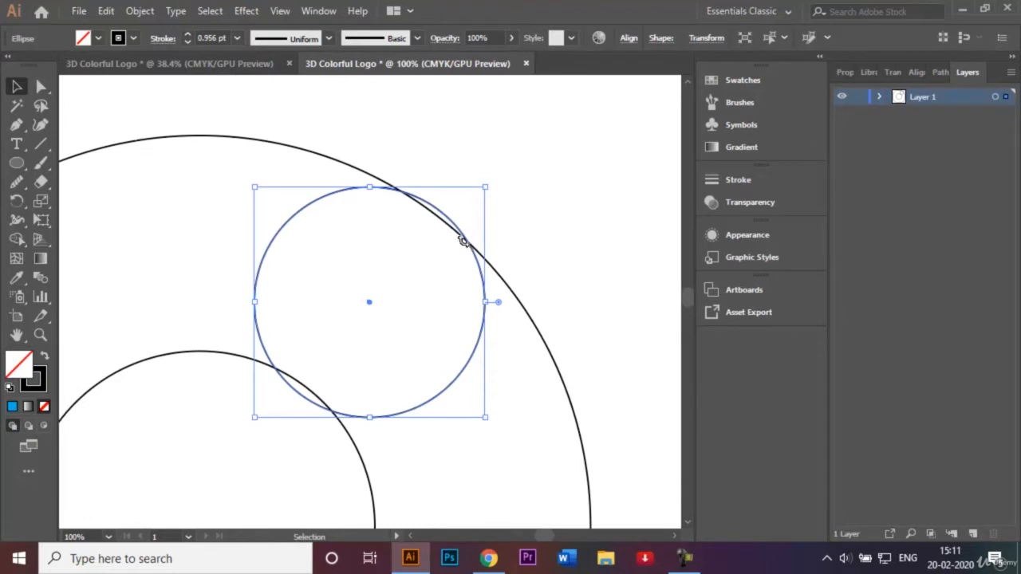
{"action": "left_click_drag", "start_coordinate": [465, 240], "coordinate": [466, 241]}
{"action": "key", "text": "ctrl+shift+a"}
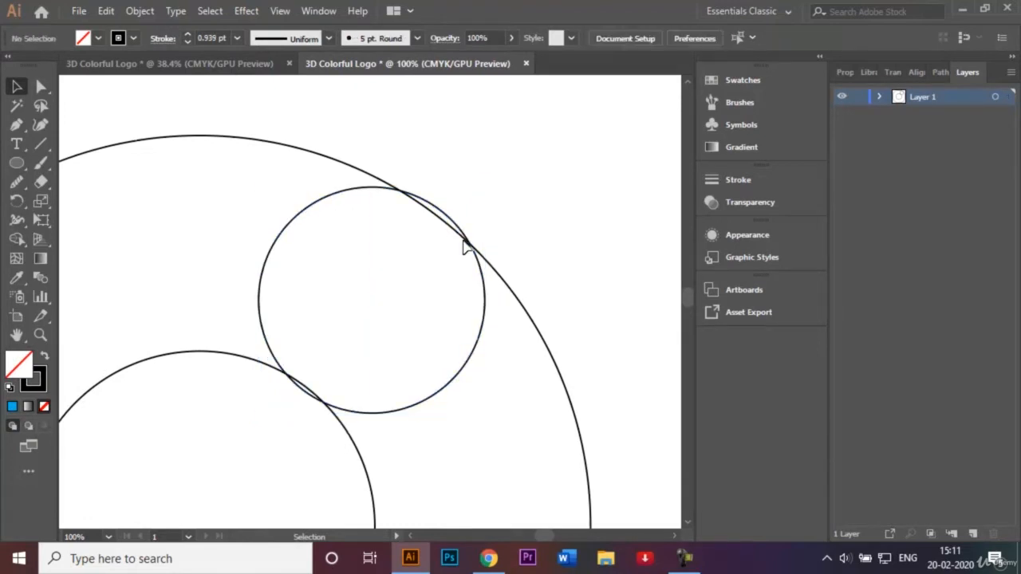
{"action": "key", "text": "ctrl+0"}
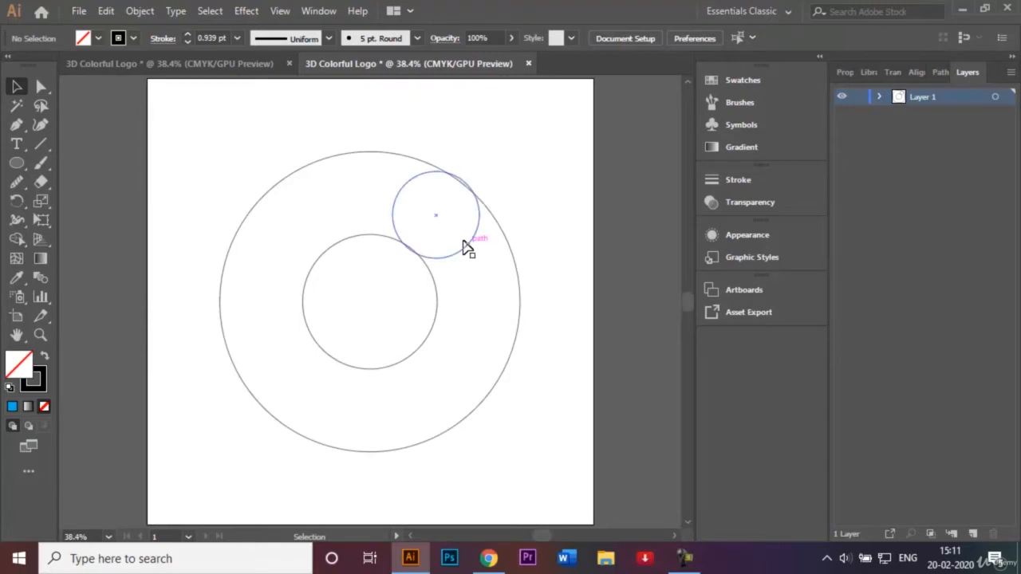
- Duplicate the small circle into the lower-right part of the ring, between the two concentric circles
{"action": "left_click", "coordinate": [467, 247]}
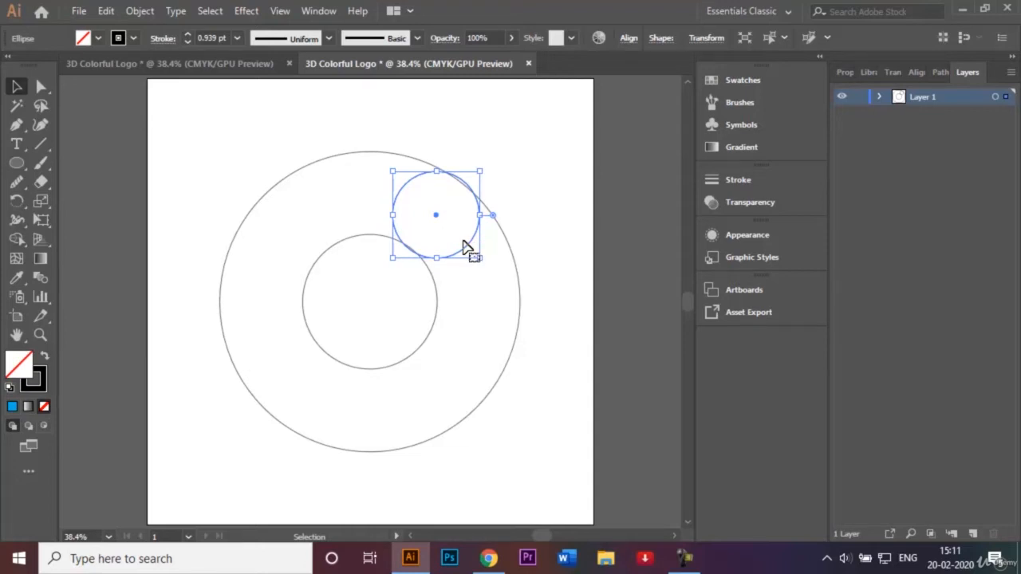
{"action": "left_click_drag", "start_coordinate": [466, 248], "coordinate": [478, 409]}
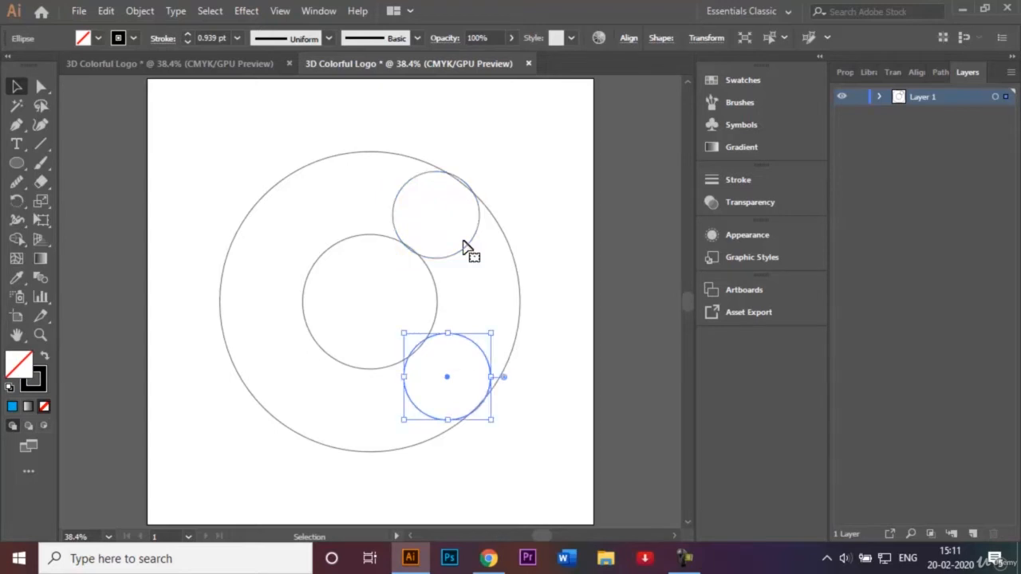
{"action": "left_click", "coordinate": [463, 242]}
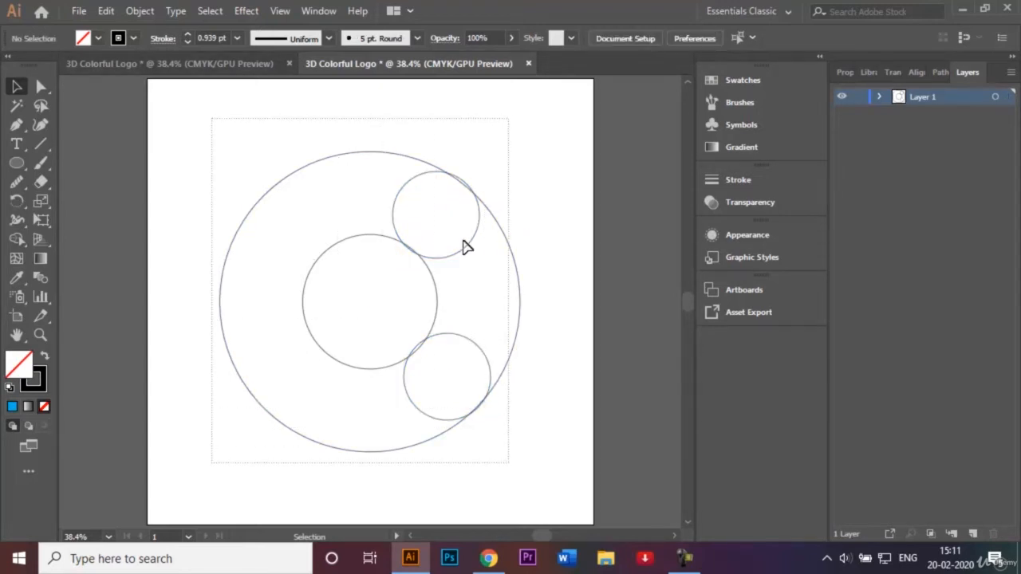
- Merge the left part of the ring with both small circles into one C shape using the Shape Builder
{"action": "key", "text": "ctrl+a"}
{"action": "key", "text": "shift+m"}
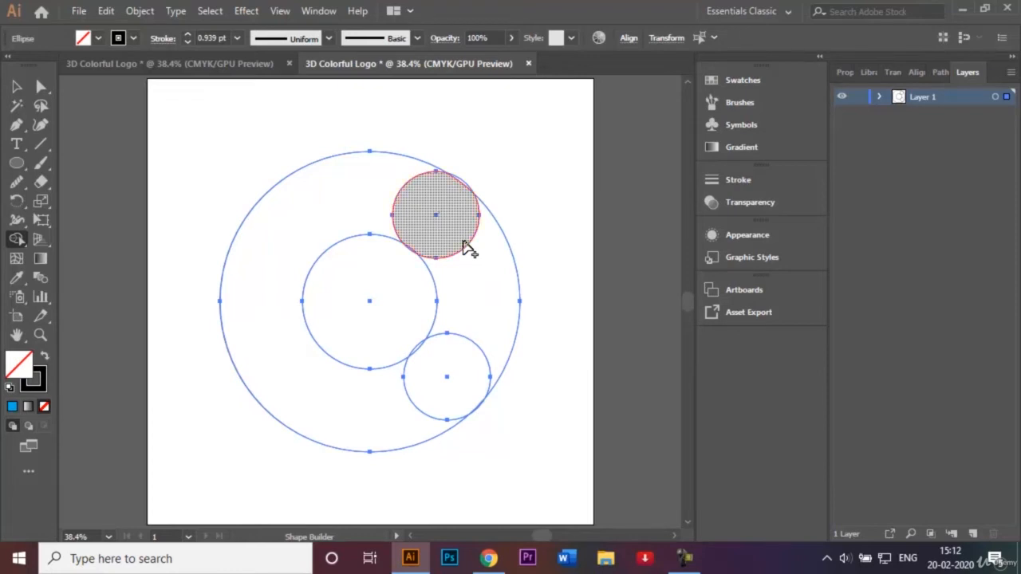
{"action": "mouse_move", "coordinate": [438, 214]}
{"action": "left_mouse_down"}
{"action": "mouse_move", "coordinate": [343, 186]}
{"action": "mouse_move", "coordinate": [276, 225]}
{"action": "mouse_move", "coordinate": [260, 313]}
{"action": "left_mouse_up"}
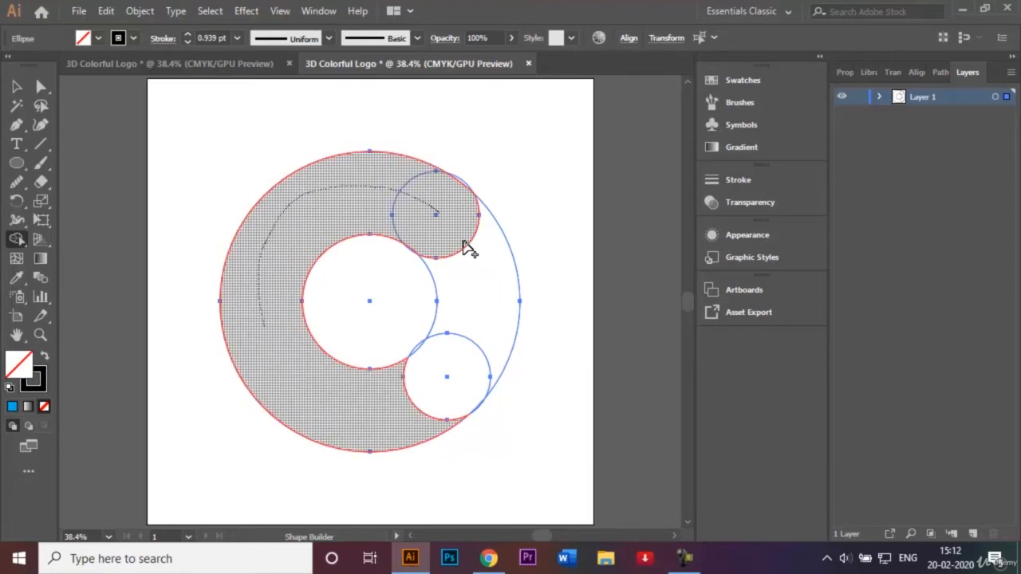
{"action": "left_click_drag", "start_coordinate": [377, 412], "coordinate": [446, 377]}
{"action": "left_click", "coordinate": [464, 241]}
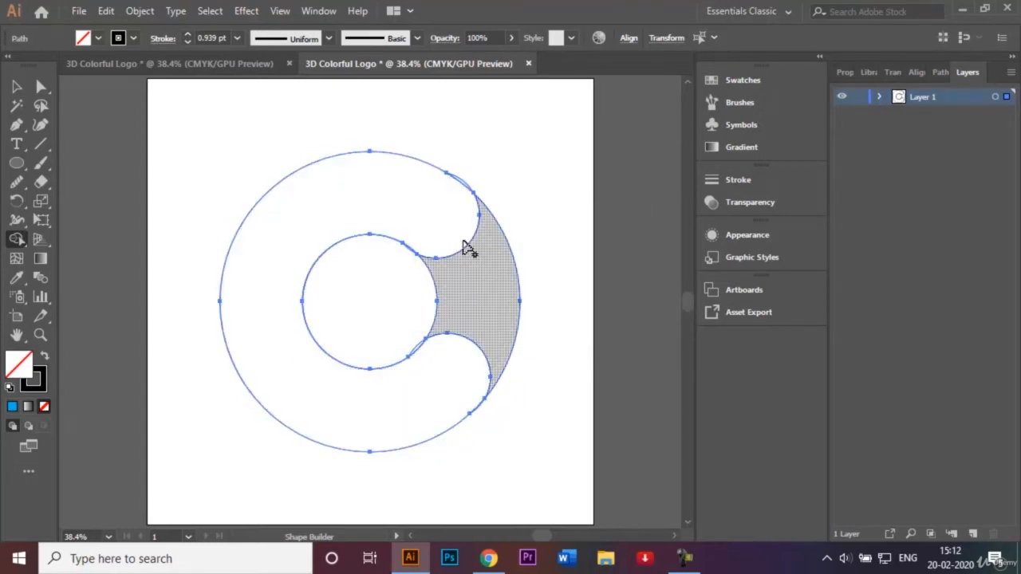
- Remove the ring section between the C's two ends, the inner circle area and the small slivers at the joints with the Shape Builder
{"action": "left_click", "coordinate": [464, 241]}
{"action": "left_click", "coordinate": [464, 243], "text": "alt"}
{"action": "left_click", "coordinate": [464, 241], "text": "alt"}
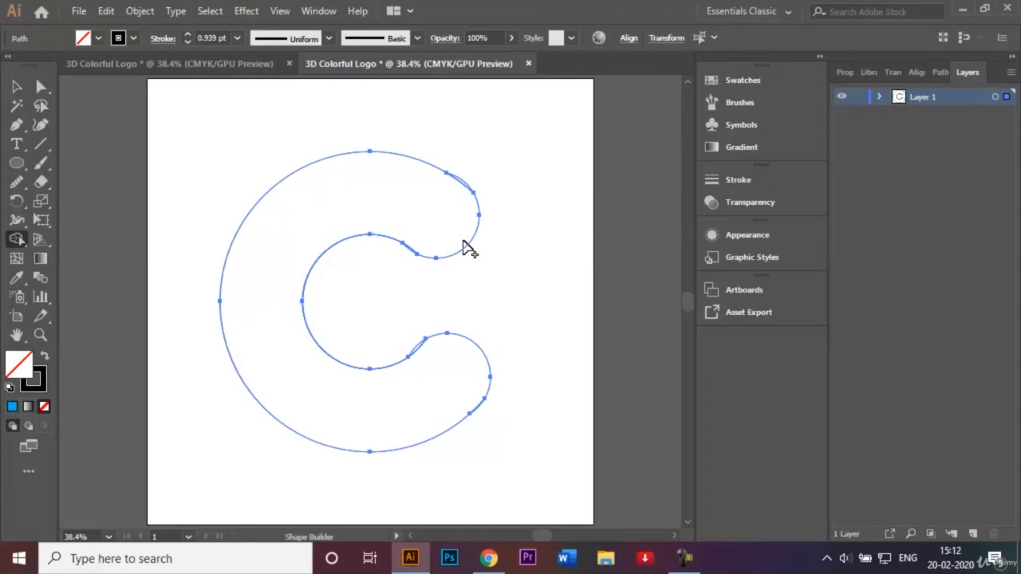
{"action": "key", "text": "x"}
{"action": "key", "text": "x"}
{"action": "key", "text": "x"}
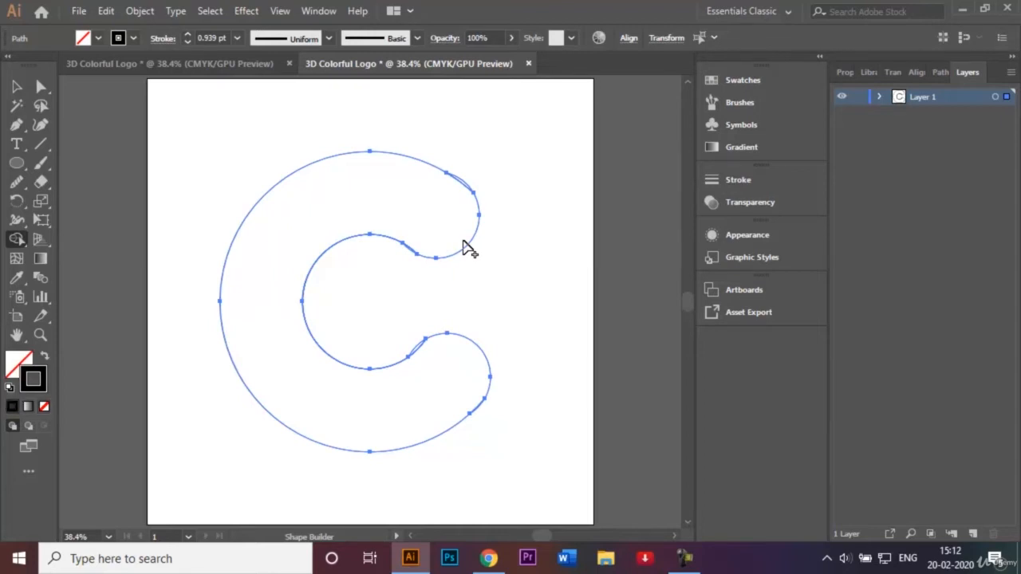
{"action": "left_click", "coordinate": [464, 243], "text": "alt"}
{"action": "key", "text": "v"}
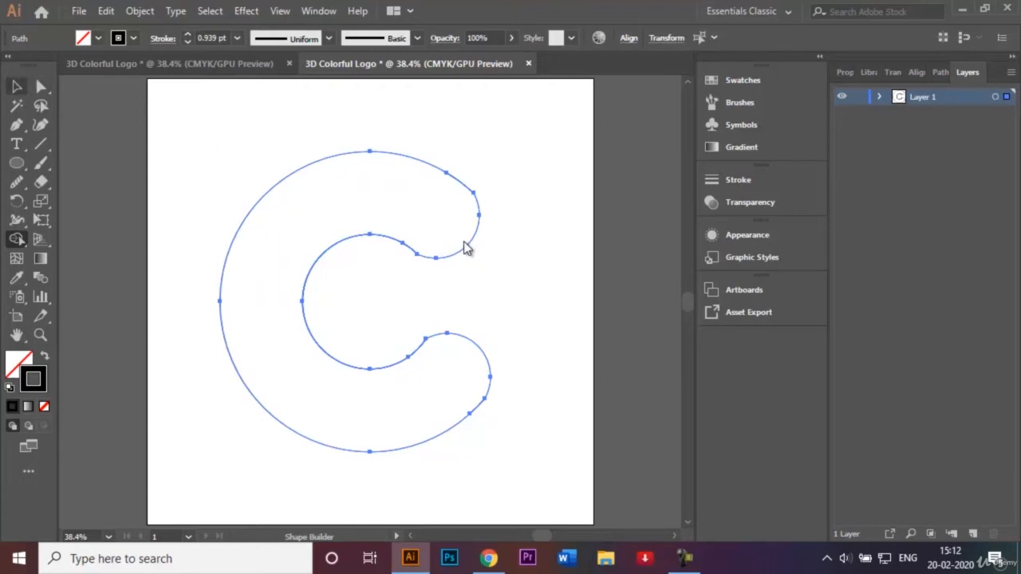
- Set the stroke weight of the whole C outline to 2 pt
{"action": "left_click", "coordinate": [466, 248]}
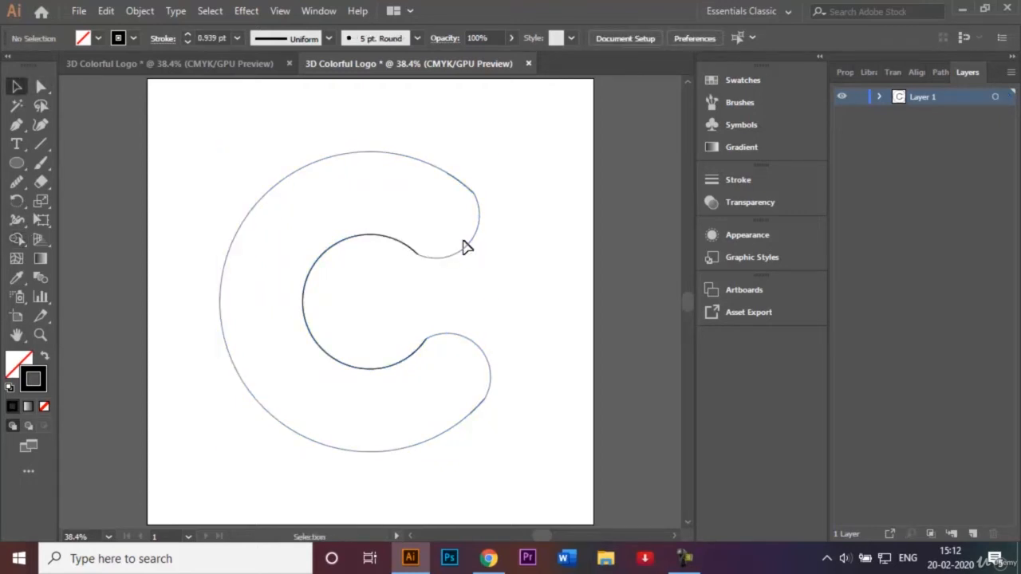
{"action": "left_click_drag", "start_coordinate": [205, 138], "coordinate": [528, 487]}
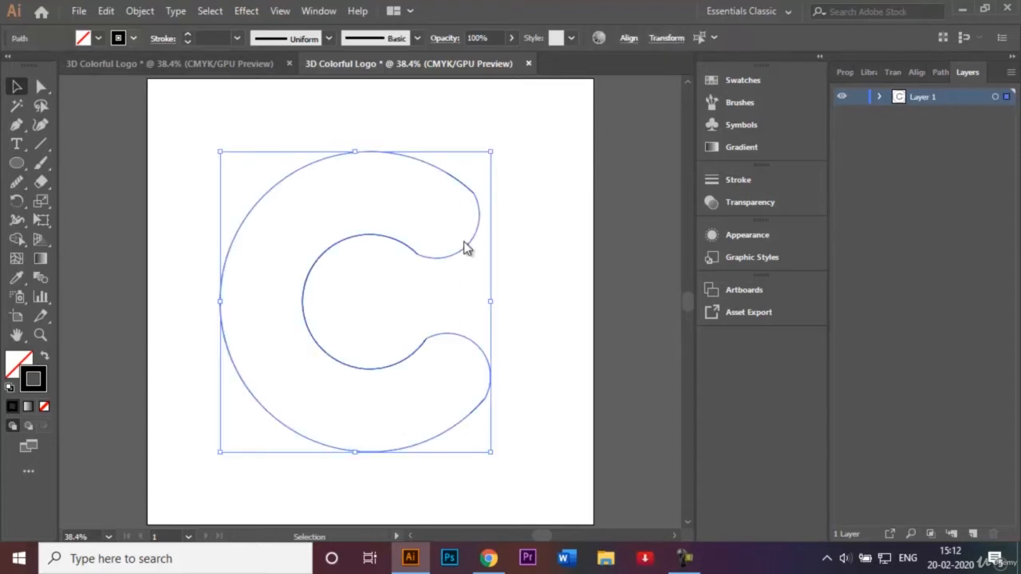
{"action": "left_click", "coordinate": [237, 38]}
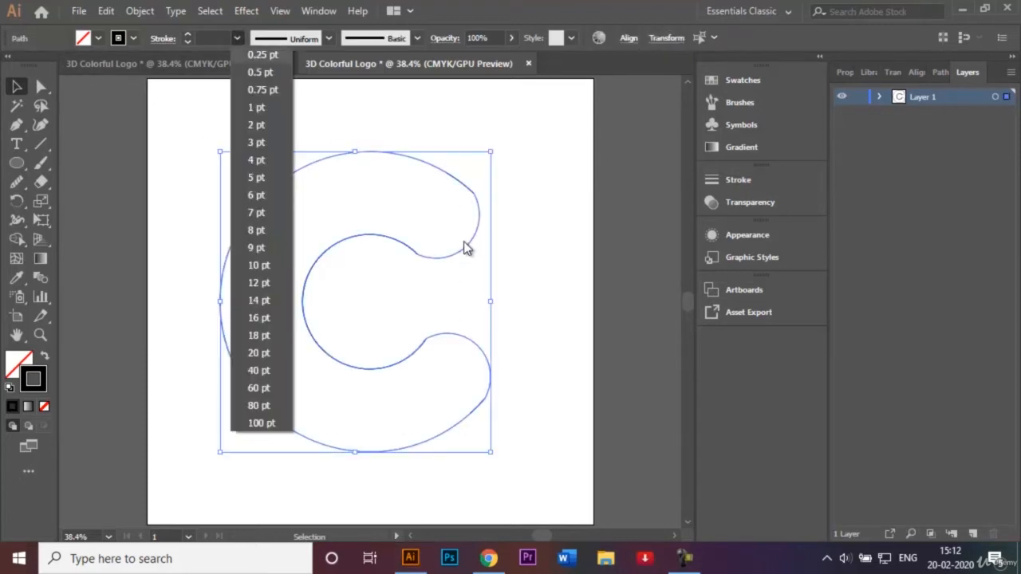
{"action": "left_click", "coordinate": [256, 125]}
{"action": "left_click", "coordinate": [463, 241]}
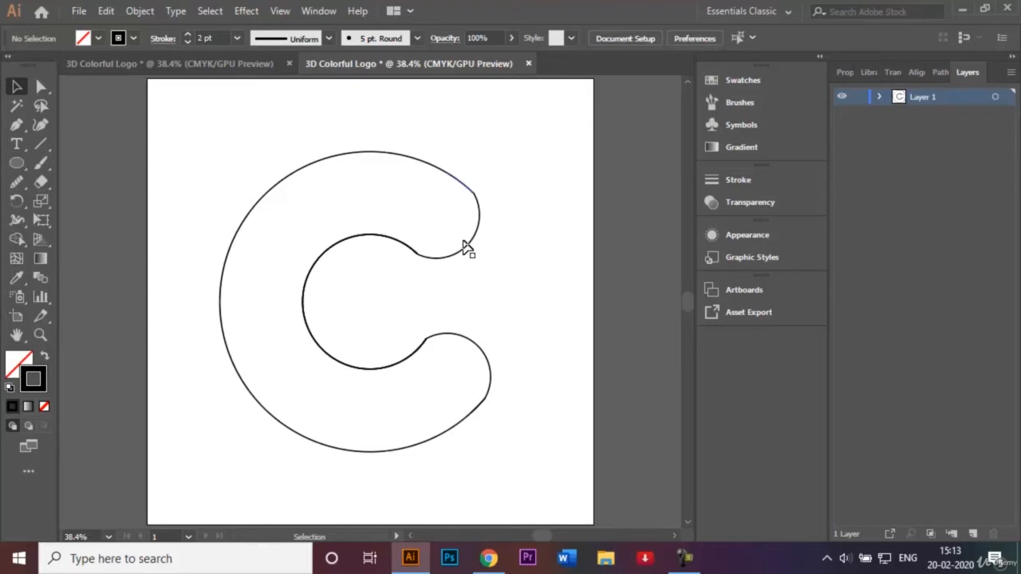
- Delete the leftover sliver paths at the C's upper outer, upper inner and lower inner joints
{"action": "left_click", "coordinate": [461, 183]}
{"action": "key", "text": "Delete"}
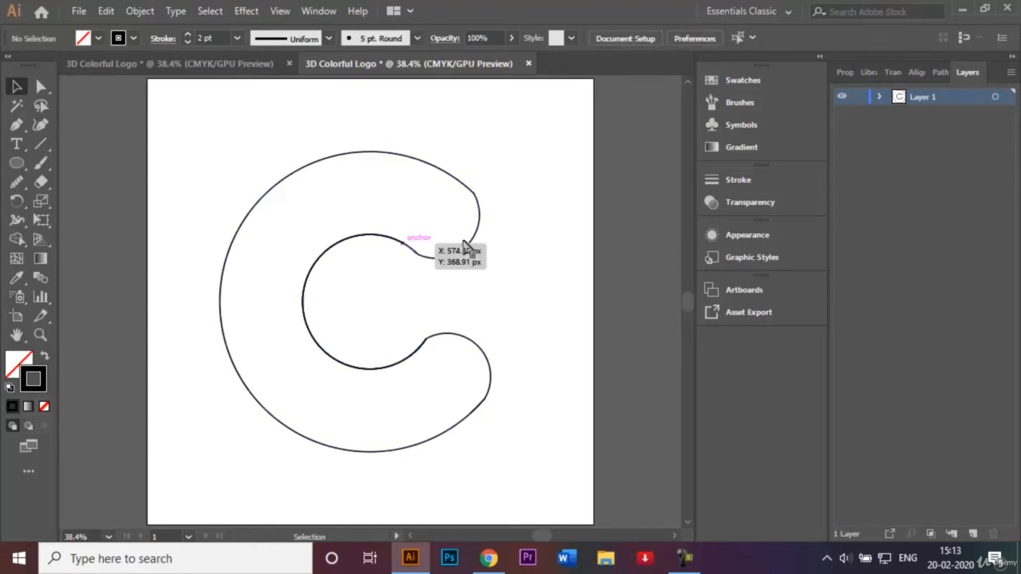
{"action": "left_click", "coordinate": [410, 247]}
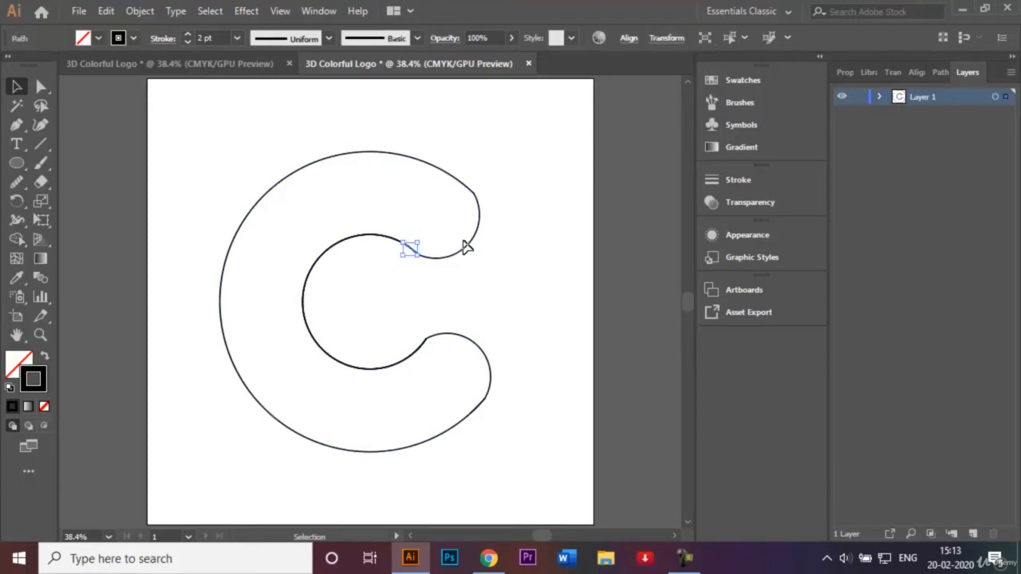
{"action": "key", "text": "Delete"}
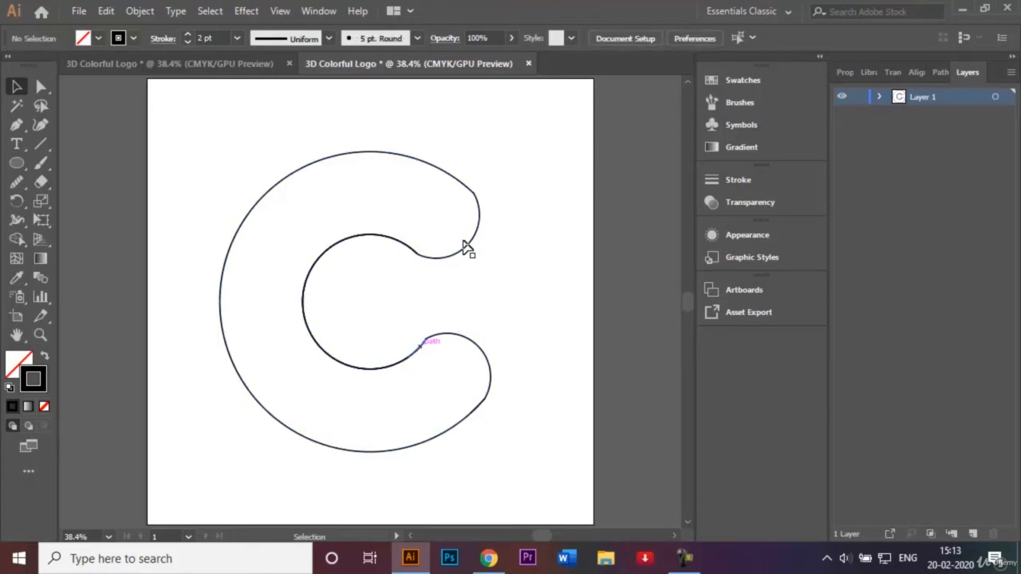
{"action": "left_click", "coordinate": [418, 349]}
{"action": "key", "text": "Delete"}
- Round the lower inner corner of the C, where the inner curve meets the lower end, to a radius of about 76 px
{"action": "key", "text": "a"}
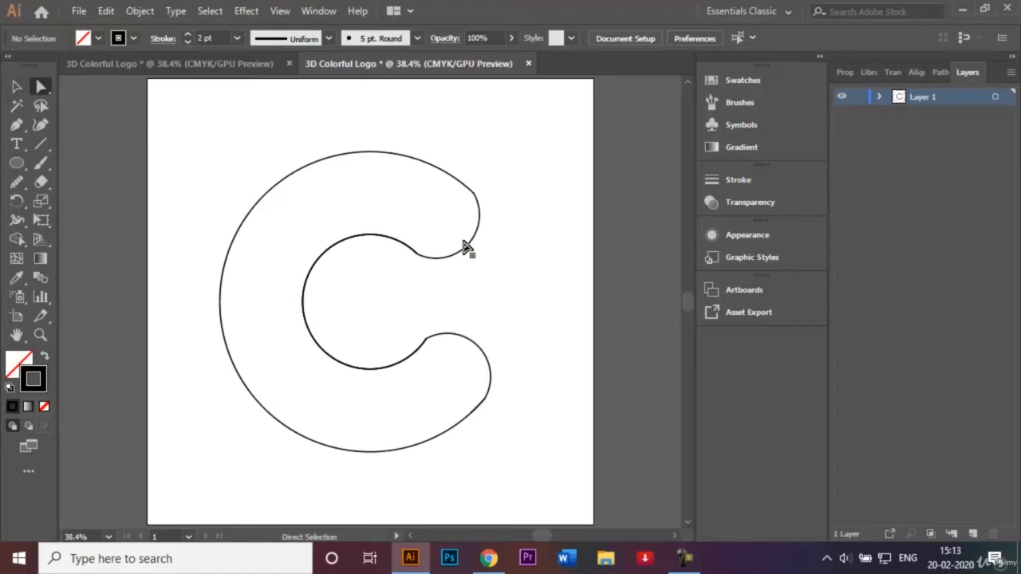
{"action": "left_click", "coordinate": [467, 248]}
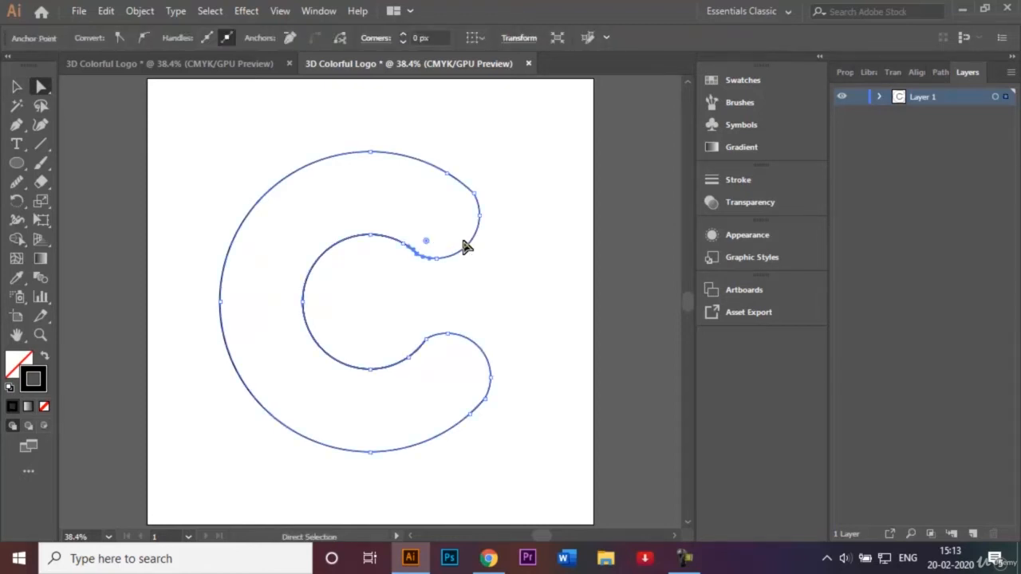
{"action": "left_click", "coordinate": [467, 248]}
{"action": "left_click", "coordinate": [466, 248]}
{"action": "key", "text": "ctrl+plus"}
{"action": "key", "text": "ctrl+plus"}
{"action": "key", "text": "ctrl+plus"}
{"action": "key", "text": "ctrl+plus"}
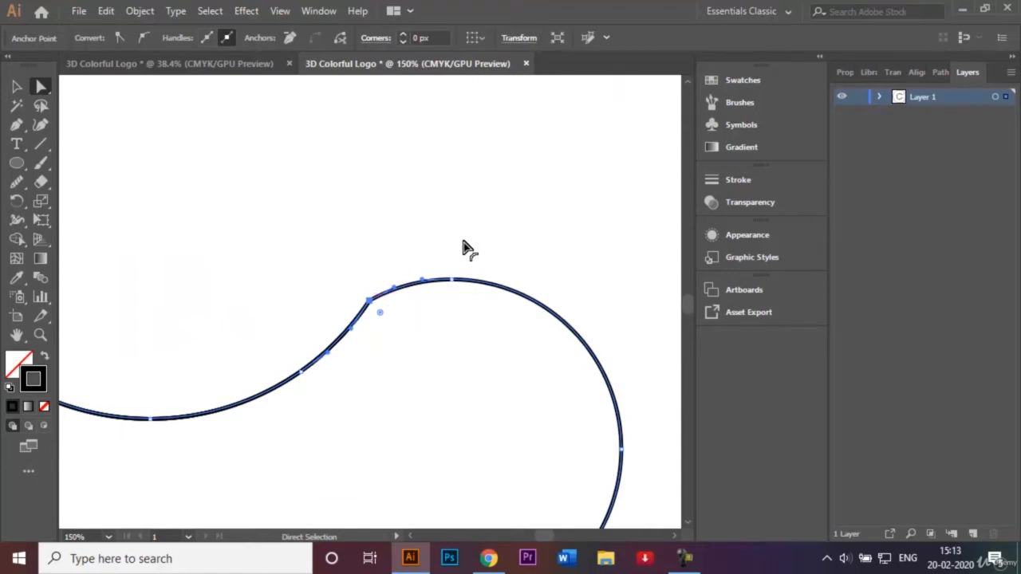
{"action": "left_click_drag", "start_coordinate": [380, 312], "coordinate": [451, 413]}
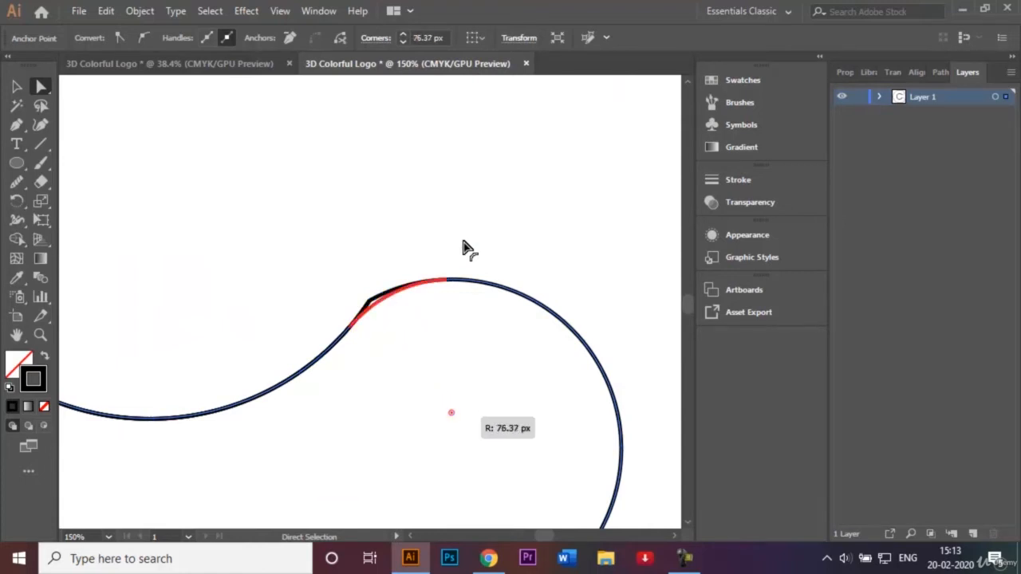
{"action": "left_click_drag", "start_coordinate": [467, 249], "coordinate": [467, 247]}
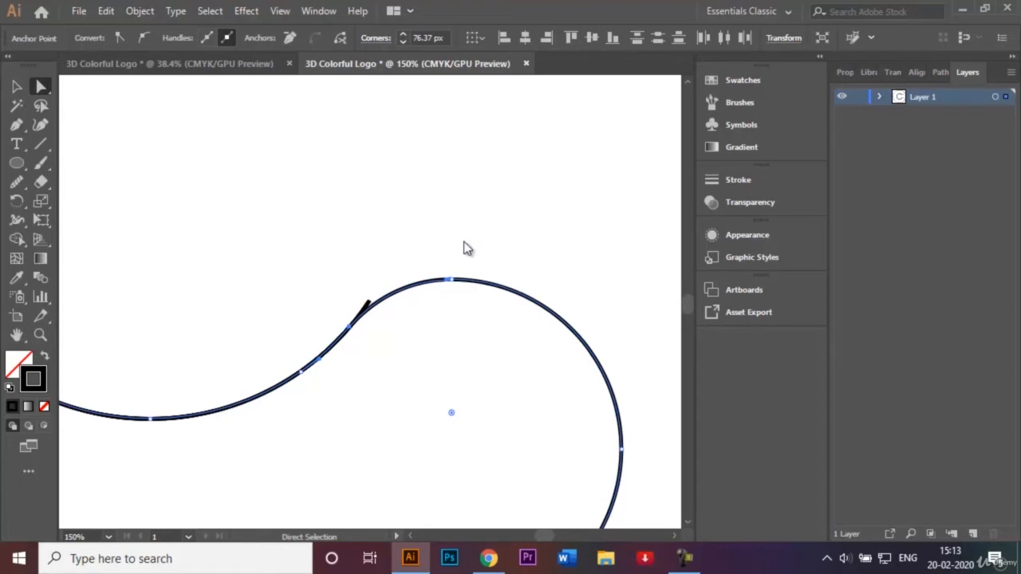
- Delete the leftover inner circle arc that overlaps the C's inner edge
{"action": "key", "text": "v"}
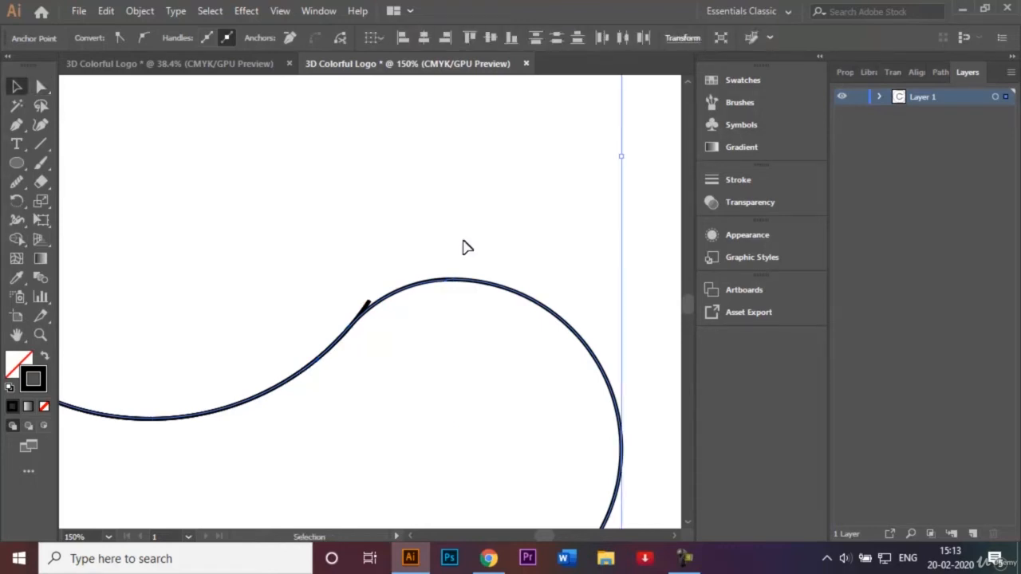
{"action": "key", "text": "ctrl+z"}
{"action": "key", "text": "ctrl+z"}
{"action": "key", "text": "ctrl+z"}
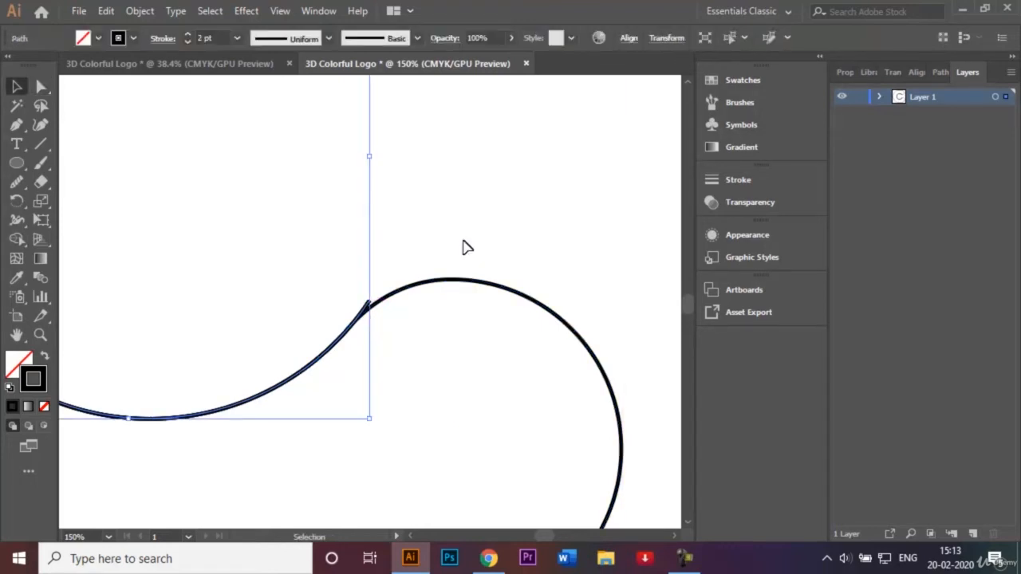
{"action": "left_click", "coordinate": [464, 244]}
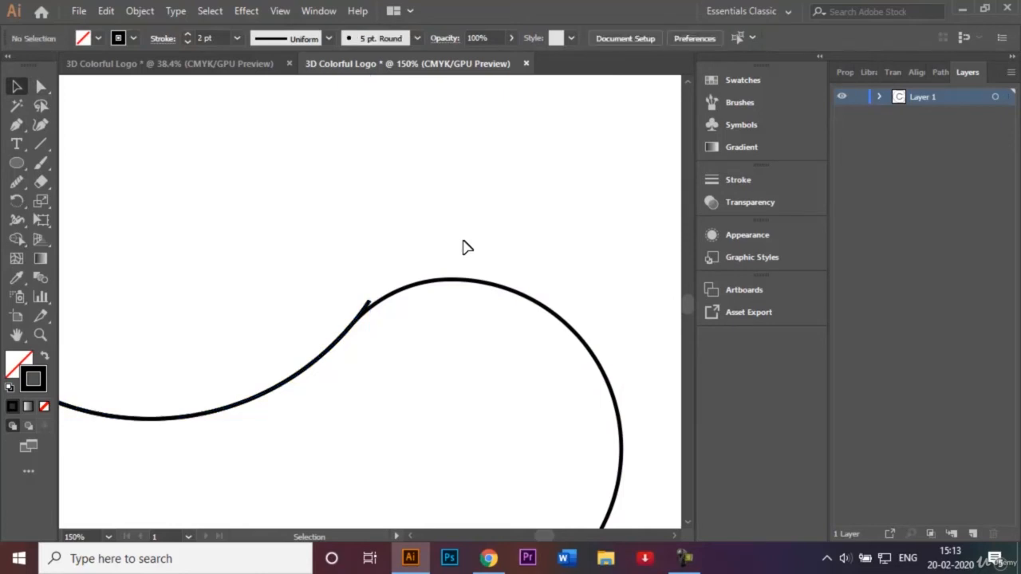
{"action": "key", "text": "ctrl+0"}
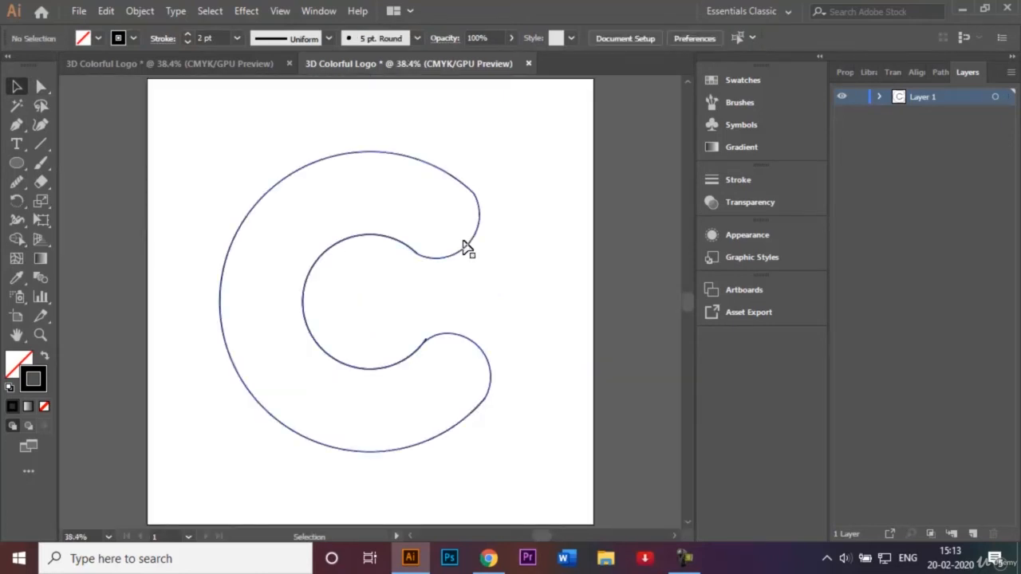
{"action": "key", "text": "a"}
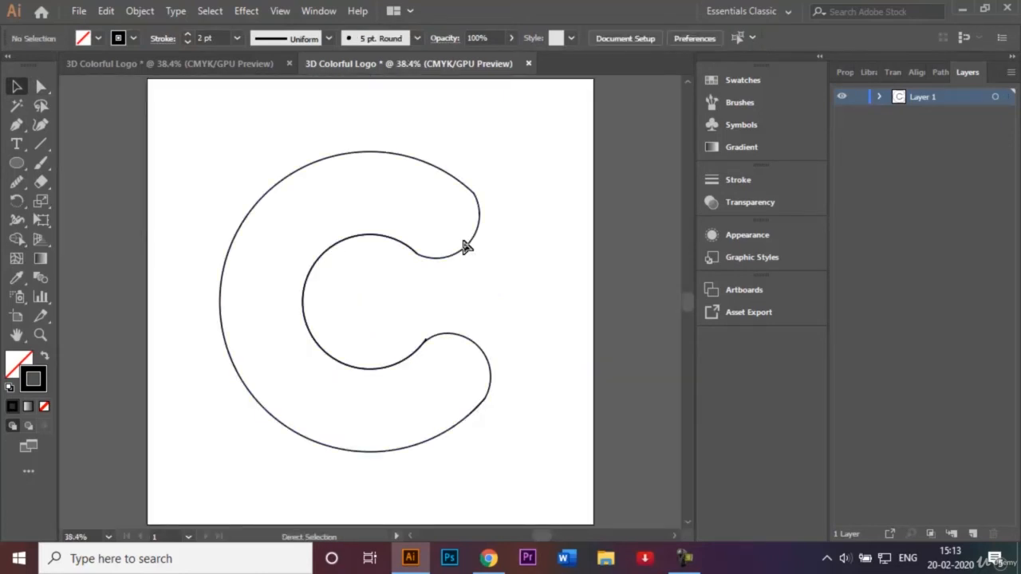
{"action": "key", "text": "ctrl+1"}
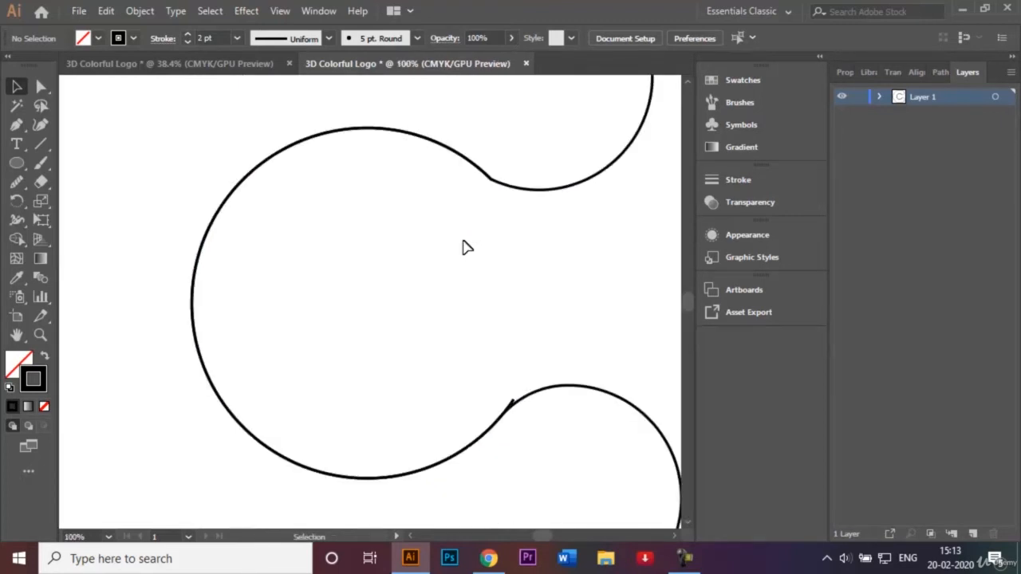
{"action": "left_click", "coordinate": [466, 248]}
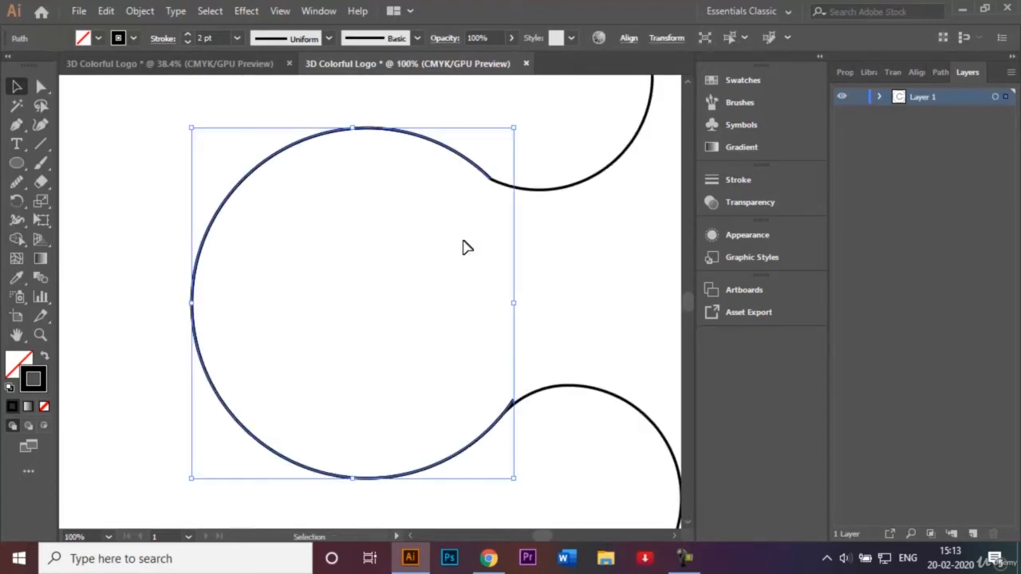
{"action": "key", "text": "Delete"}
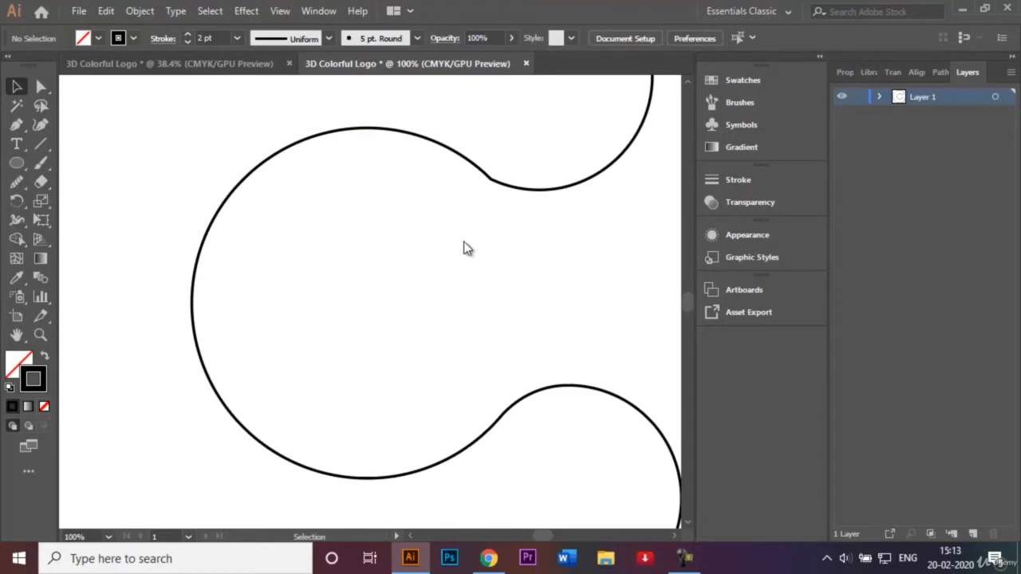
- Round the upper inner corner of the C, where the inner curve meets the upper end, to about 83 px
{"action": "key", "text": "a"}
{"action": "left_click", "coordinate": [490, 179]}
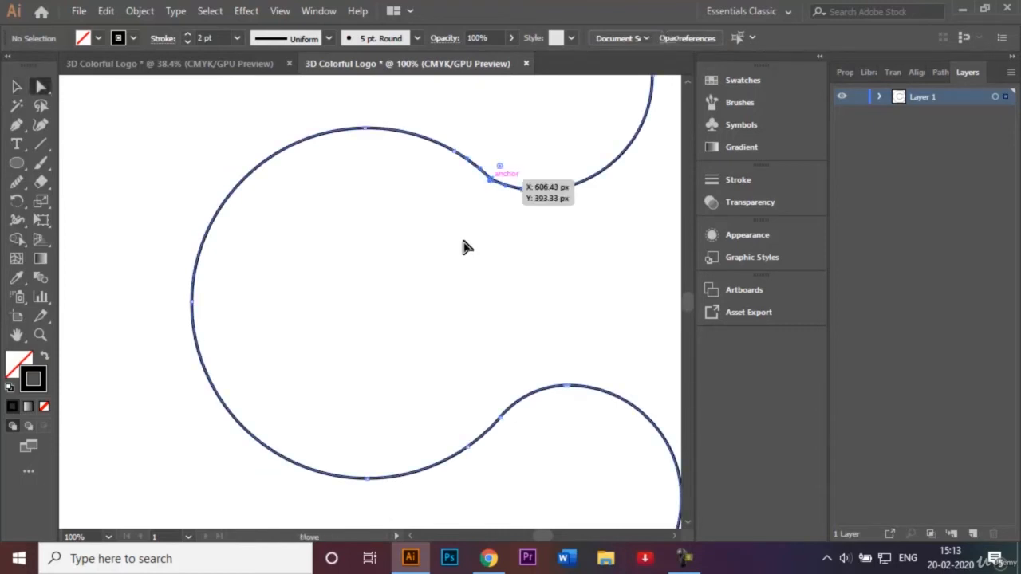
{"action": "left_click_drag", "start_coordinate": [499, 166], "coordinate": [539, 94]}
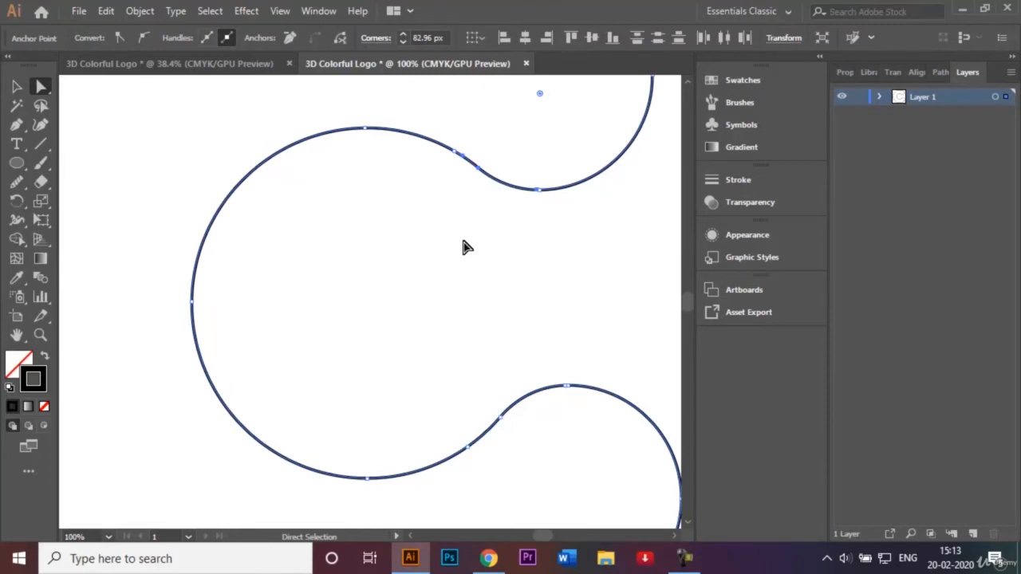
{"action": "key", "text": "v"}
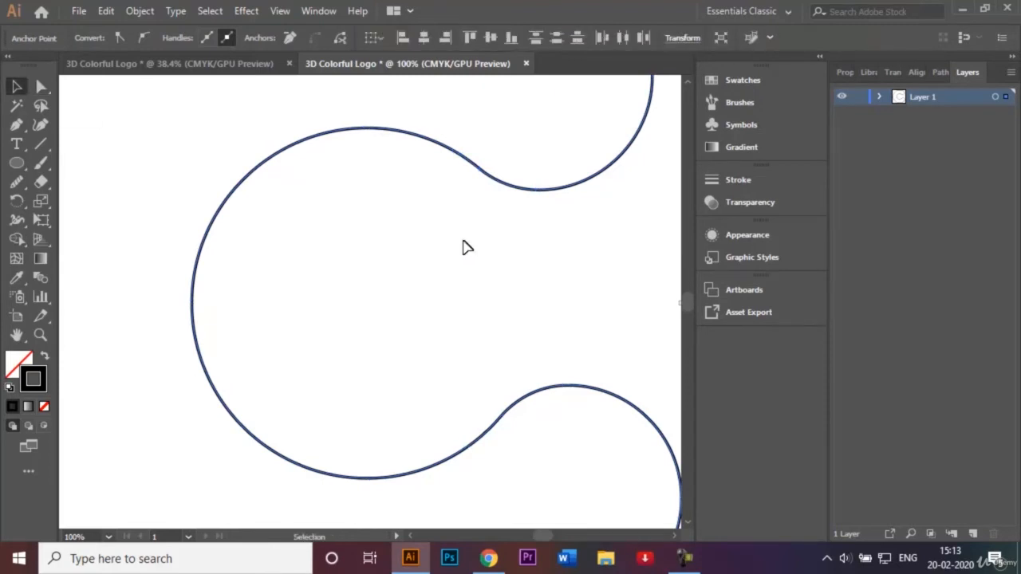
{"action": "left_click", "coordinate": [467, 248]}
{"action": "key", "text": "ctrl+0"}
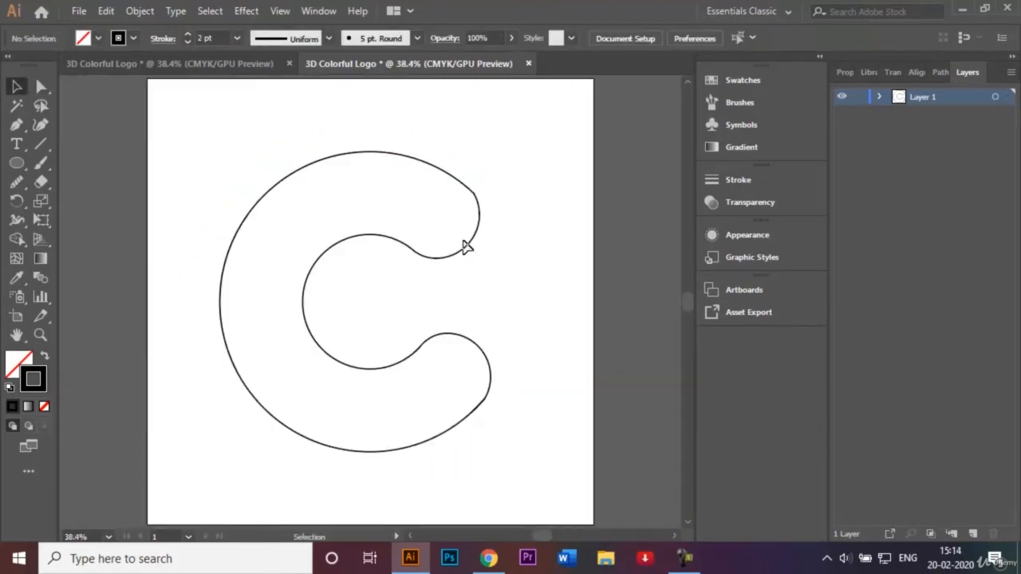
- Round the outer corner at the C's upper end to about 83 px and compare the outline with the finished logo
{"action": "key", "text": "a"}
{"action": "left_click", "coordinate": [464, 244]}
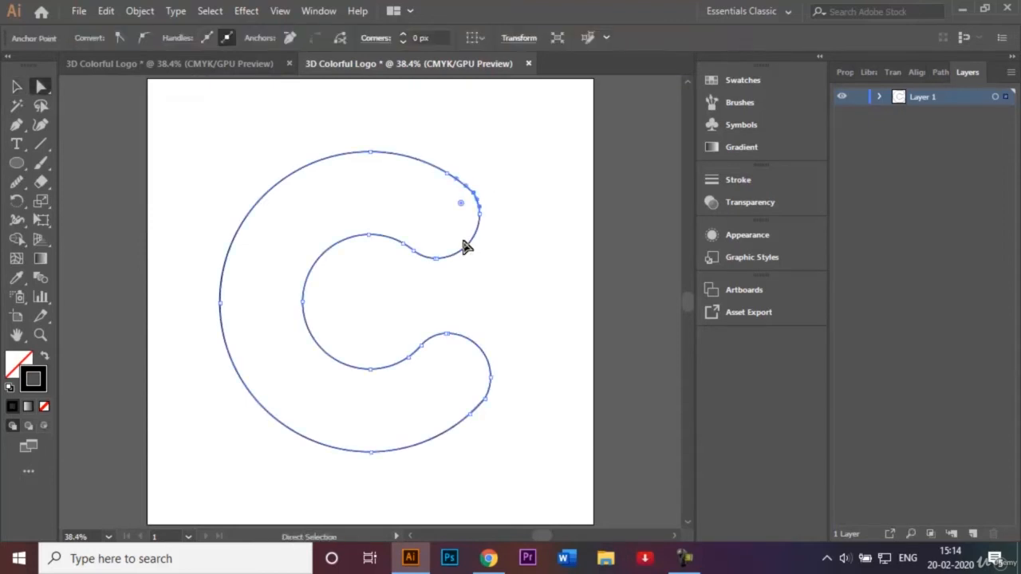
{"action": "left_click_drag", "start_coordinate": [462, 203], "coordinate": [467, 247]}
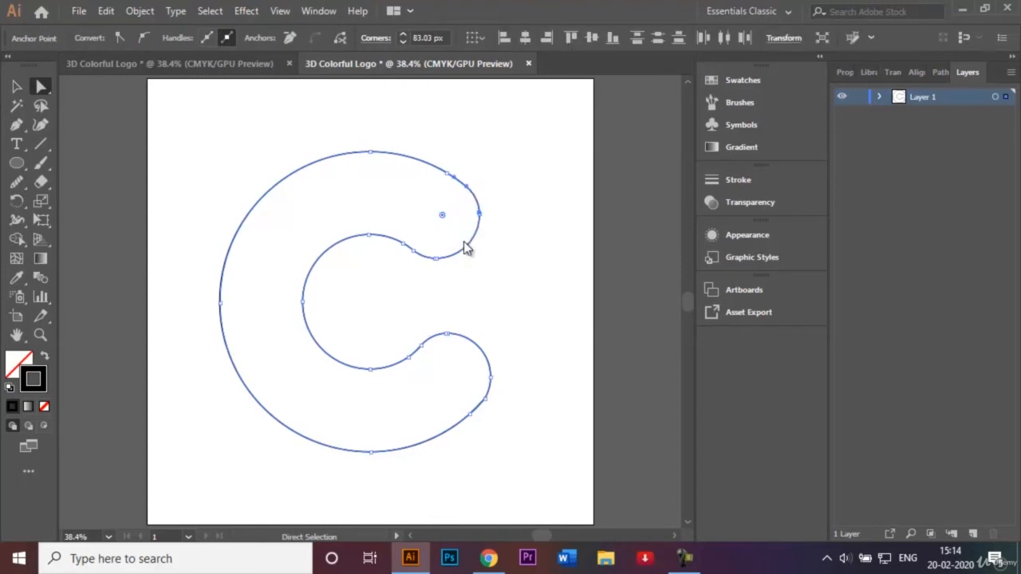
{"action": "key", "text": "v"}
{"action": "key", "text": "ctrl+shift+a"}
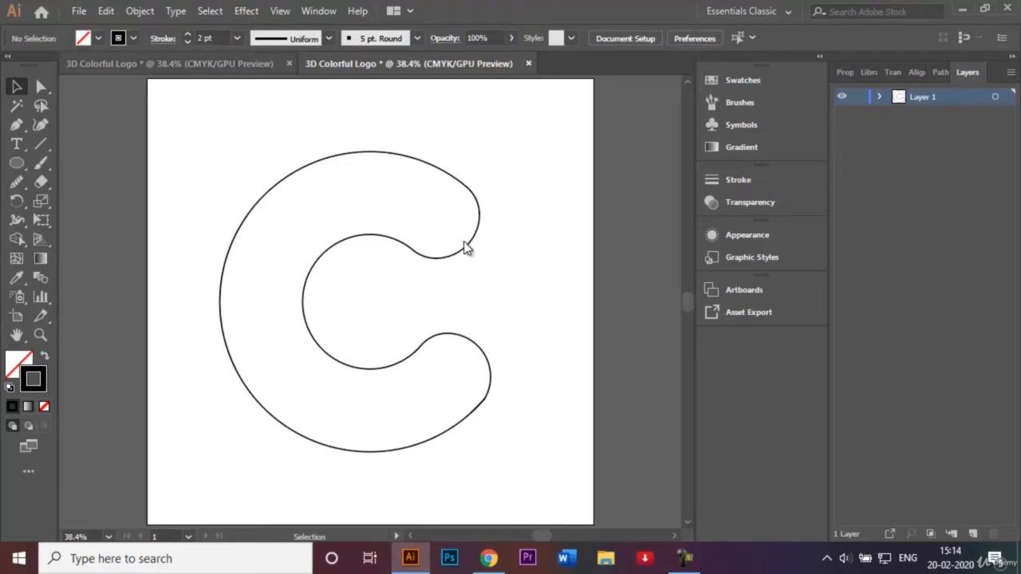
{"action": "key", "text": "ctrl+Tab"}
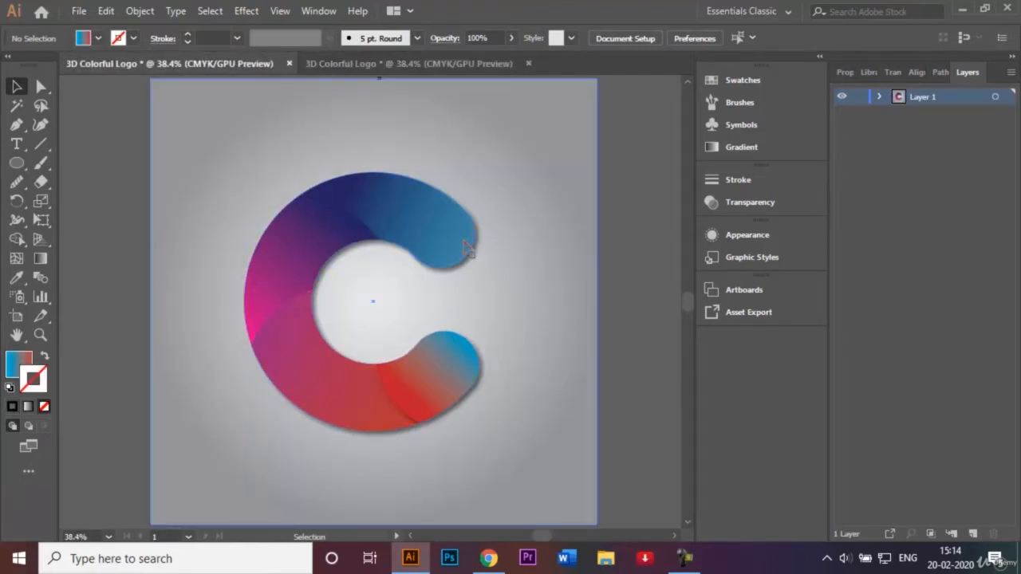
{"action": "key", "text": "ctrl+Tab"}
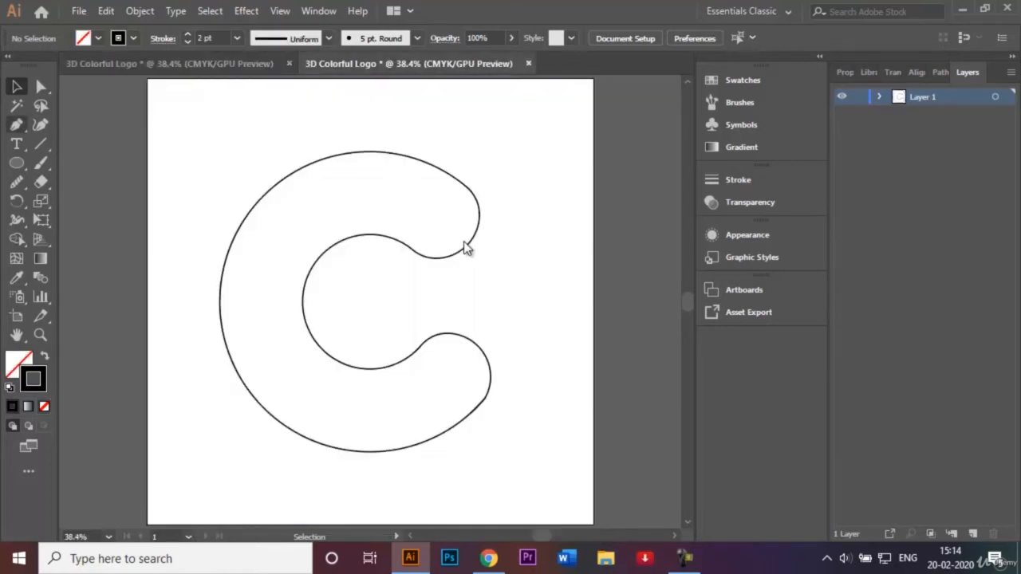
- Draw an open curve with the Pen tool across the C's upper-left part, ending inside the inner opening at about X 554, Y 421 px
{"action": "key", "text": "p"}
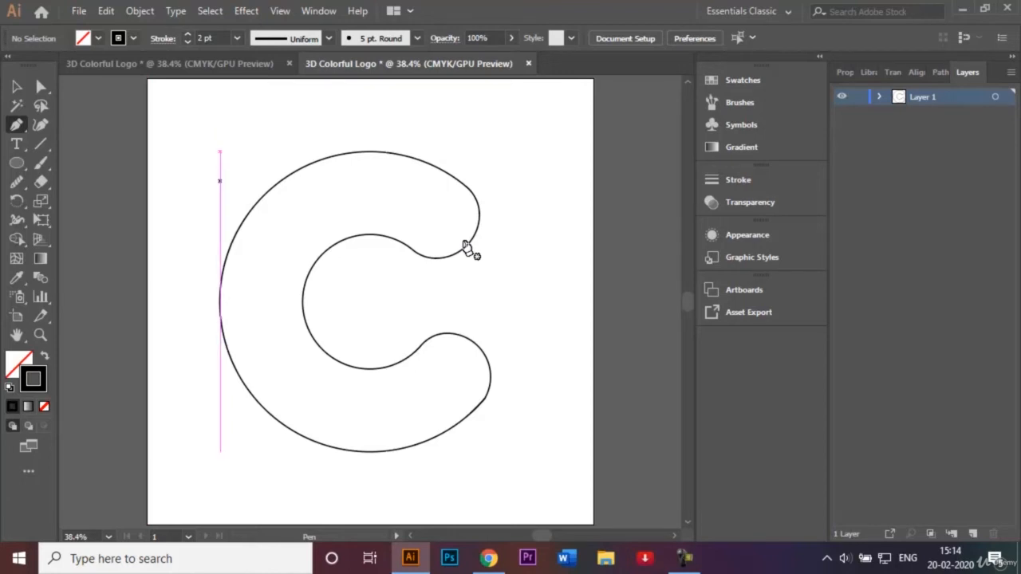
{"action": "left_click", "coordinate": [219, 181]}
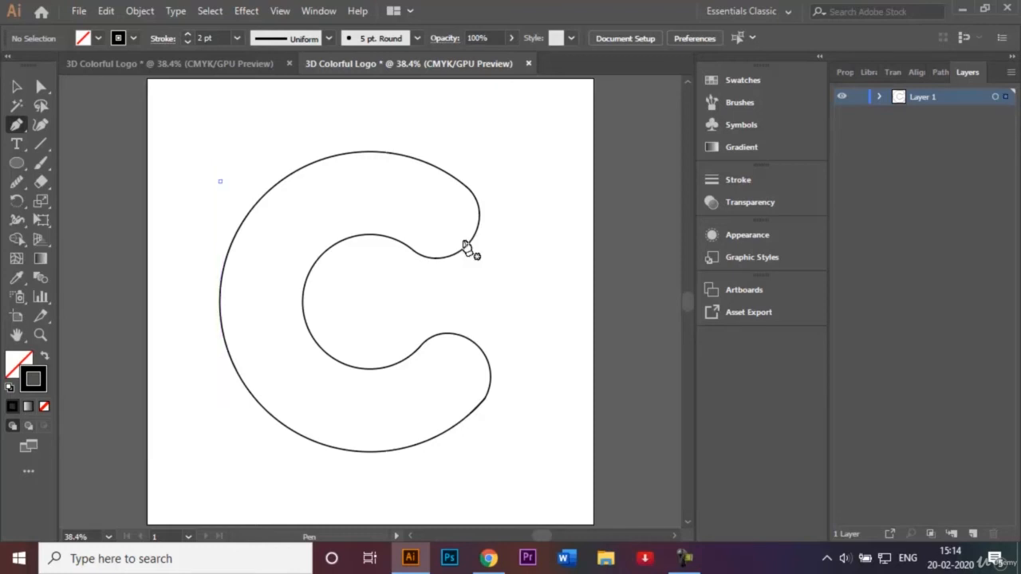
{"action": "left_click_drag", "start_coordinate": [466, 245], "coordinate": [468, 246]}
{"action": "mouse_move", "coordinate": [394, 266]}
{"action": "left_mouse_down"}
{"action": "mouse_move", "coordinate": [395, 347]}
{"action": "mouse_move", "coordinate": [433, 364]}
{"action": "mouse_move", "coordinate": [426, 383]}
{"action": "mouse_move", "coordinate": [450, 370]}
{"action": "mouse_move", "coordinate": [443, 379]}
{"action": "left_mouse_up"}
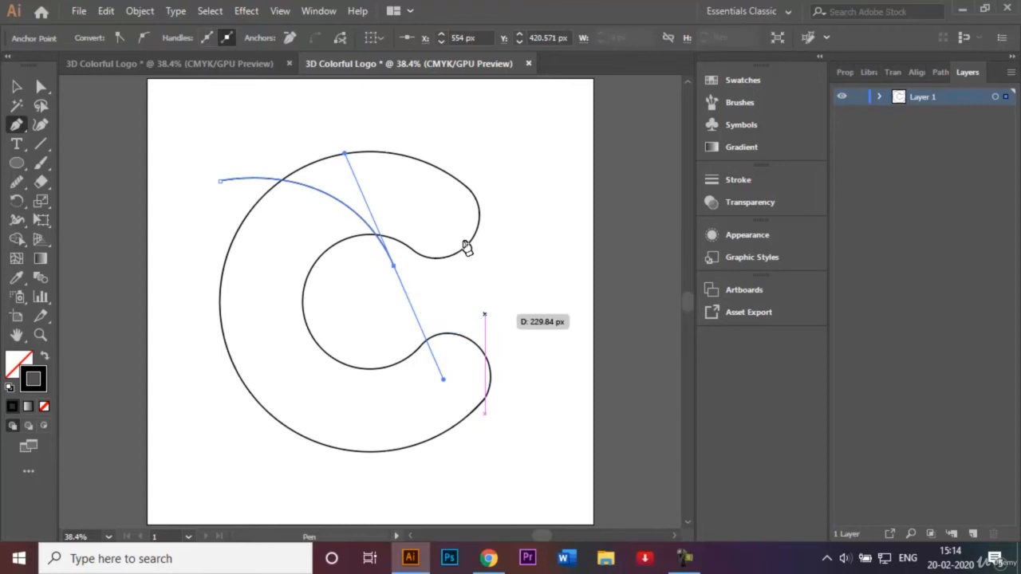
{"action": "key", "text": "v"}
{"action": "left_click", "coordinate": [466, 248]}
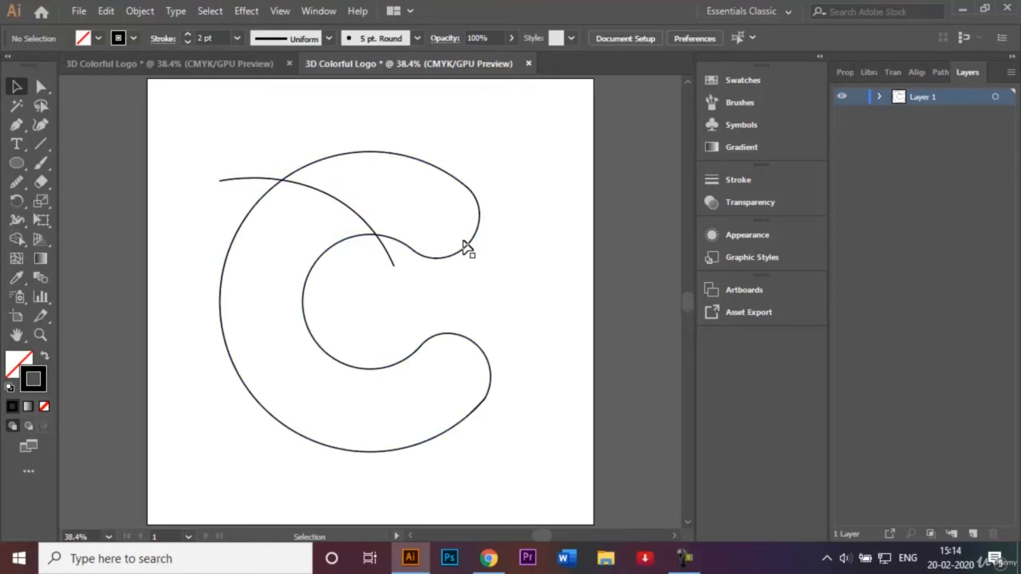
- Draw a second open curve across the C's lower-left part, ending inside the inner opening at about X 467, Y 576 px
{"action": "key", "text": "p"}
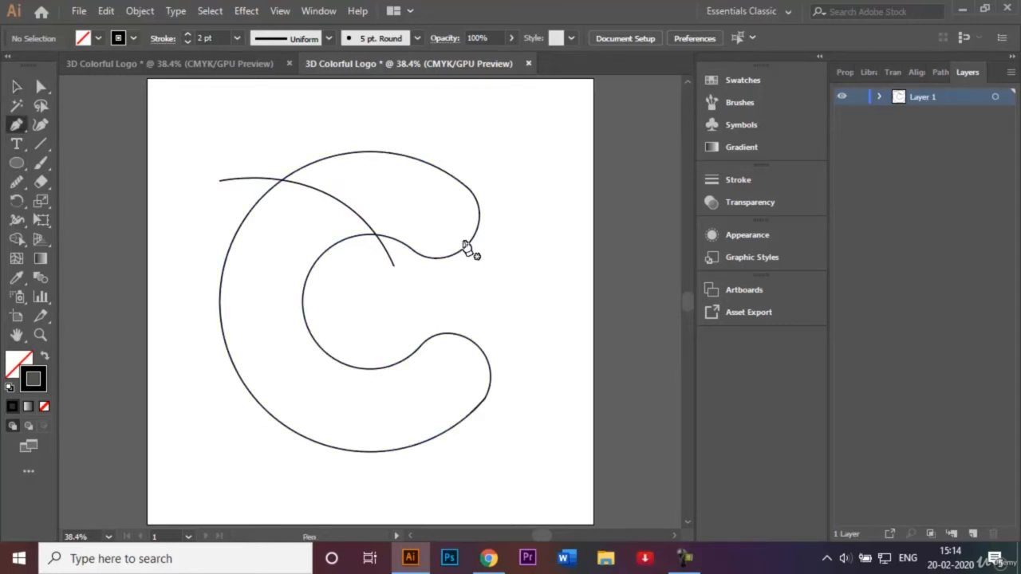
{"action": "left_click_drag", "start_coordinate": [196, 250], "coordinate": [476, 281]}
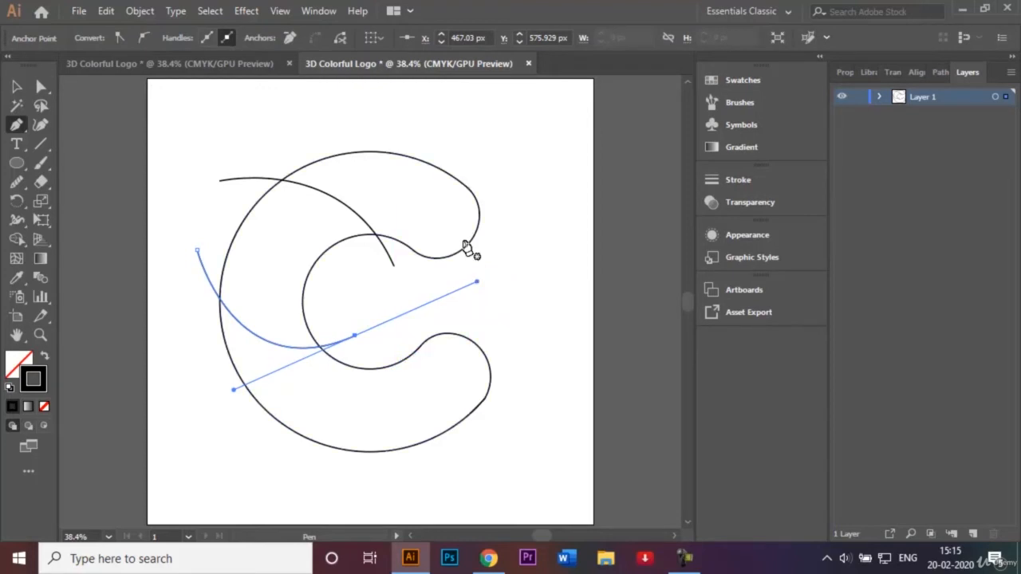
{"action": "key", "text": "Escape"}
- Draw a third open curve from the inner opening across the C's lower arm, ending below the outline at about X 749, Y 888 px
{"action": "left_click", "coordinate": [382, 348]}
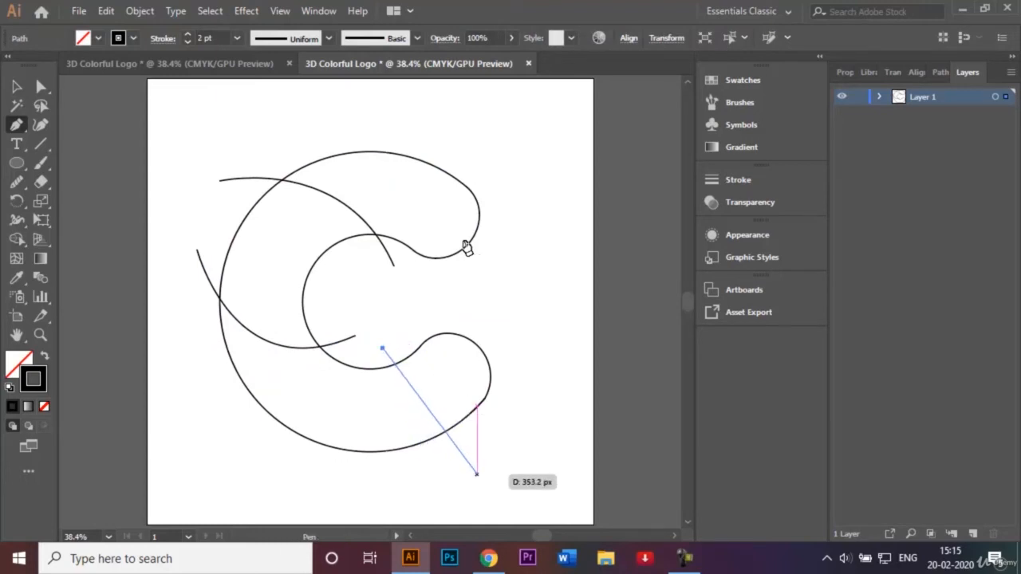
{"action": "left_click", "coordinate": [481, 476]}
{"action": "left_click_drag", "start_coordinate": [482, 475], "coordinate": [578, 488]}
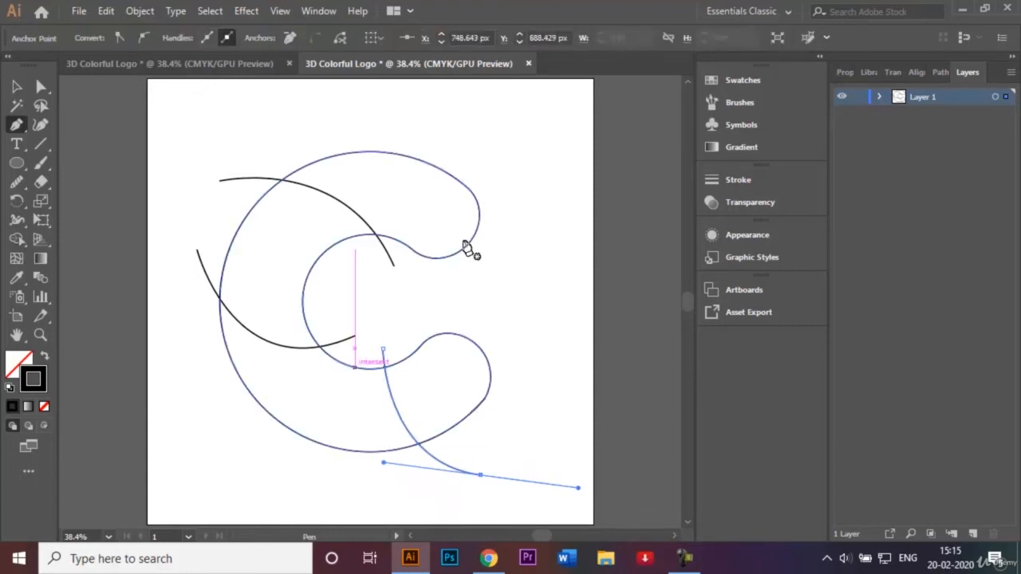
{"action": "key", "text": "v"}
{"action": "key", "text": "ctrl+shift+a"}
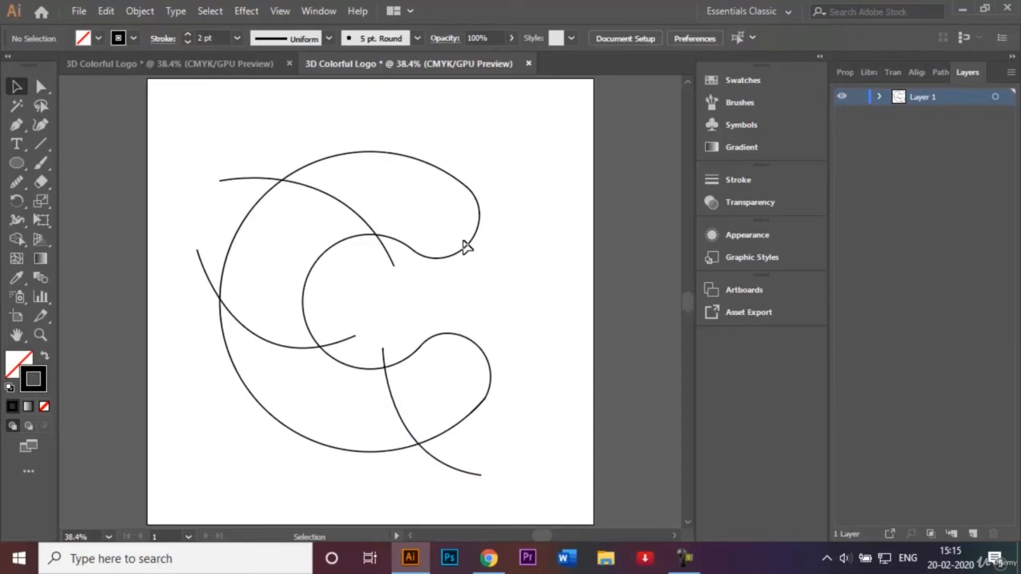
- Select the C with all three curves and fill its upper section with CMYK Cyan using the Shape Builder
{"action": "left_click_drag", "start_coordinate": [188, 131], "coordinate": [533, 490]}
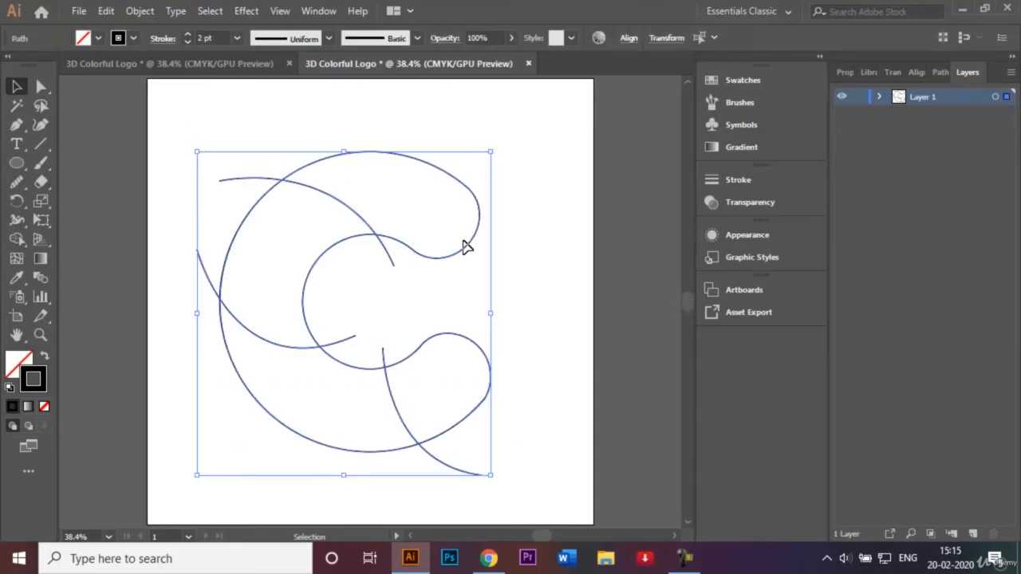
{"action": "key", "text": "shift+m"}
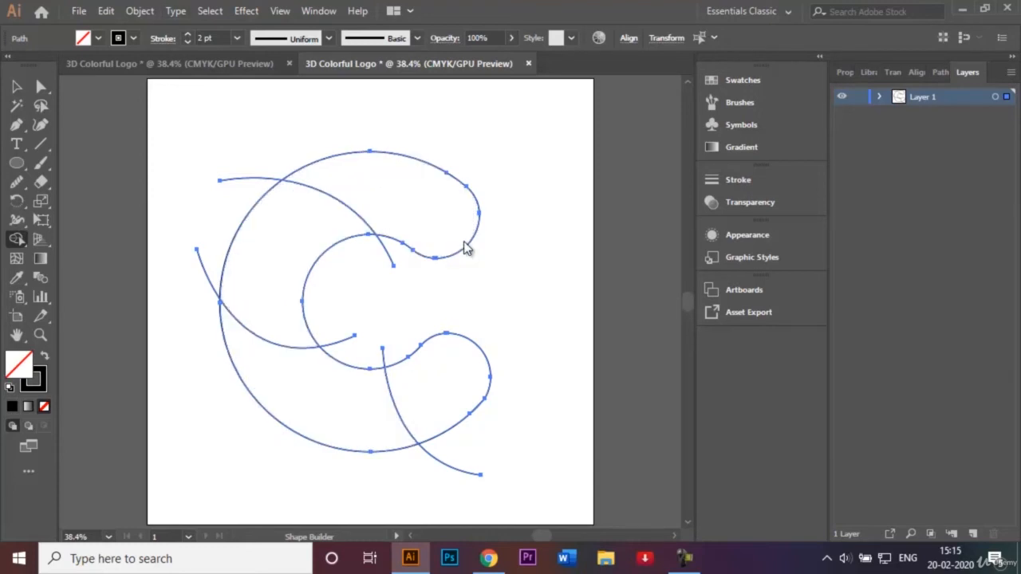
{"action": "left_click", "coordinate": [99, 38]}
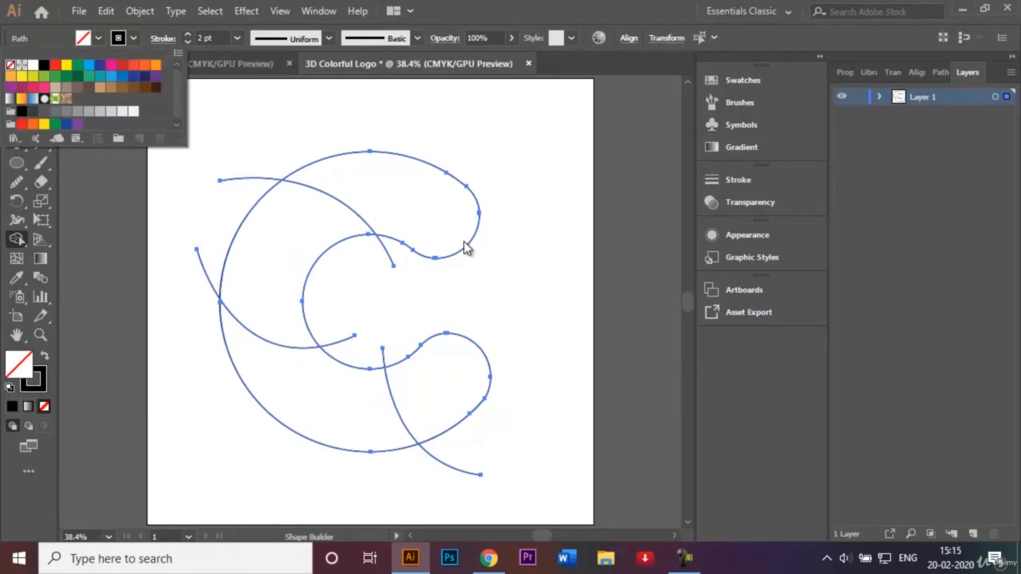
{"action": "left_click", "coordinate": [89, 65]}
{"action": "left_click", "coordinate": [467, 249]}
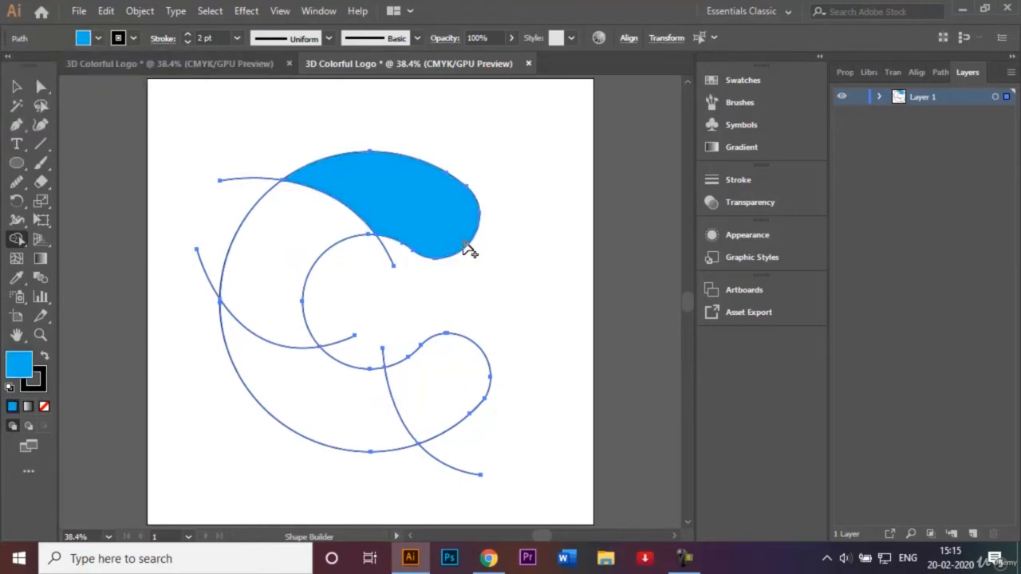
- Fill the C's left section with dark blue and its bottom section with teal using the Shape Builder
{"action": "left_click", "coordinate": [99, 38]}
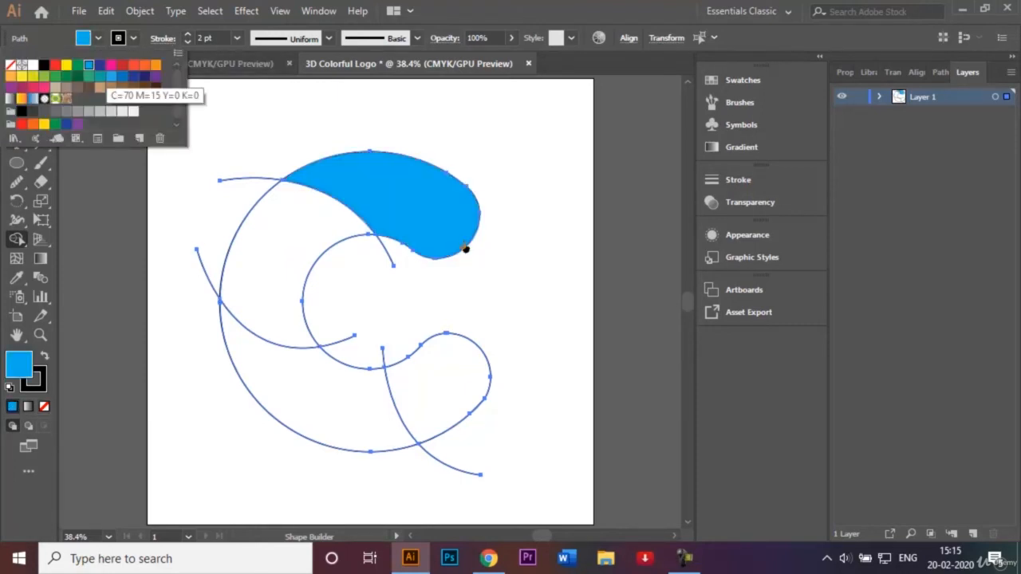
{"action": "left_click", "coordinate": [134, 75]}
{"action": "left_click", "coordinate": [469, 250]}
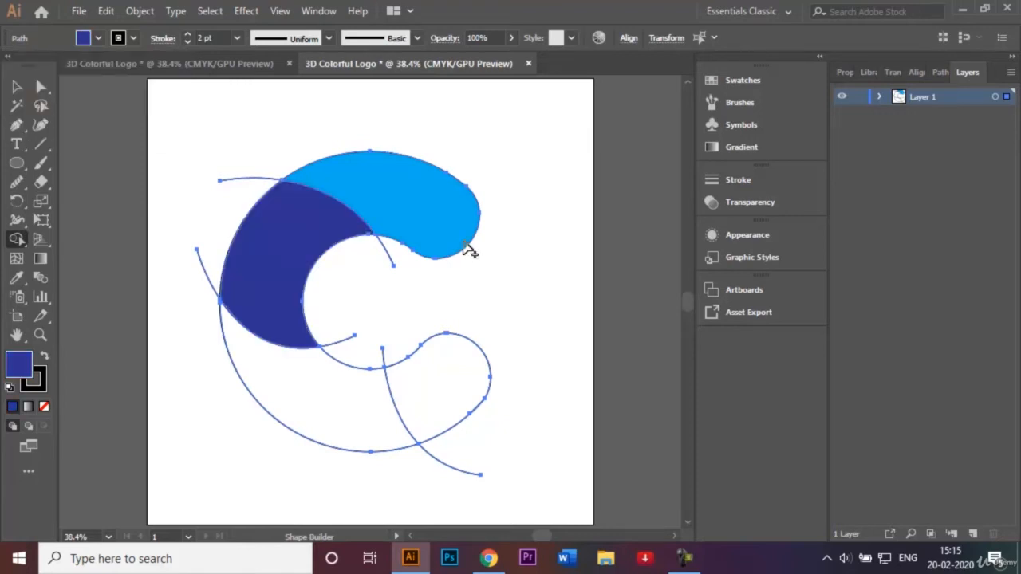
{"action": "left_click", "coordinate": [98, 38]}
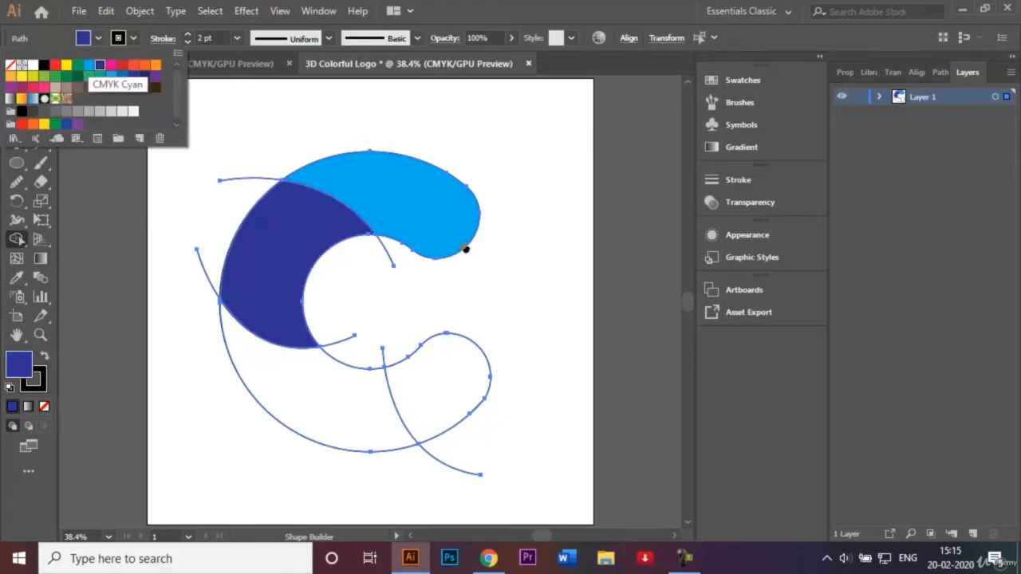
{"action": "left_click", "coordinate": [100, 76]}
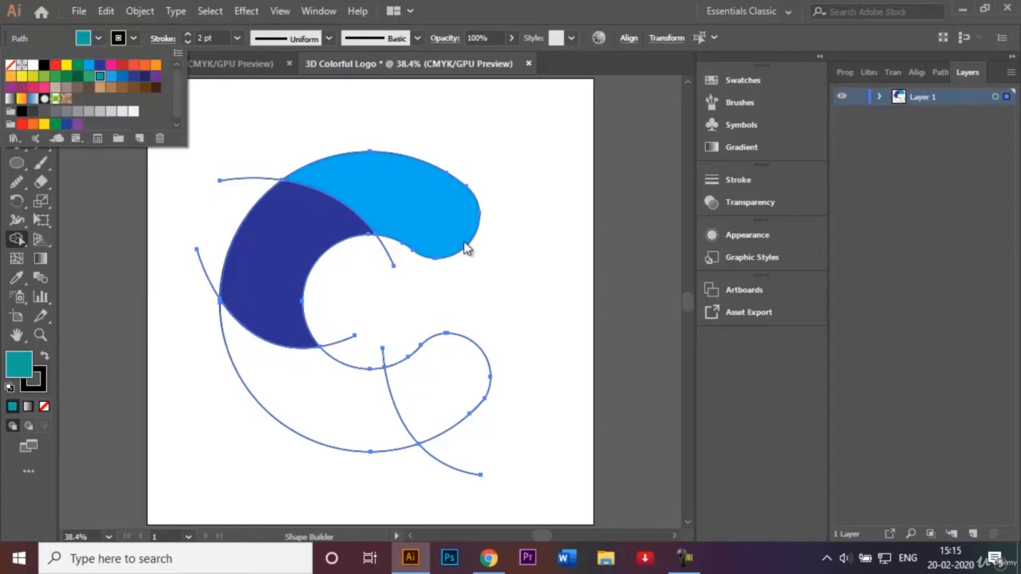
{"action": "left_click", "coordinate": [467, 249]}
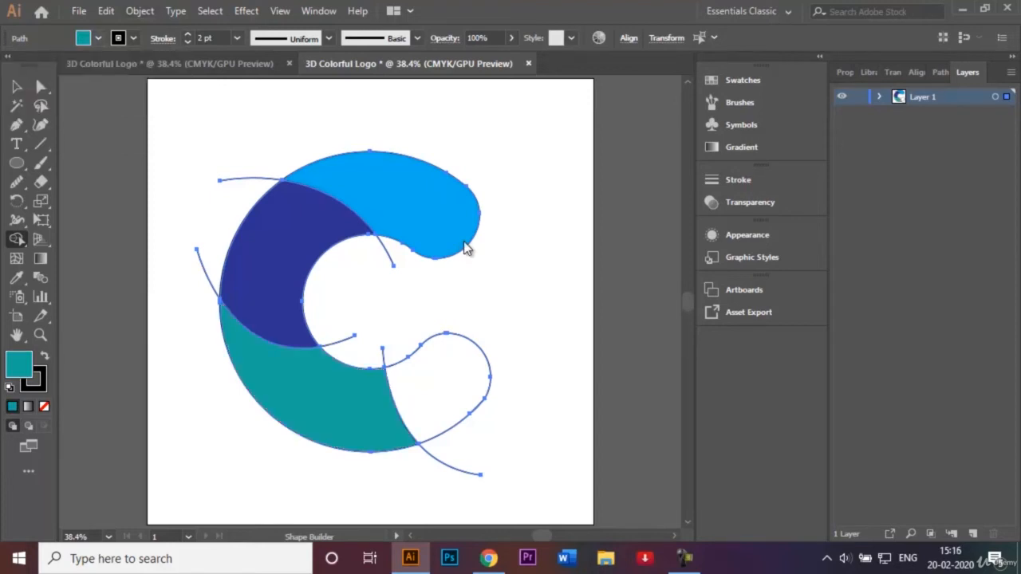
- Fill the C's lower end section with green using the Shape Builder, leaving nothing selected
{"action": "left_click", "coordinate": [99, 38]}
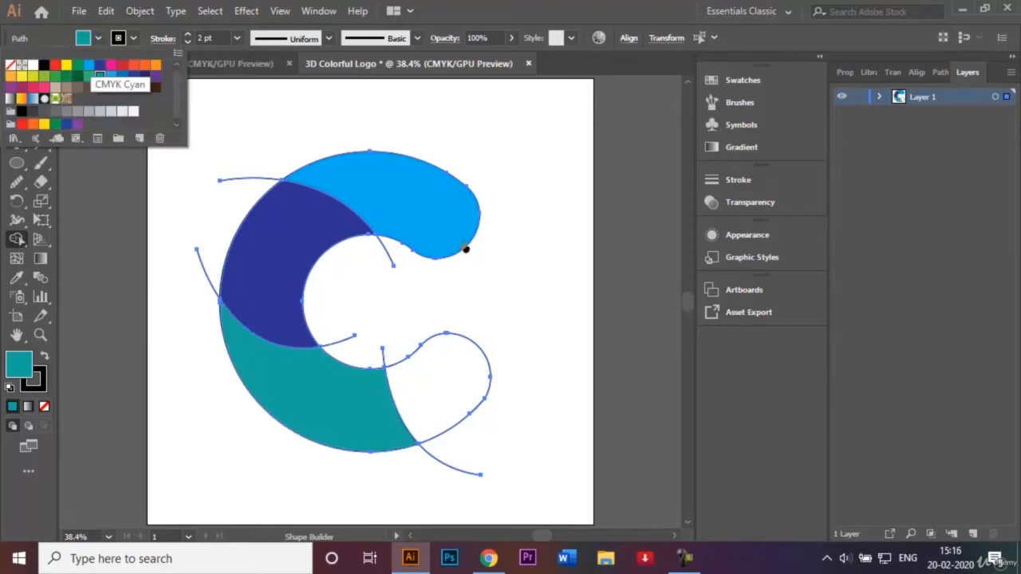
{"action": "left_click", "coordinate": [88, 75]}
{"action": "left_click", "coordinate": [466, 248]}
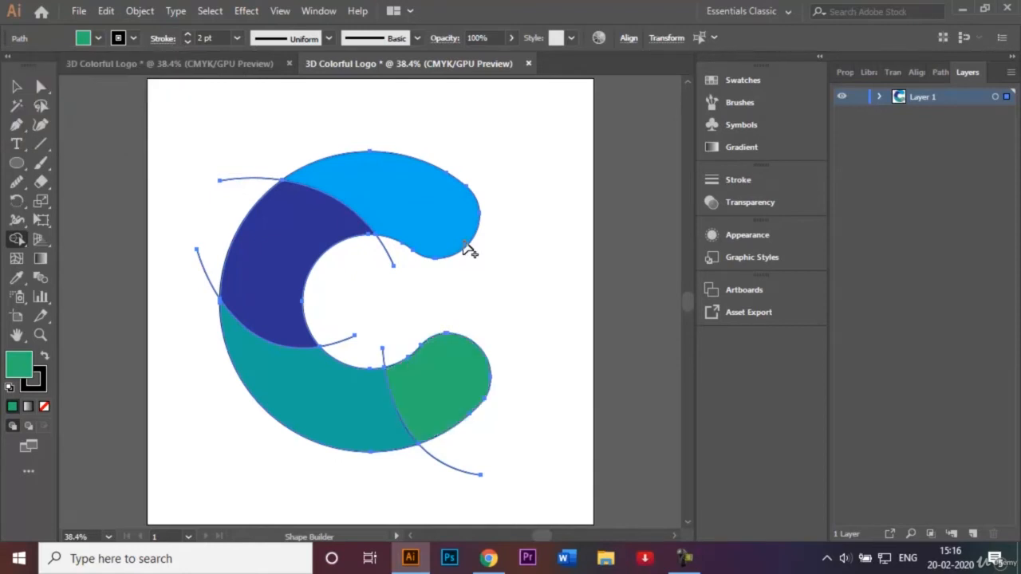
{"action": "key", "text": "v"}
{"action": "left_click", "coordinate": [510, 280]}
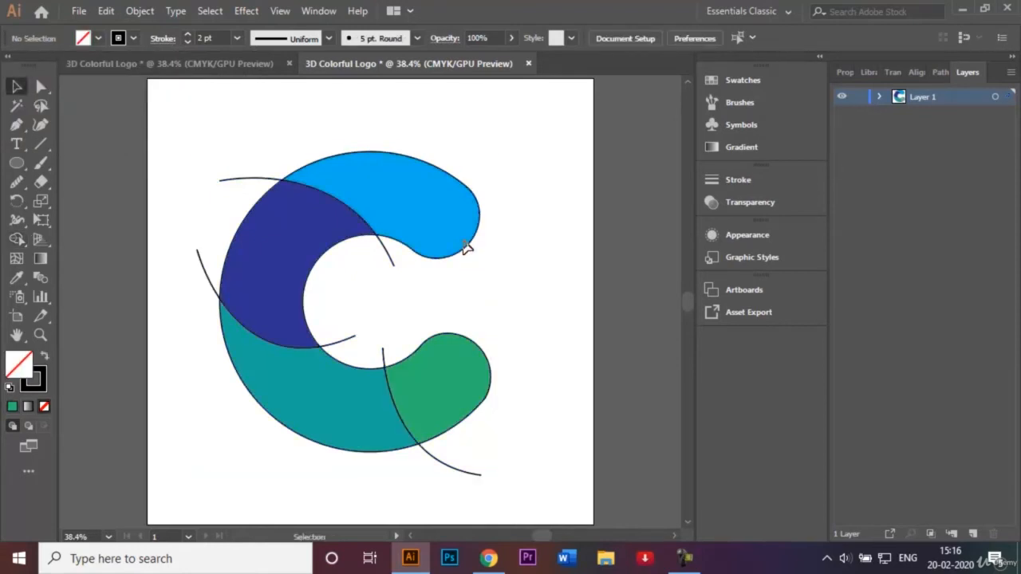
- Delete the leftover ends of the three dividing curves that stick out beyond the C
{"action": "left_click", "coordinate": [241, 179]}
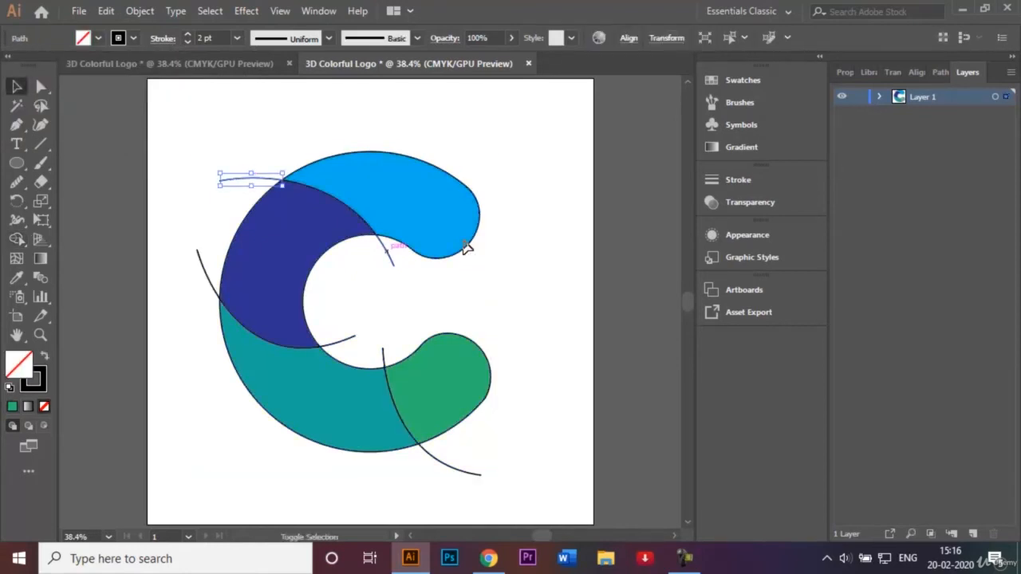
{"action": "left_click", "coordinate": [386, 252], "text": "shift"}
{"action": "left_click", "coordinate": [350, 339], "text": "shift"}
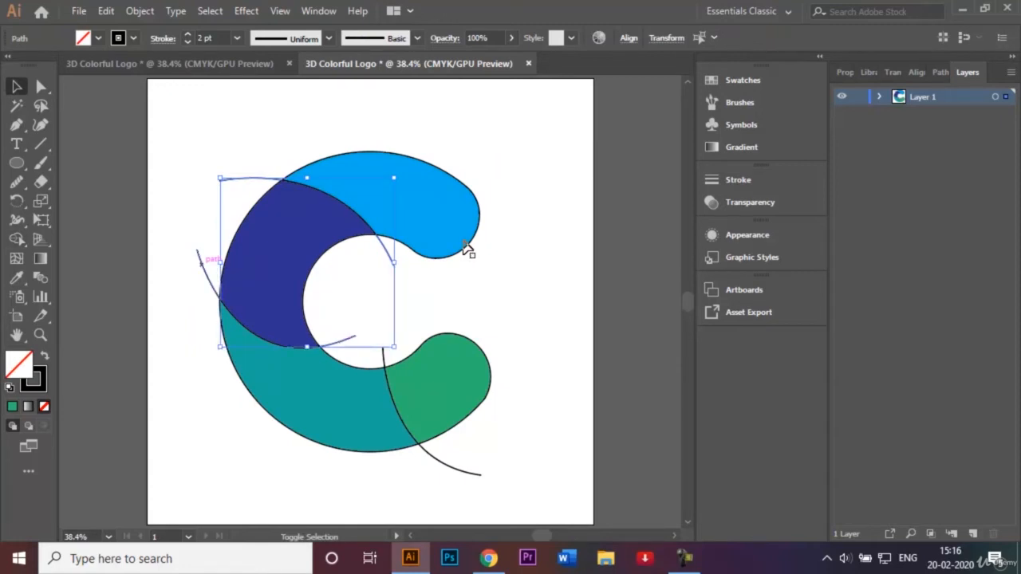
{"action": "left_click", "coordinate": [200, 259], "text": "shift"}
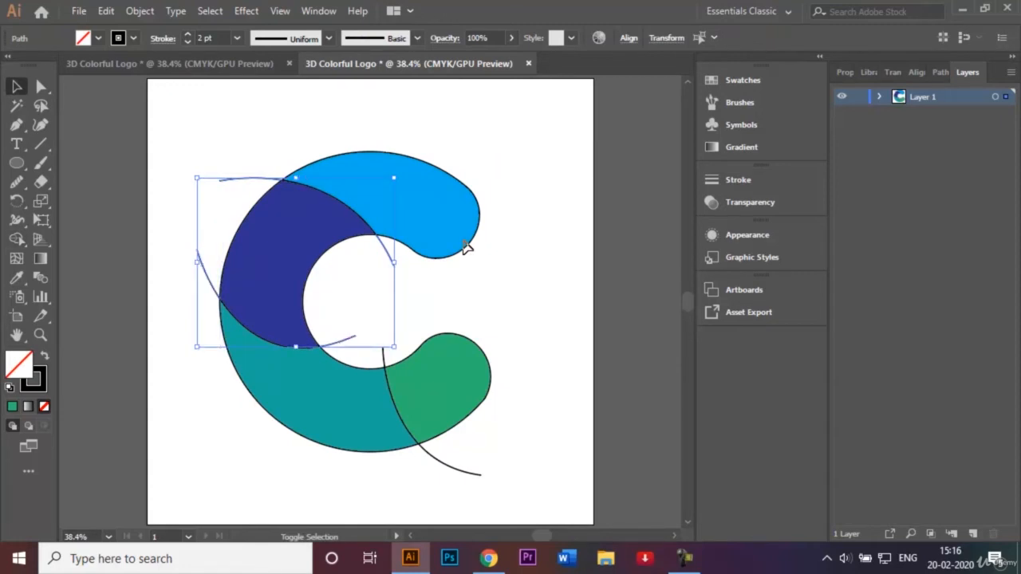
{"action": "left_click", "coordinate": [383, 356], "text": "shift"}
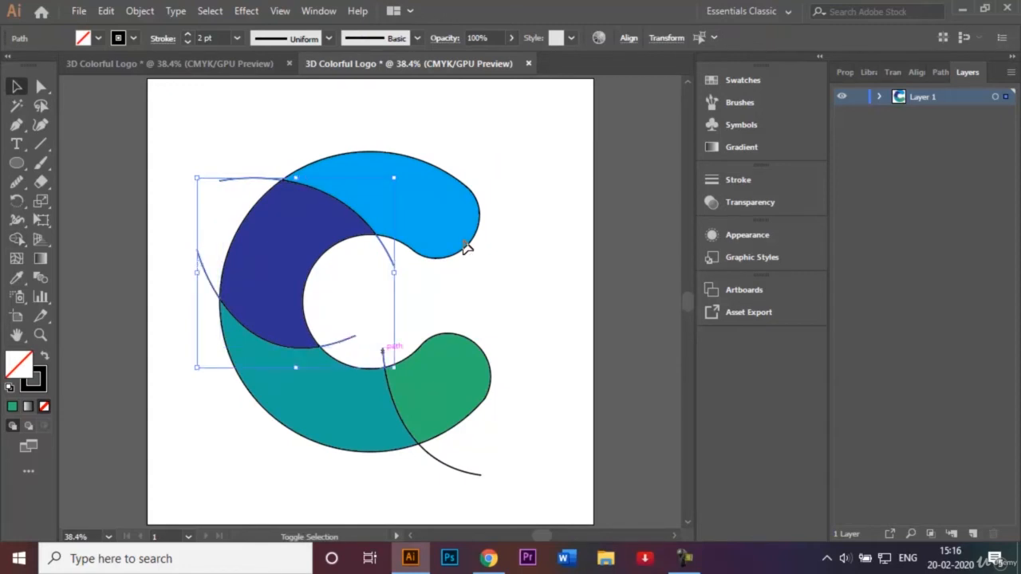
{"action": "left_click", "coordinate": [470, 471], "text": "shift"}
{"action": "key", "text": "Delete"}
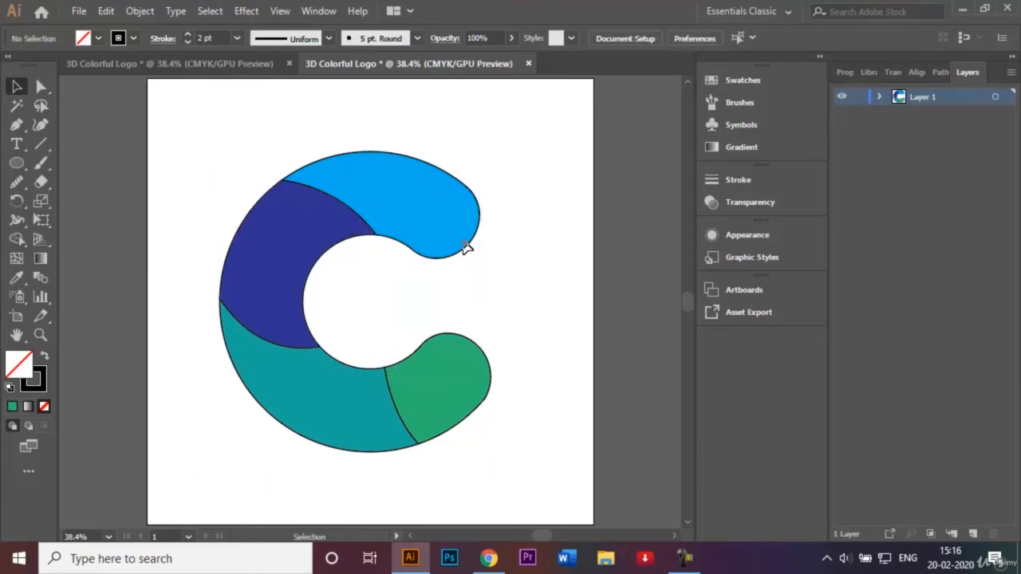
- Remove the stroke from all four coloured sections of the C
{"action": "left_click_drag", "start_coordinate": [204, 113], "coordinate": [517, 482]}
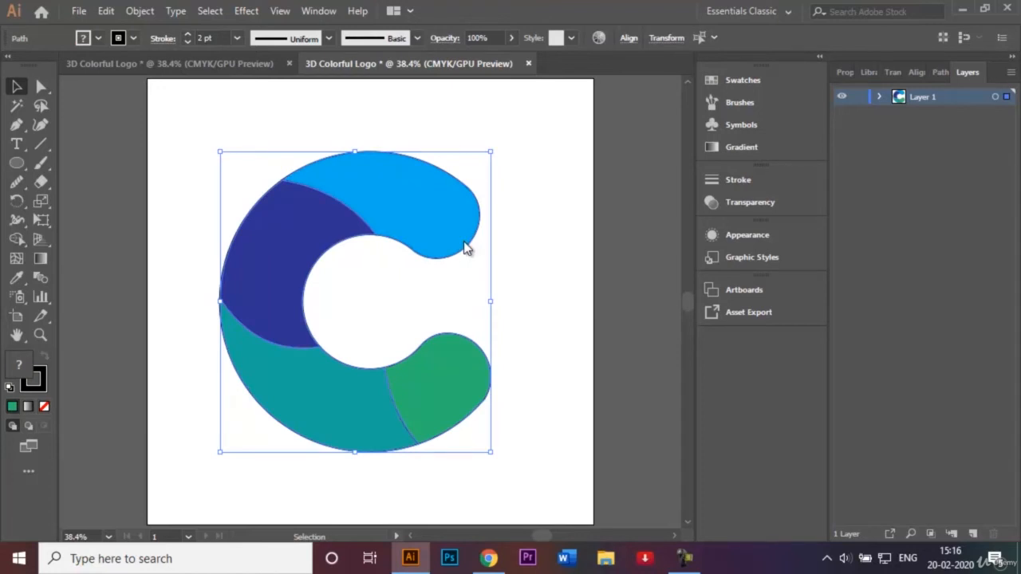
{"action": "left_click", "coordinate": [133, 38]}
{"action": "left_click", "coordinate": [10, 64]}
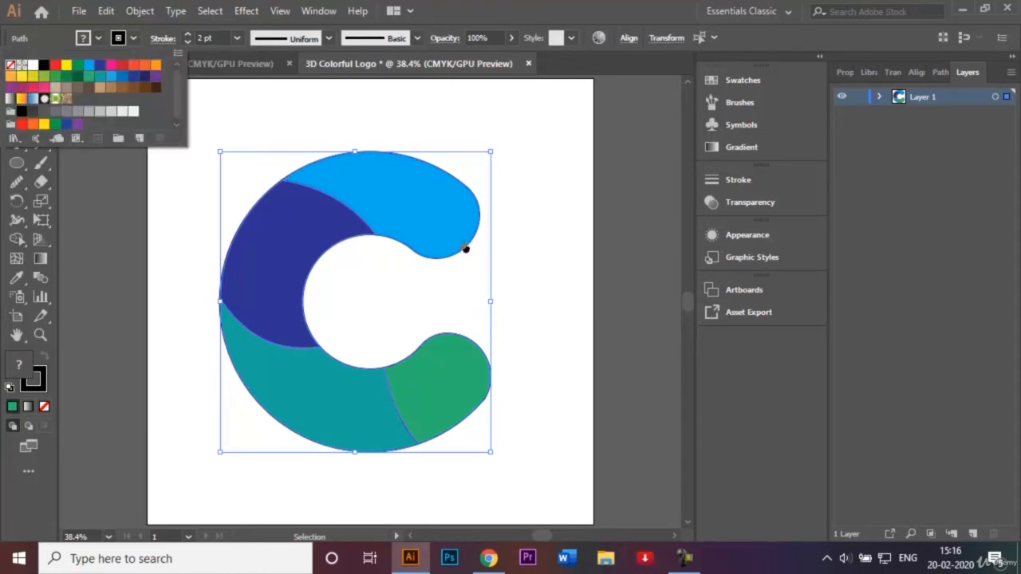
{"action": "left_click", "coordinate": [466, 248]}
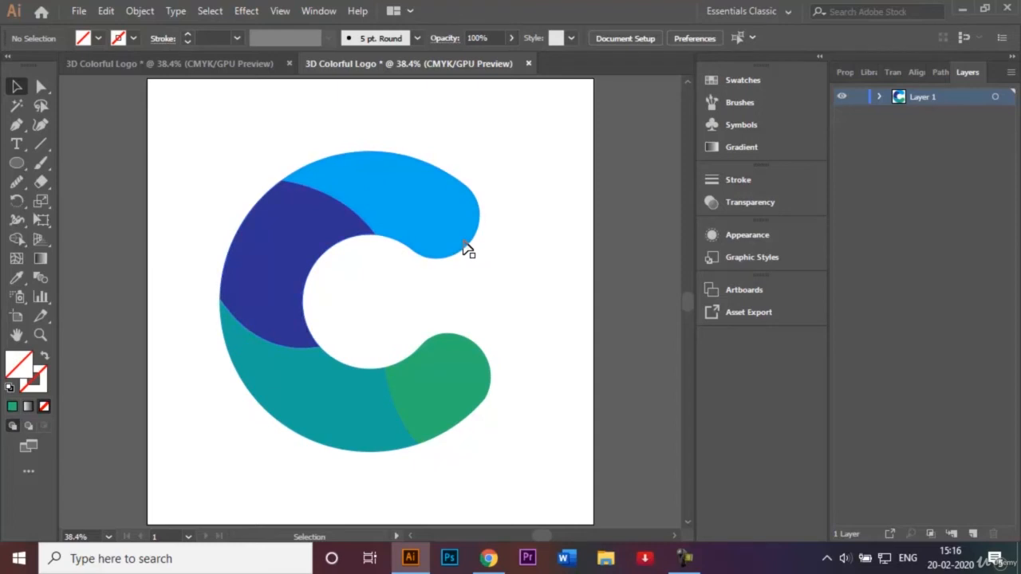
- Apply a white-to-black linear gradient at 0° to the C's upper section
{"action": "left_click", "coordinate": [469, 249]}
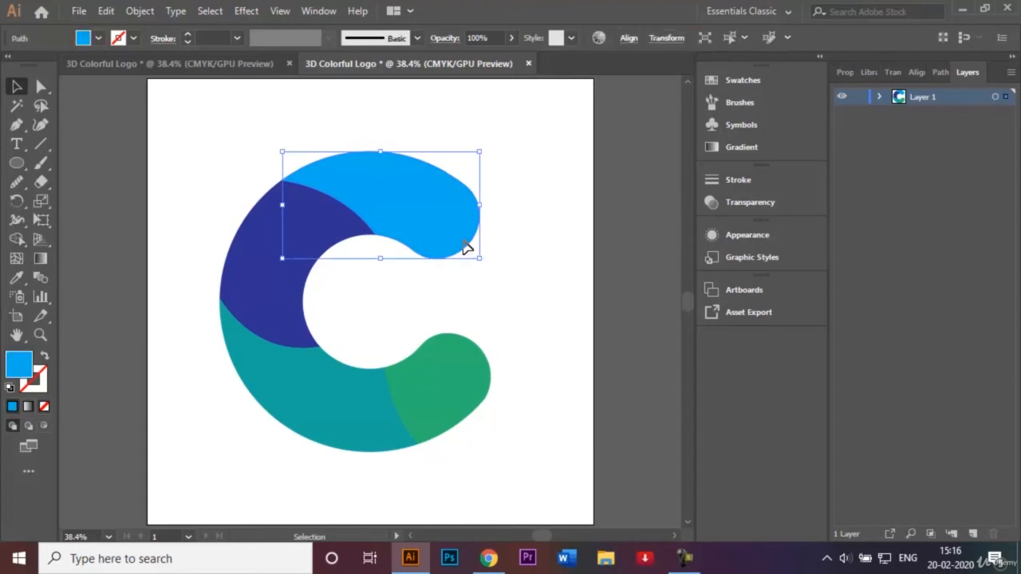
{"action": "key", "text": "g"}
{"action": "double_click", "coordinate": [41, 258]}
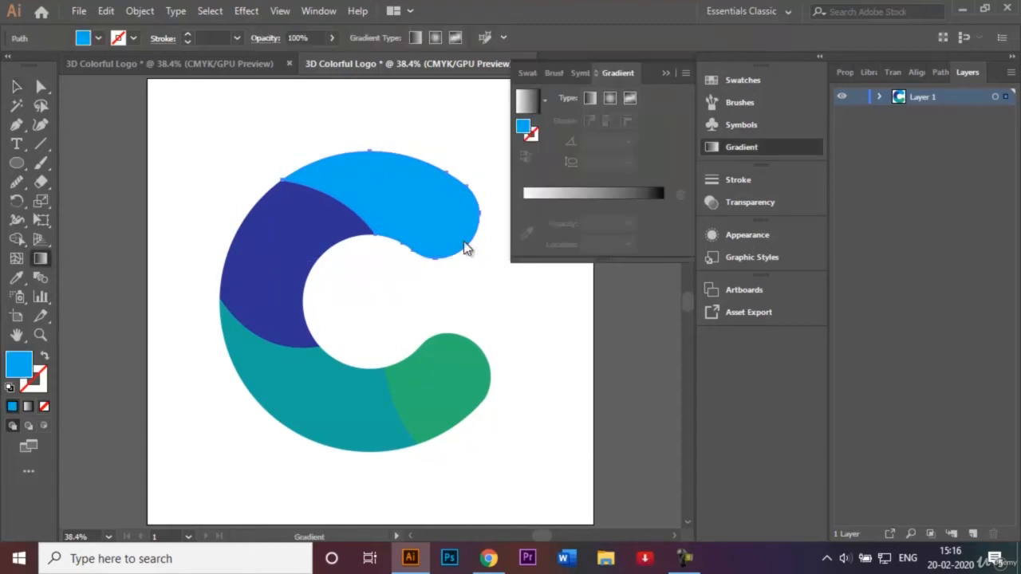
{"action": "left_click", "coordinate": [468, 249]}
{"action": "left_click", "coordinate": [468, 250]}
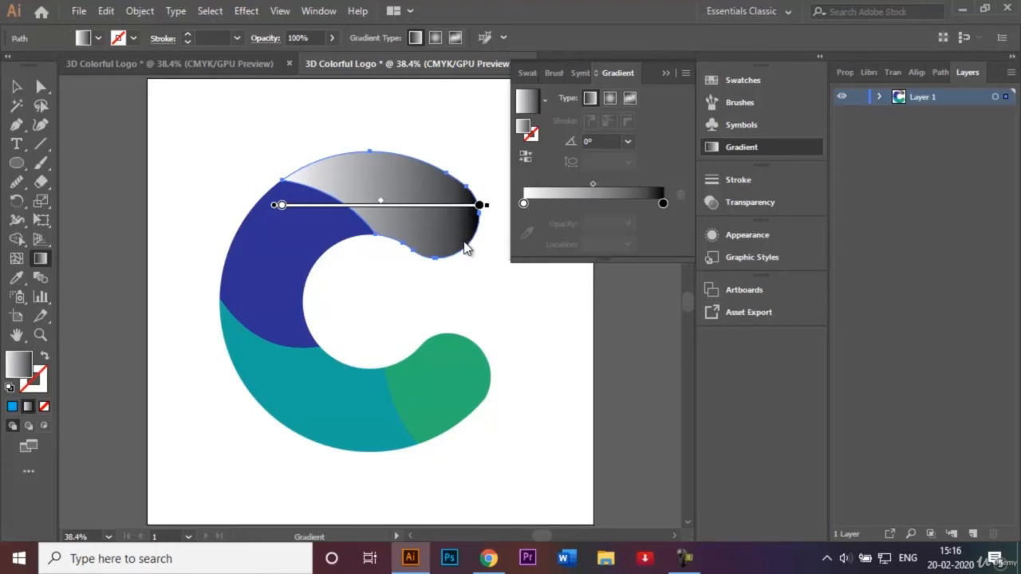
- Recolour the upper section's gradient so it runs from CMYK Cyan at the start stop to dark blue at the end stop
{"action": "double_click", "coordinate": [524, 204]}
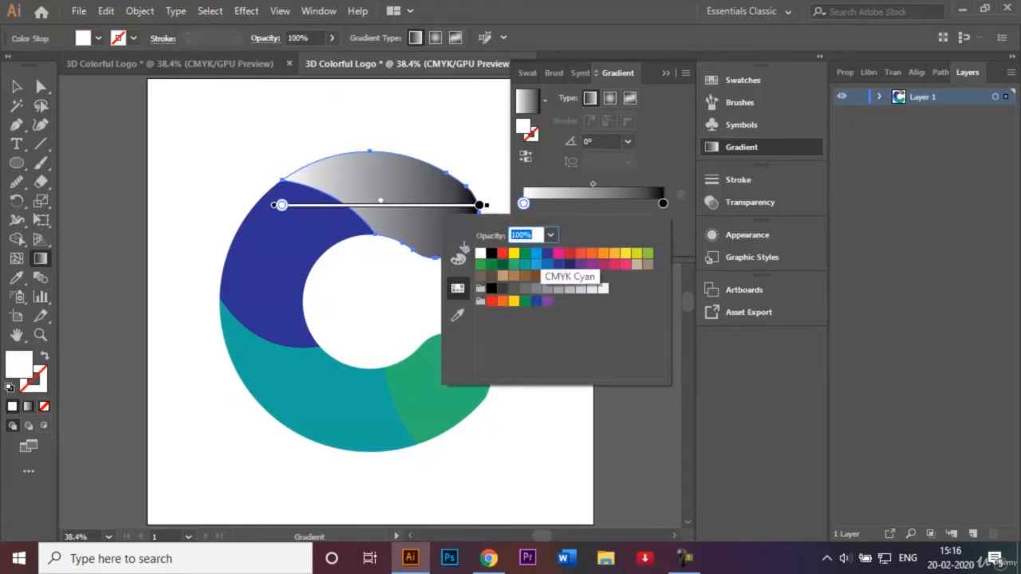
{"action": "left_click", "coordinate": [536, 253]}
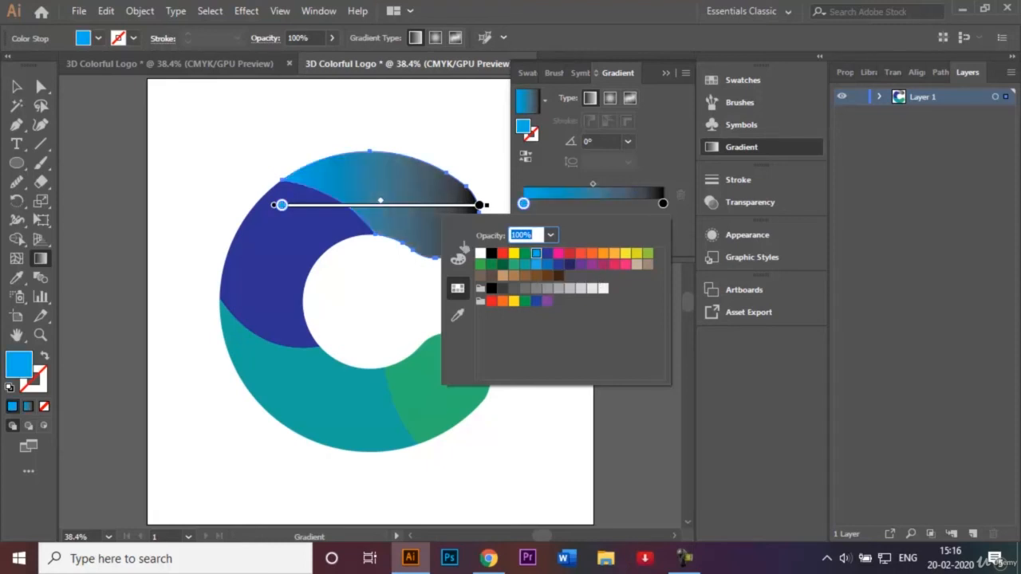
{"action": "left_click", "coordinate": [663, 204]}
{"action": "double_click", "coordinate": [663, 204]}
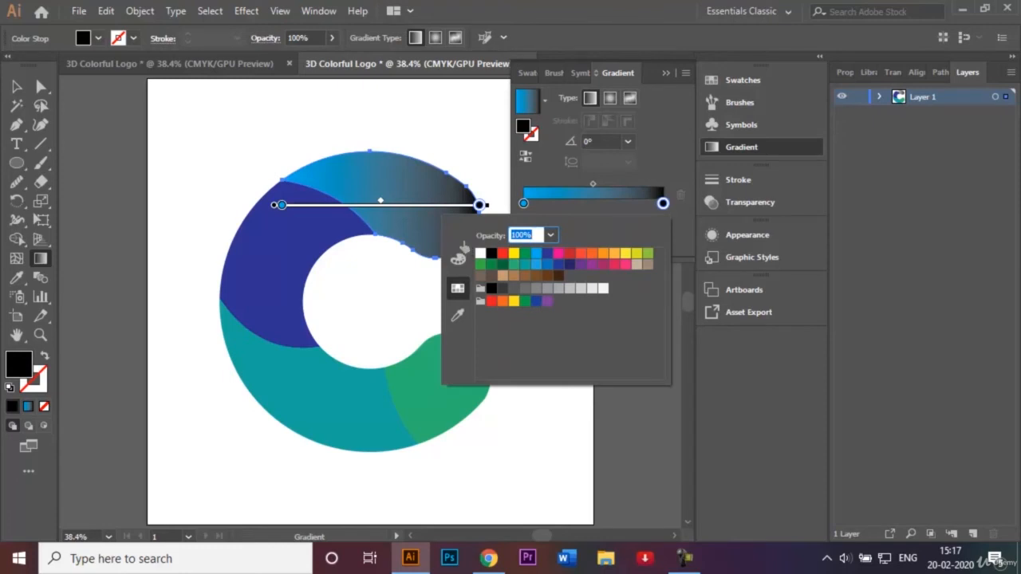
{"action": "left_click", "coordinate": [547, 264]}
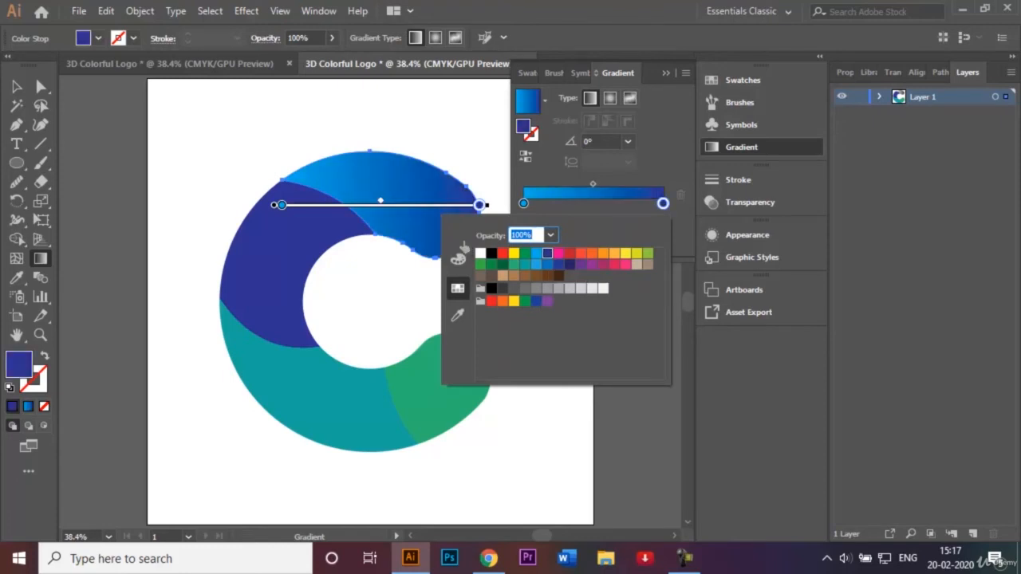
{"action": "key", "text": "Return"}
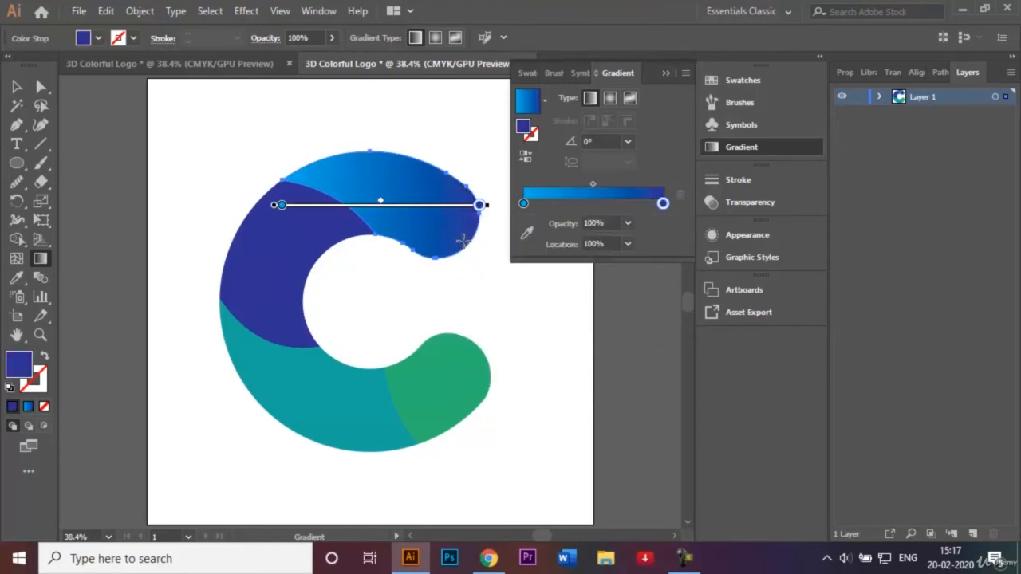
- Redirect the upper section's gradient to about 155°, running from light blue at the rounded tip to dark blue inward, and deselect it
{"action": "mouse_move", "coordinate": [306, 135]}
{"action": "left_mouse_down"}
{"action": "mouse_move", "coordinate": [427, 191]}
{"action": "mouse_move", "coordinate": [409, 185]}
{"action": "left_mouse_up"}
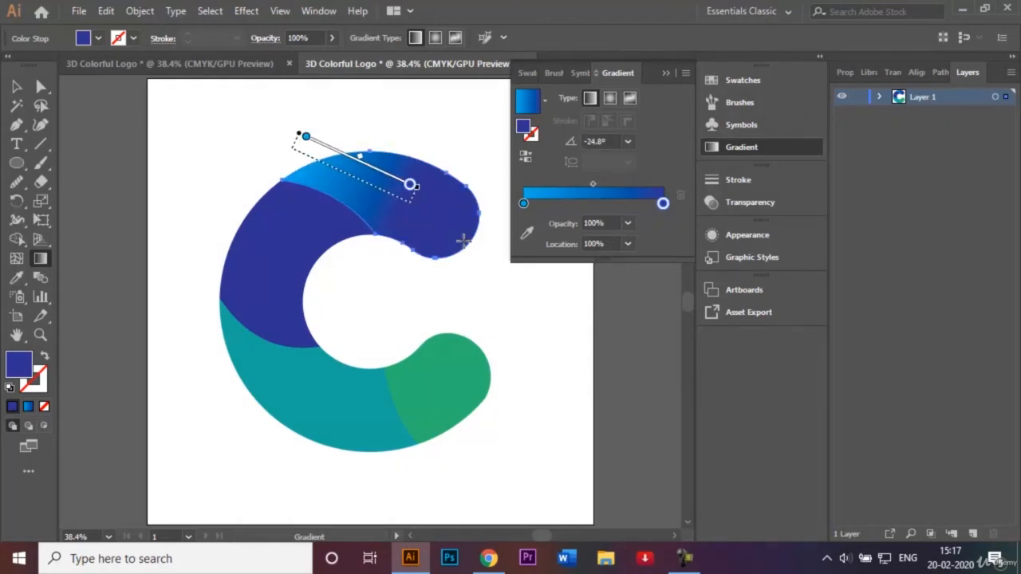
{"action": "left_click_drag", "start_coordinate": [489, 257], "coordinate": [358, 194]}
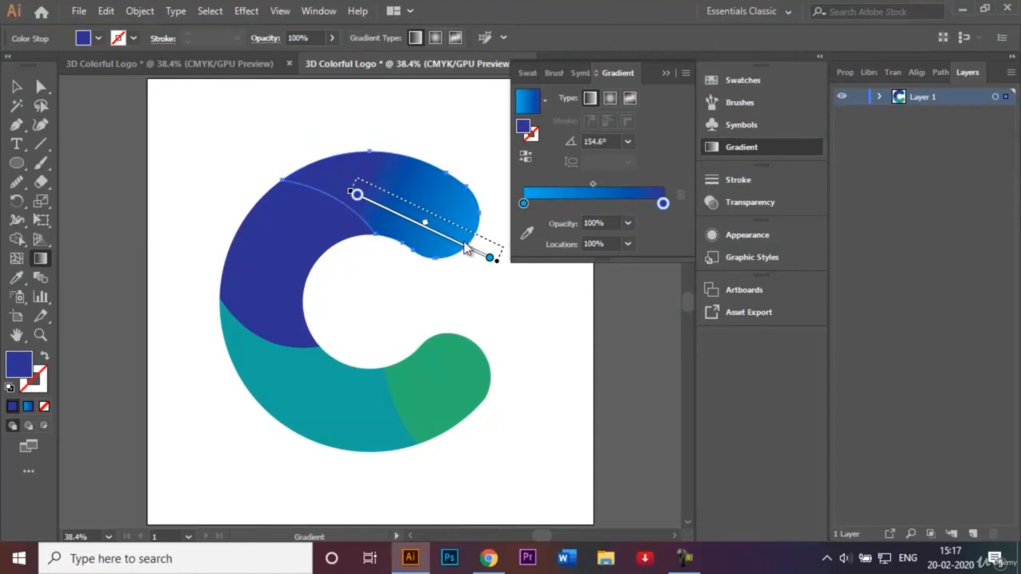
{"action": "key", "text": "v"}
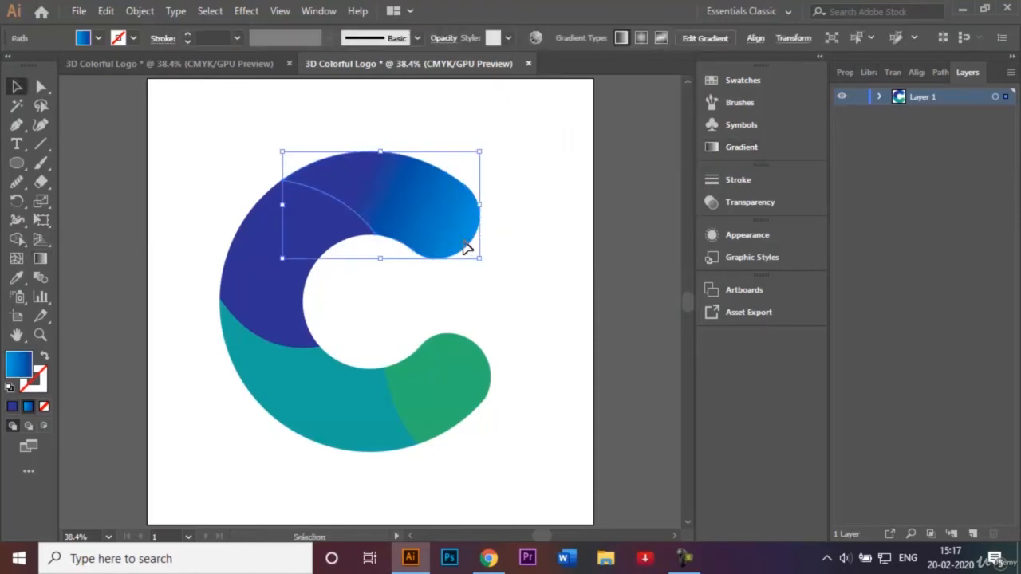
{"action": "key", "text": "ctrl+shift+a"}
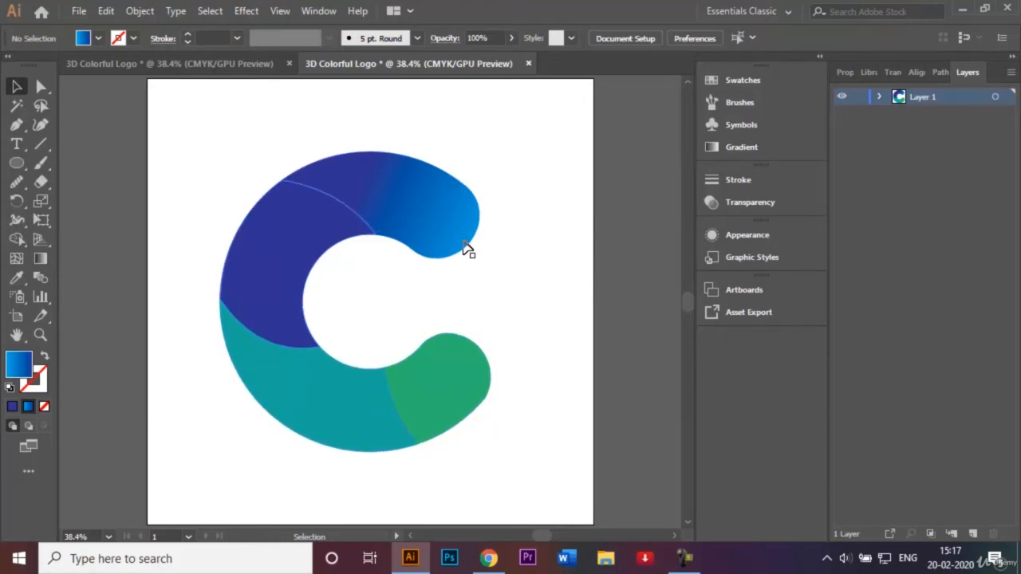
- Apply a linear gradient to the C's dark blue left section, with a yellow start stop and dark blue end stop
{"action": "left_click", "coordinate": [267, 260]}
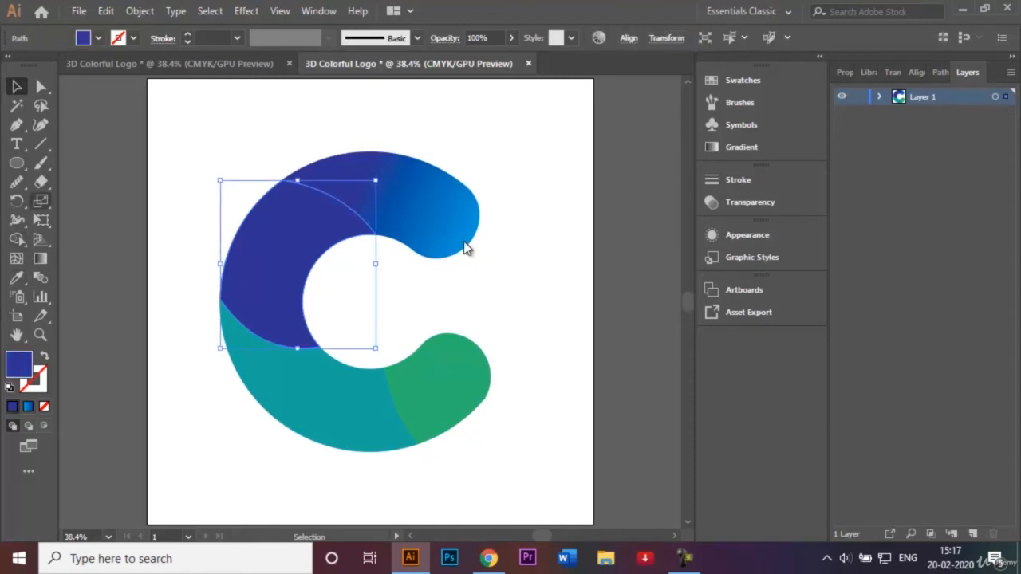
{"action": "double_click", "coordinate": [40, 259]}
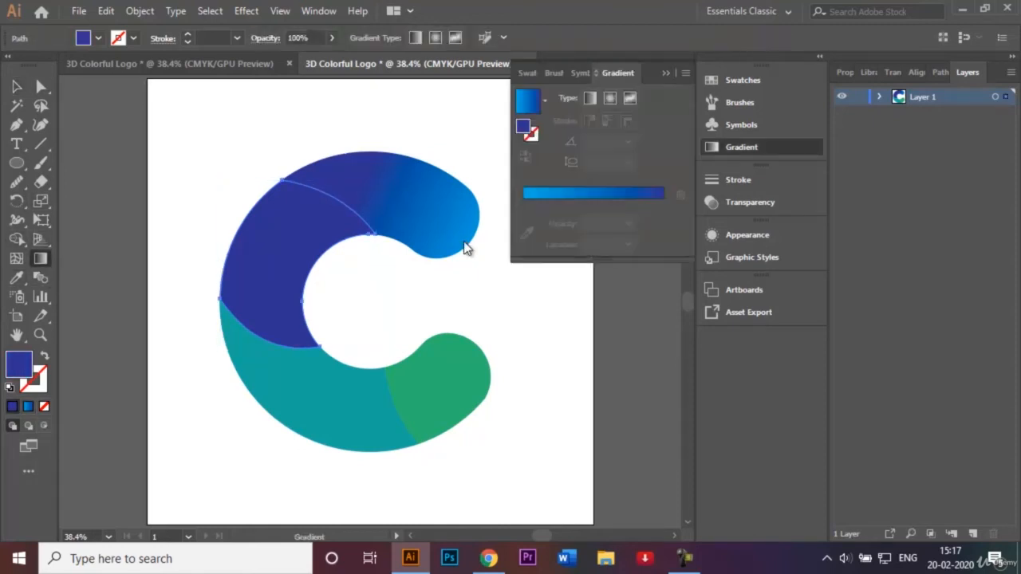
{"action": "left_click", "coordinate": [551, 194]}
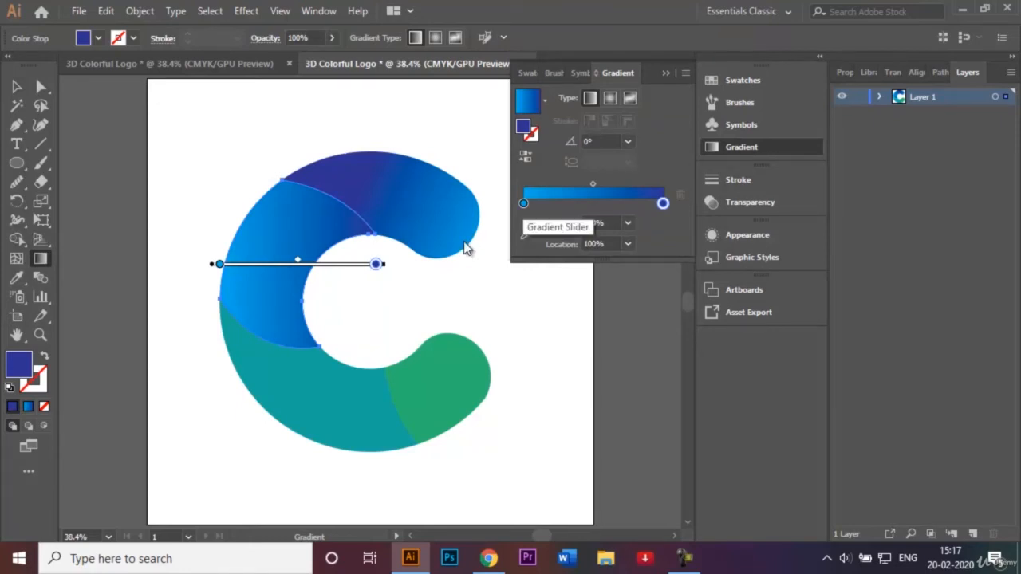
{"action": "double_click", "coordinate": [524, 203]}
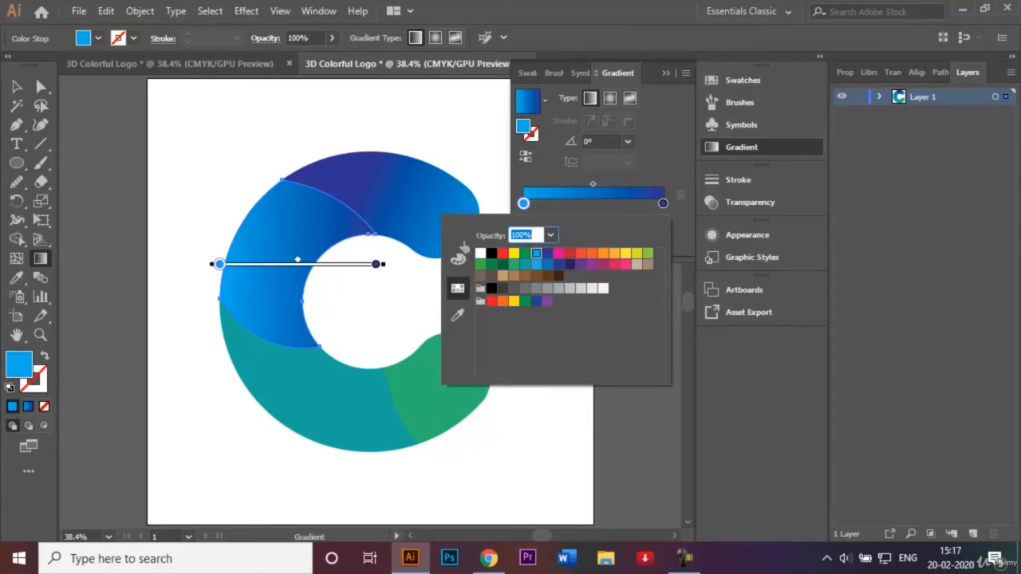
{"action": "left_click", "coordinate": [513, 252]}
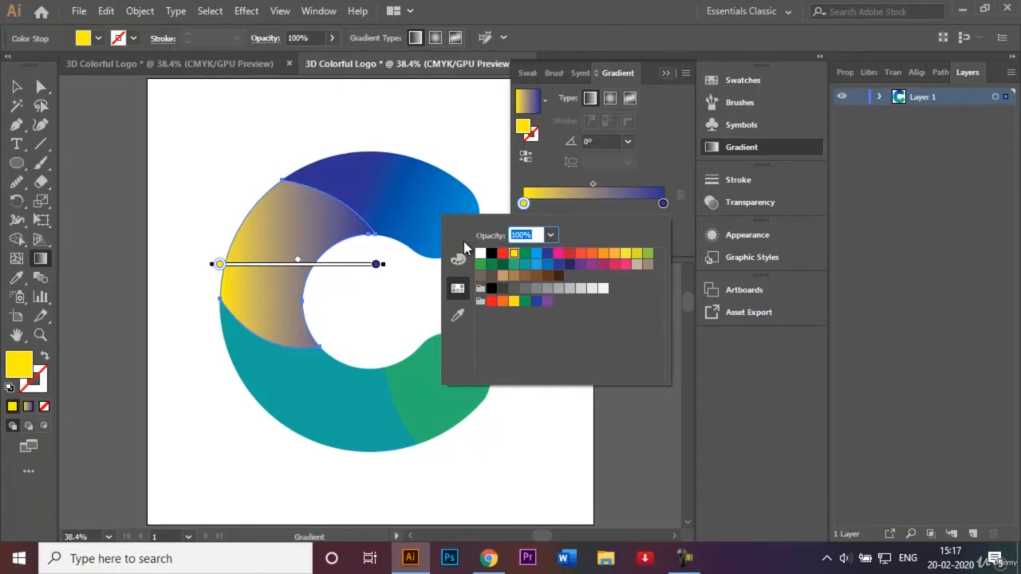
{"action": "key", "text": "Escape"}
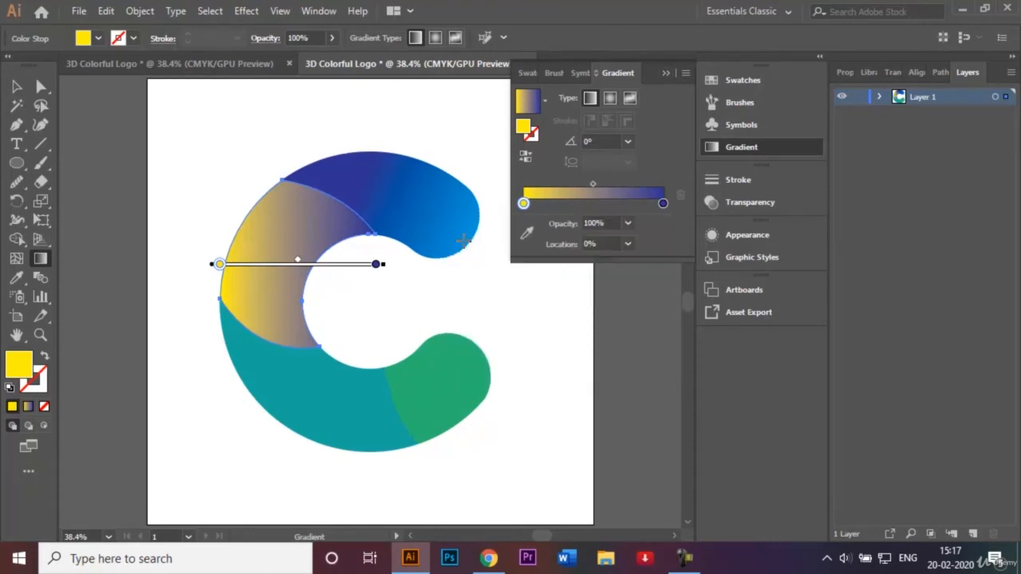
- Angle the left section's gradient to about 52°, with yellow at its lower end and dark blue at its upper end, and deselect it
{"action": "left_click_drag", "start_coordinate": [212, 346], "coordinate": [326, 200]}
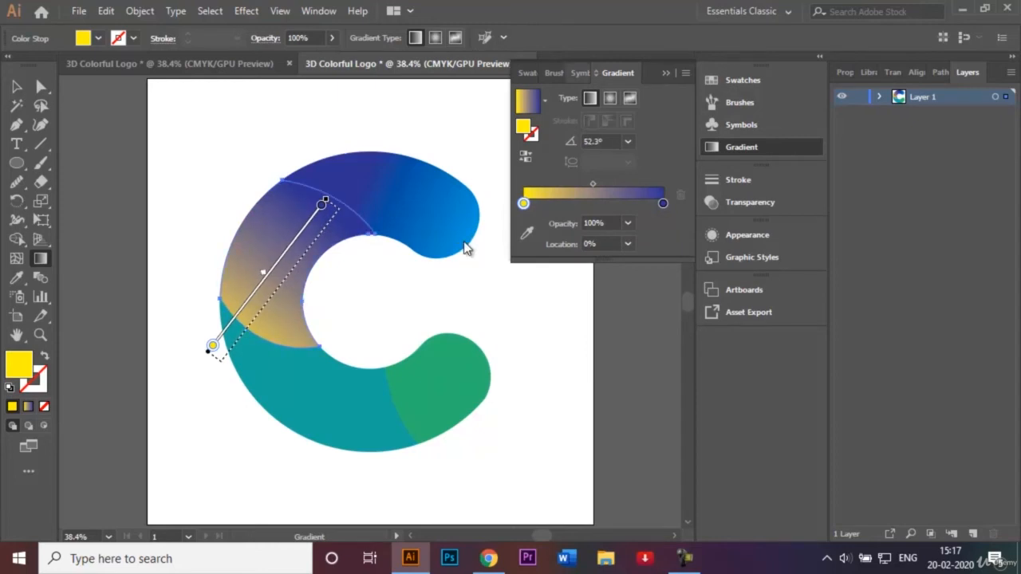
{"action": "left_click", "coordinate": [465, 242]}
{"action": "key", "text": "v"}
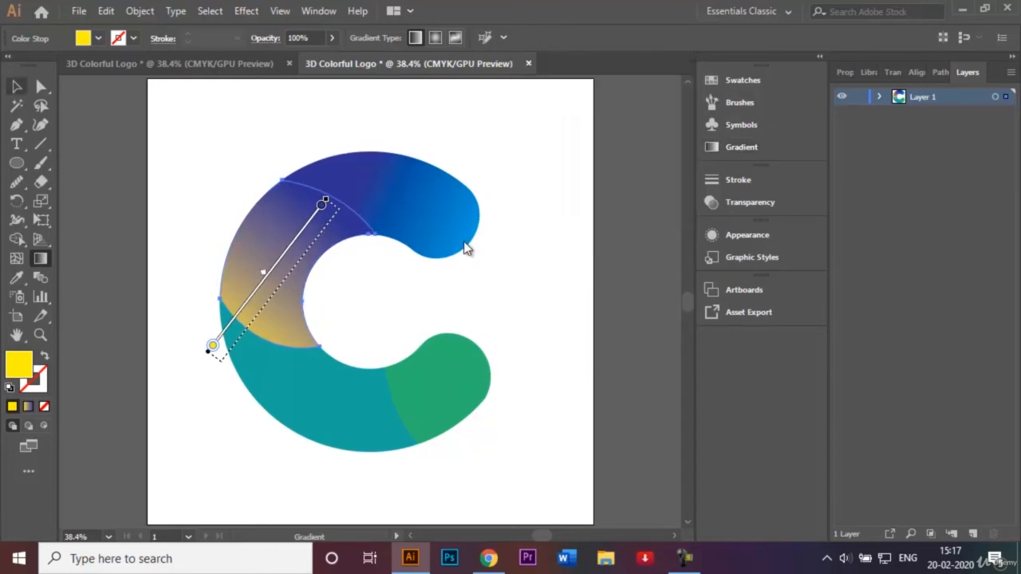
{"action": "left_click", "coordinate": [464, 241]}
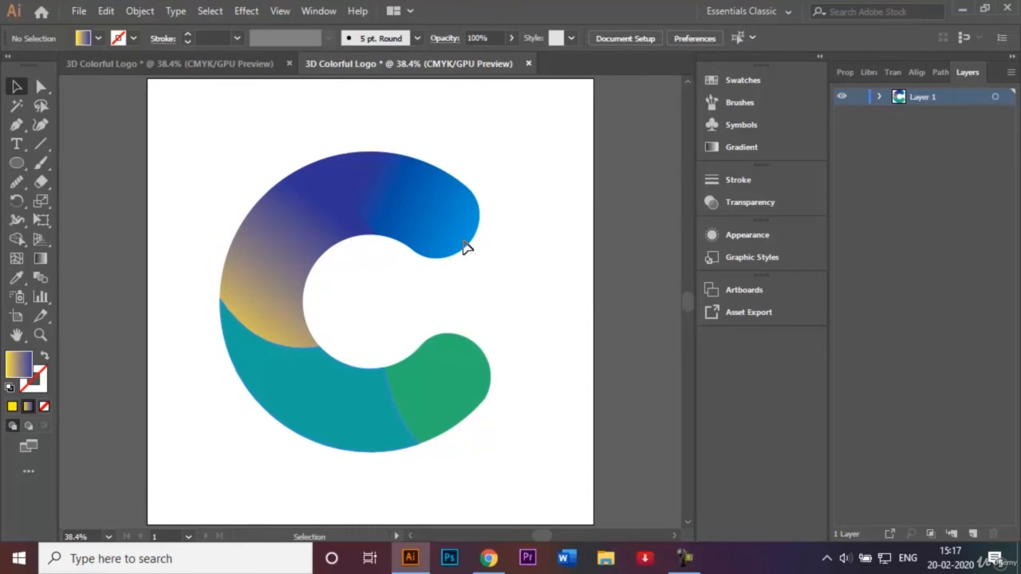
- Apply a linear gradient to the C's teal lower section, running from yellow to a red end stop
{"action": "left_click", "coordinate": [326, 401]}
{"action": "double_click", "coordinate": [41, 258]}
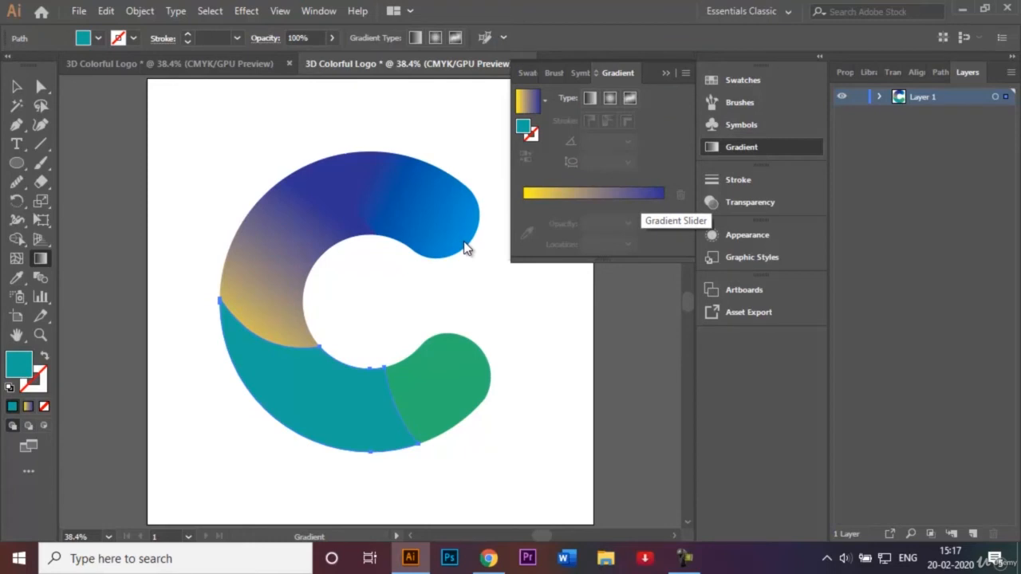
{"action": "left_click", "coordinate": [640, 194]}
{"action": "double_click", "coordinate": [663, 204]}
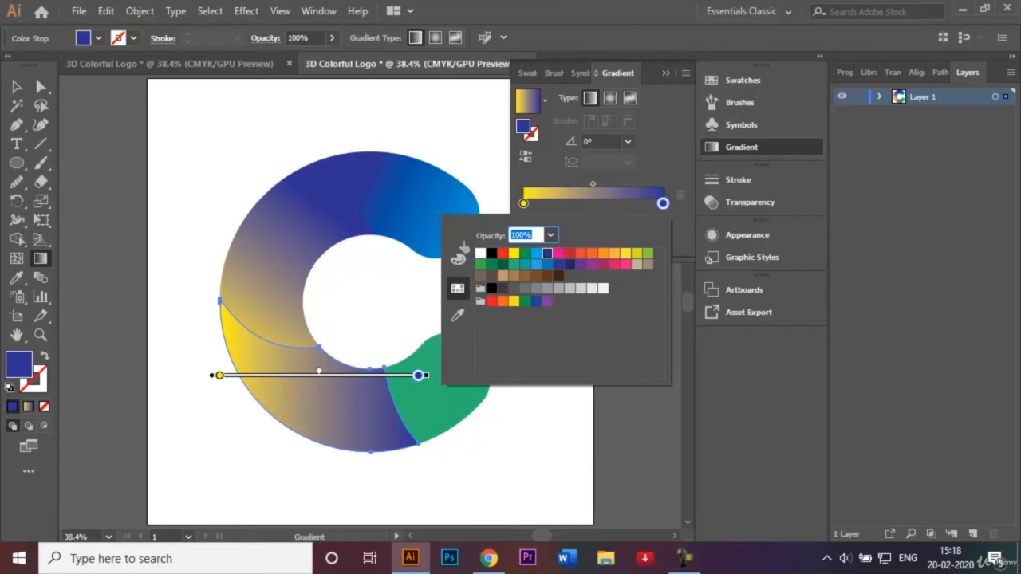
{"action": "left_click", "coordinate": [570, 253]}
{"action": "key", "text": "Escape"}
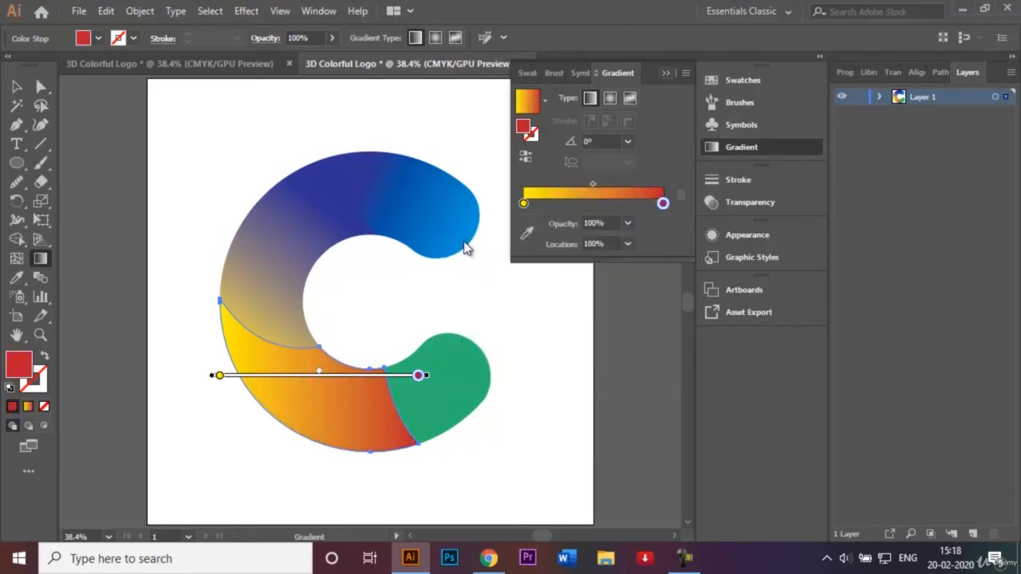
{"action": "key", "text": "Escape"}
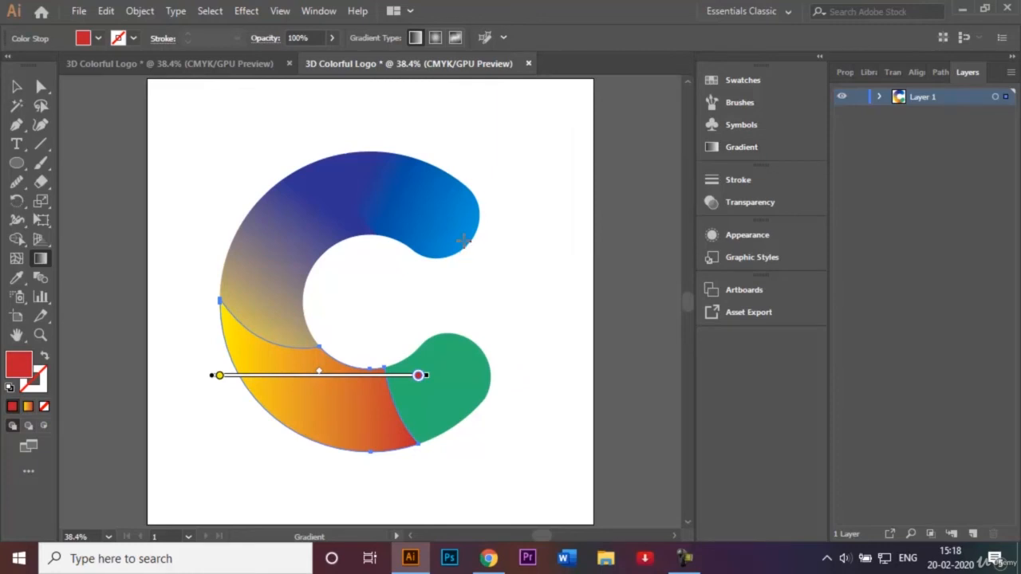
- Redraw the lower section's gradient diagonally from yellow at its upper-left end to red beside the green section, and deselect it
{"action": "mouse_move", "coordinate": [237, 342]}
{"action": "left_mouse_down"}
{"action": "mouse_move", "coordinate": [359, 419]}
{"action": "mouse_move", "coordinate": [398, 430]}
{"action": "left_mouse_up"}
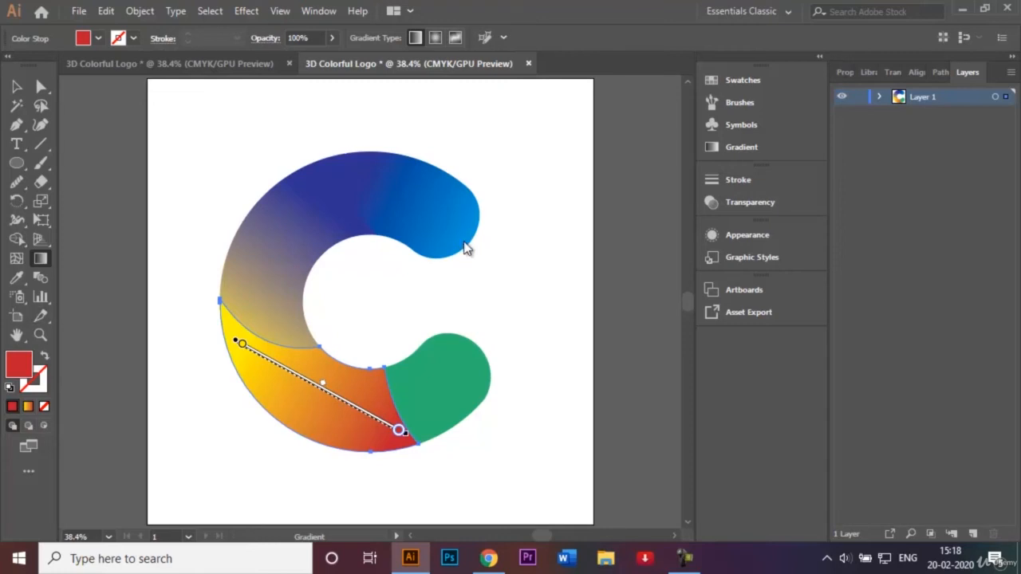
{"action": "key", "text": "v"}
{"action": "key", "text": "ctrl+shift+a"}
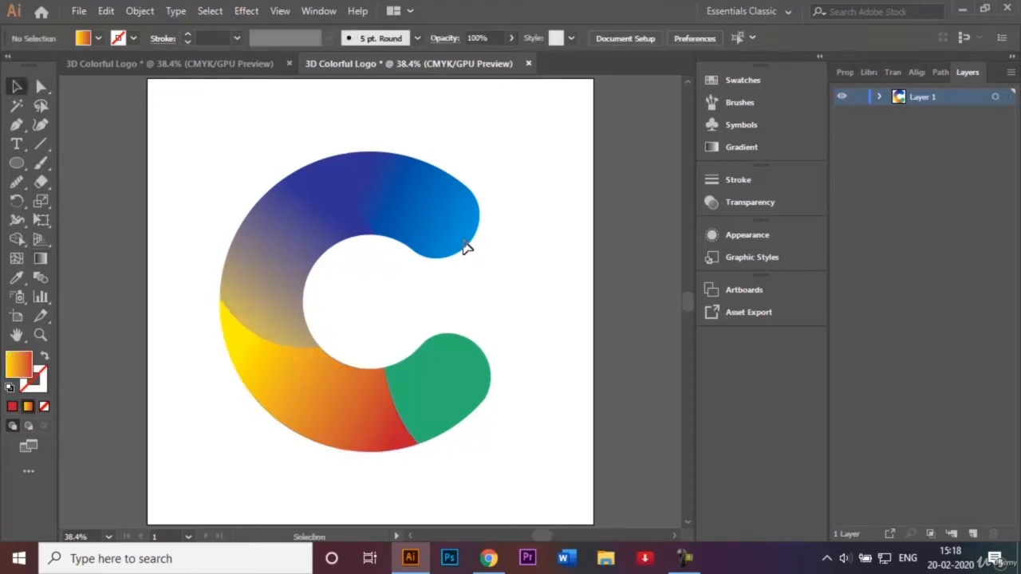
- Apply the yellow-to-red linear gradient to the C's green end section and delete the extra colour stop near its start
{"action": "key", "text": "ctrl+z"}
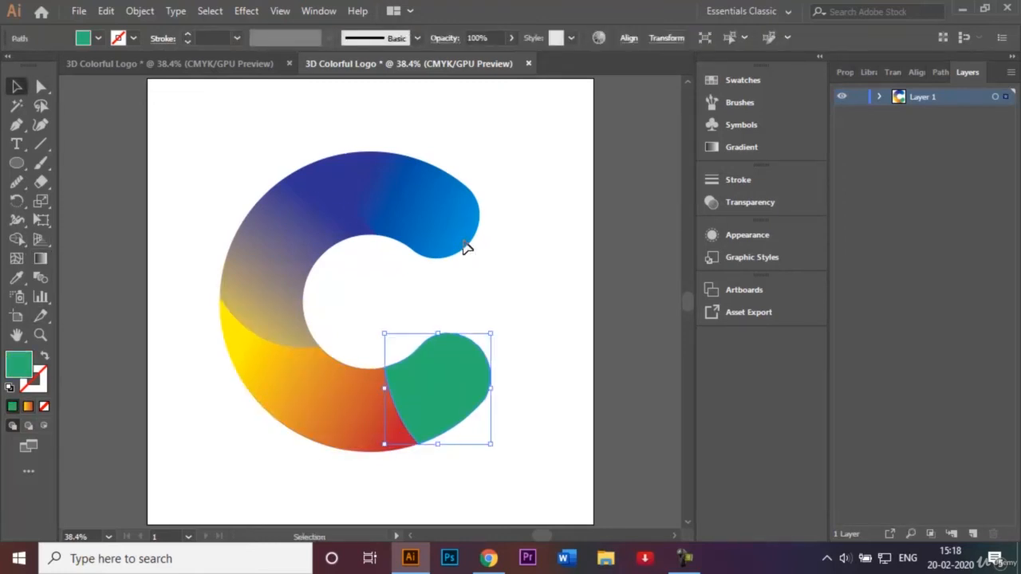
{"action": "key", "text": "g"}
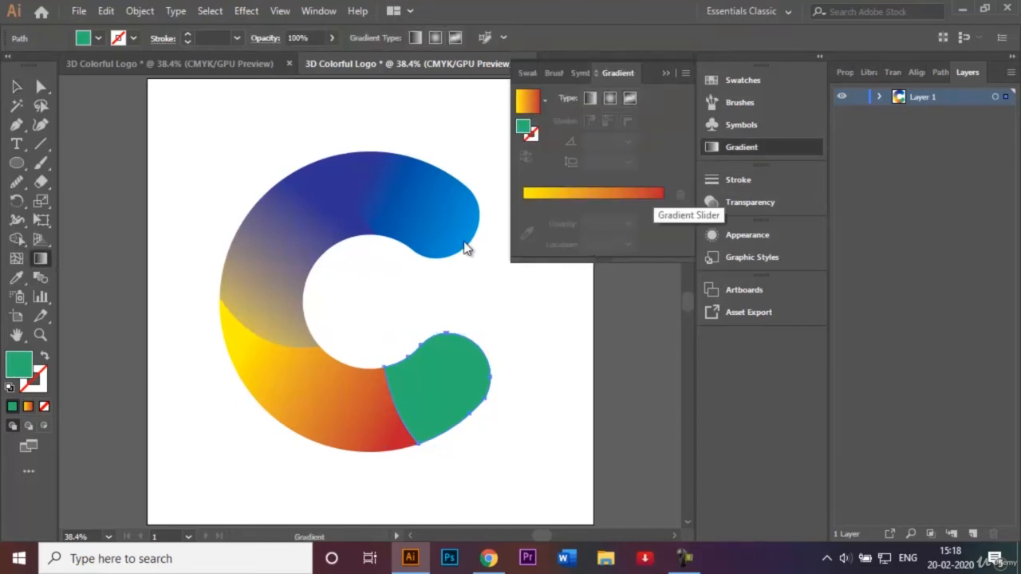
{"action": "key", "text": "period"}
{"action": "double_click", "coordinate": [527, 203]}
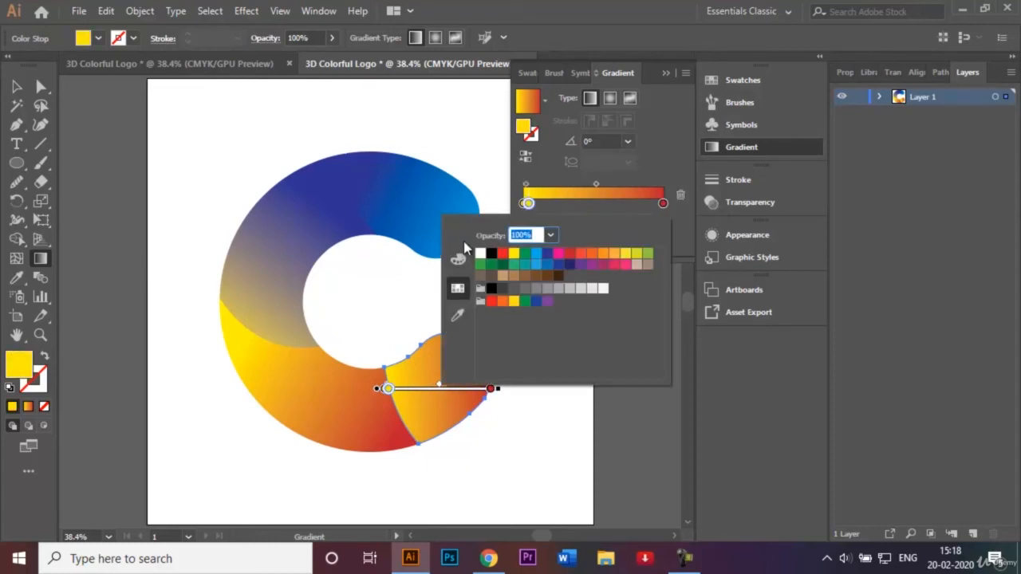
{"action": "key", "text": "Escape"}
{"action": "left_click", "coordinate": [680, 194]}
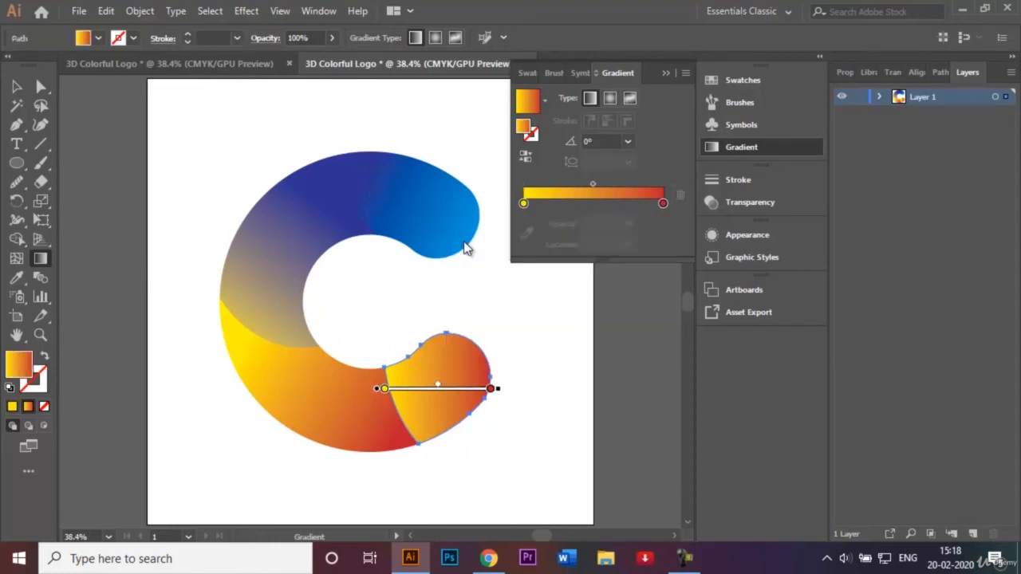
- Change the start stop of the end section's gradient from yellow to dark magenta
{"action": "double_click", "coordinate": [523, 203]}
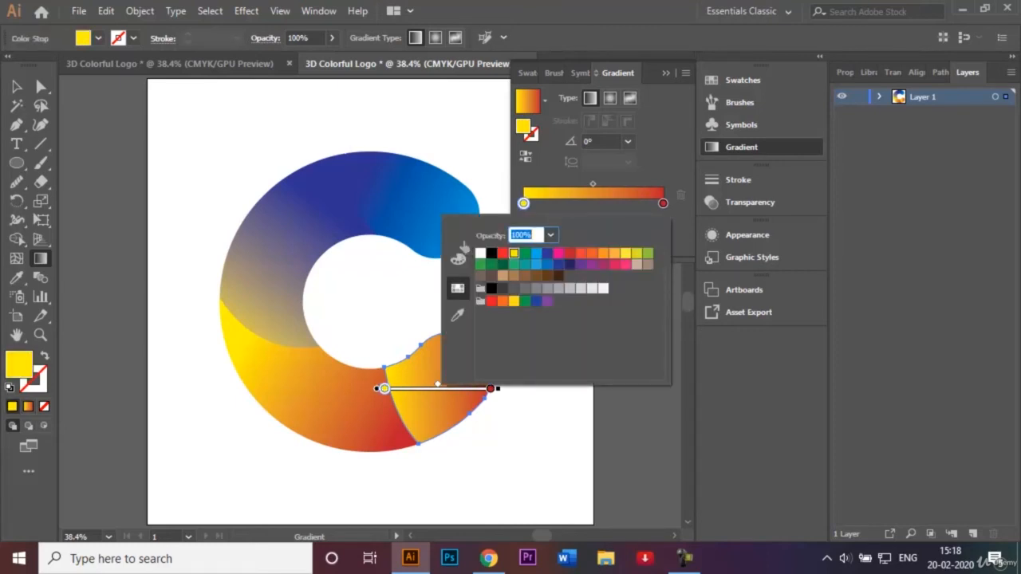
{"action": "left_click", "coordinate": [614, 264]}
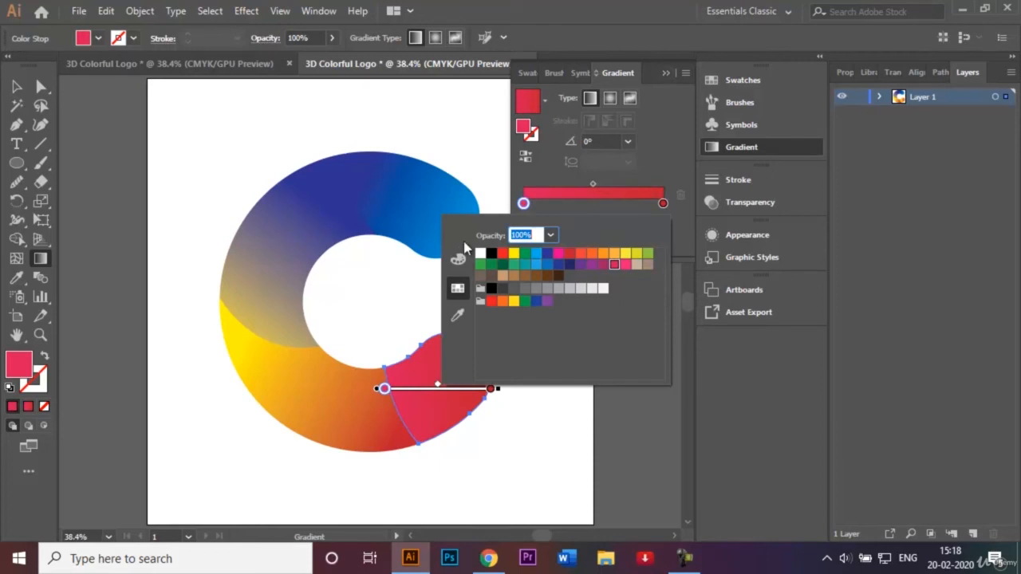
{"action": "key", "text": "Left"}
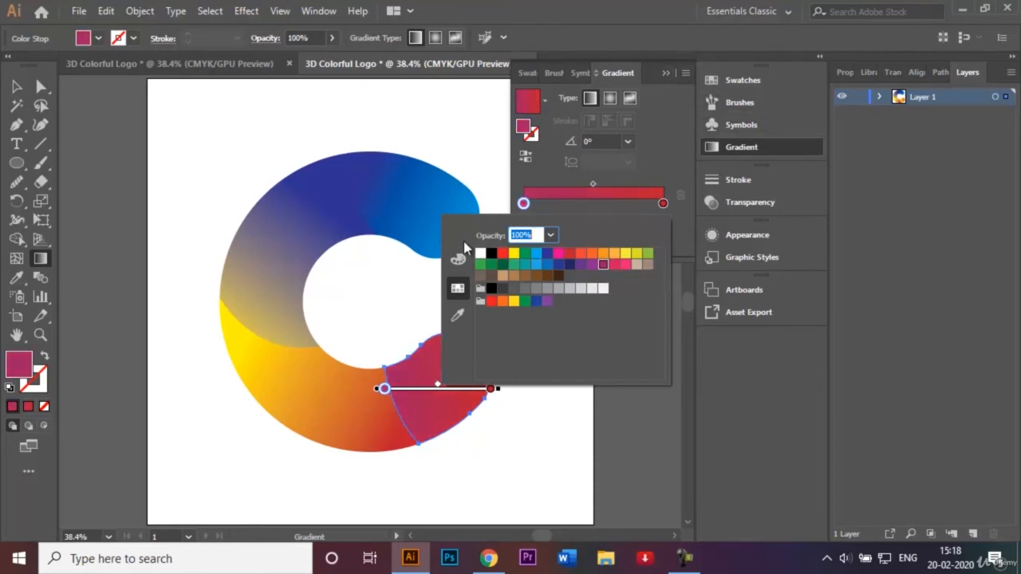
{"action": "key", "text": "Return"}
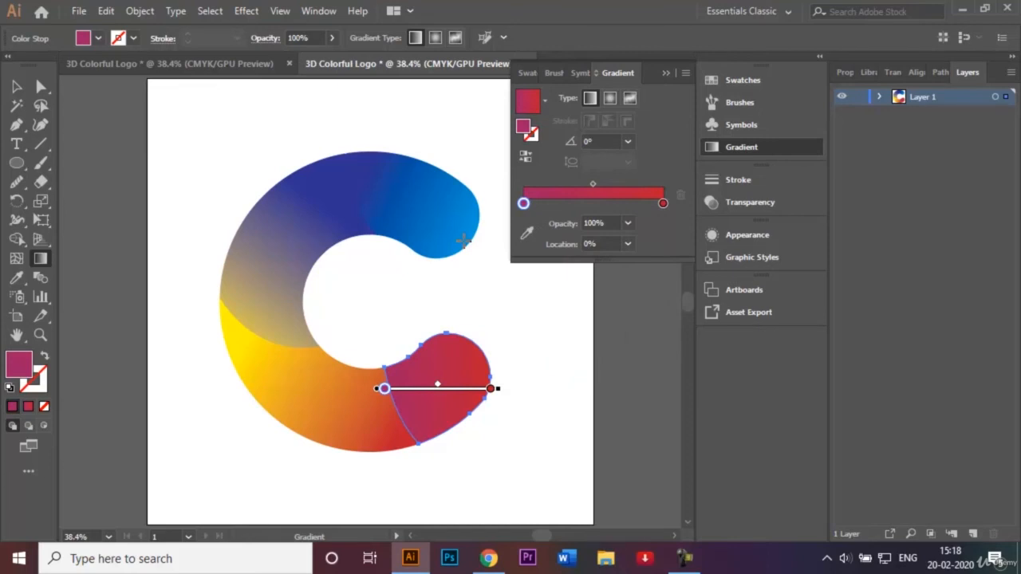
- Redirect the end section's gradient to about -122°, from magenta above the rounded tip to red beside the orange section, and deselect it
{"action": "mouse_move", "coordinate": [486, 304]}
{"action": "left_mouse_down"}
{"action": "mouse_move", "coordinate": [410, 408]}
{"action": "mouse_move", "coordinate": [411, 424]}
{"action": "left_mouse_up"}
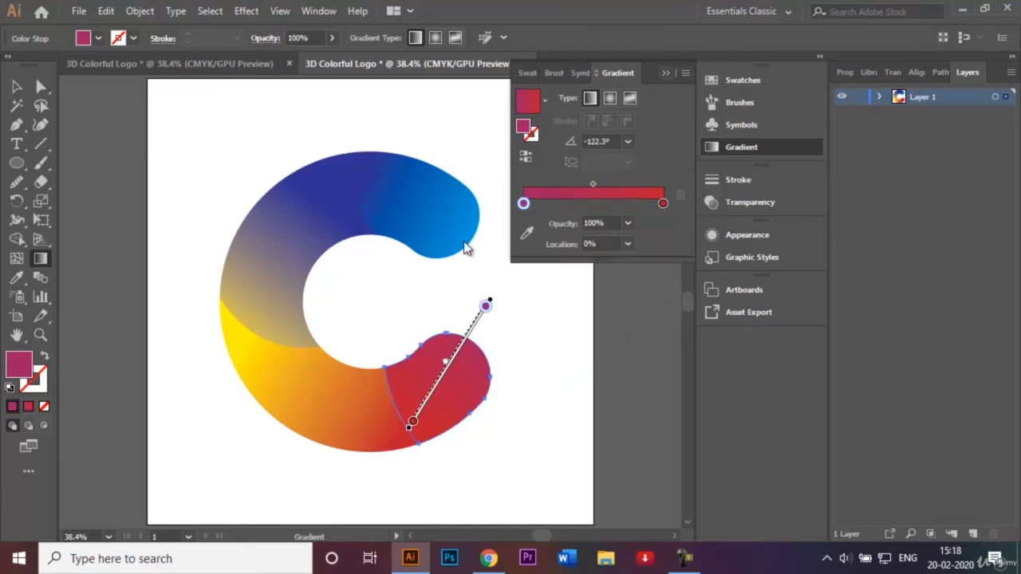
{"action": "left_click", "coordinate": [667, 72]}
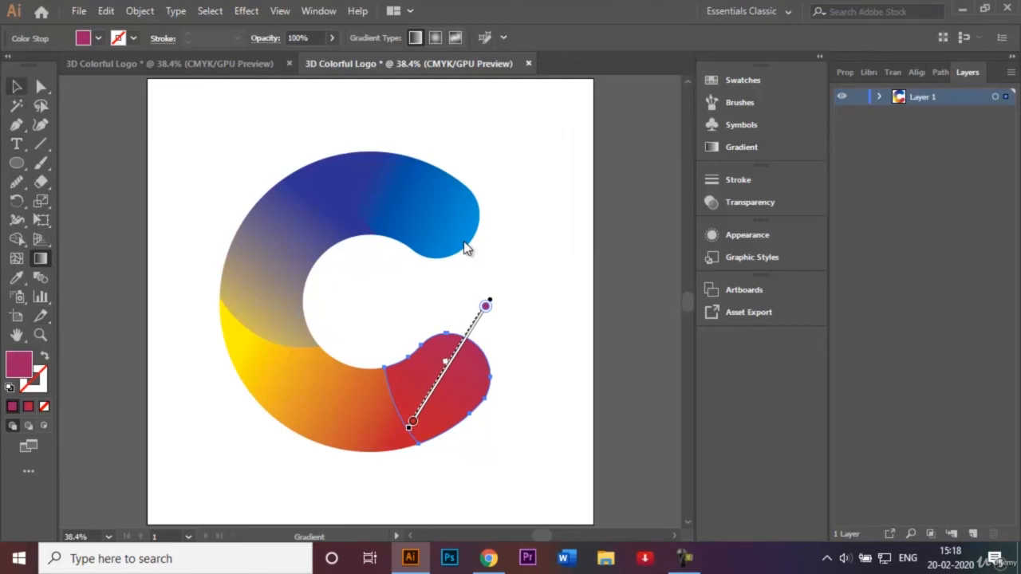
{"action": "key", "text": "v"}
{"action": "key", "text": "ctrl+shift+a"}
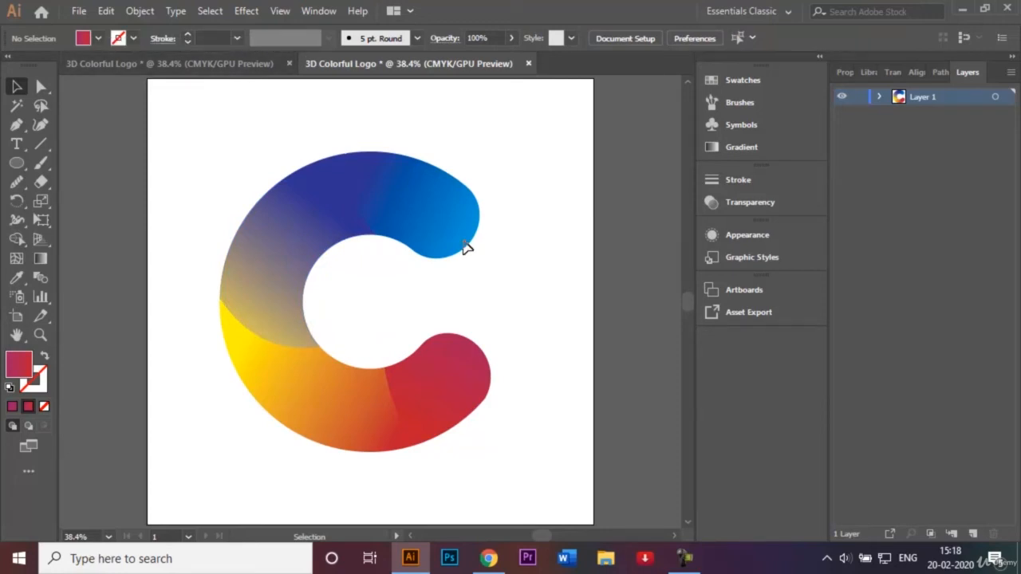
- Draw a rectangle covering the whole artboard, filled with light grey C=0 M=0 Y=0 K=30
{"action": "key", "text": "ctrl+Tab"}
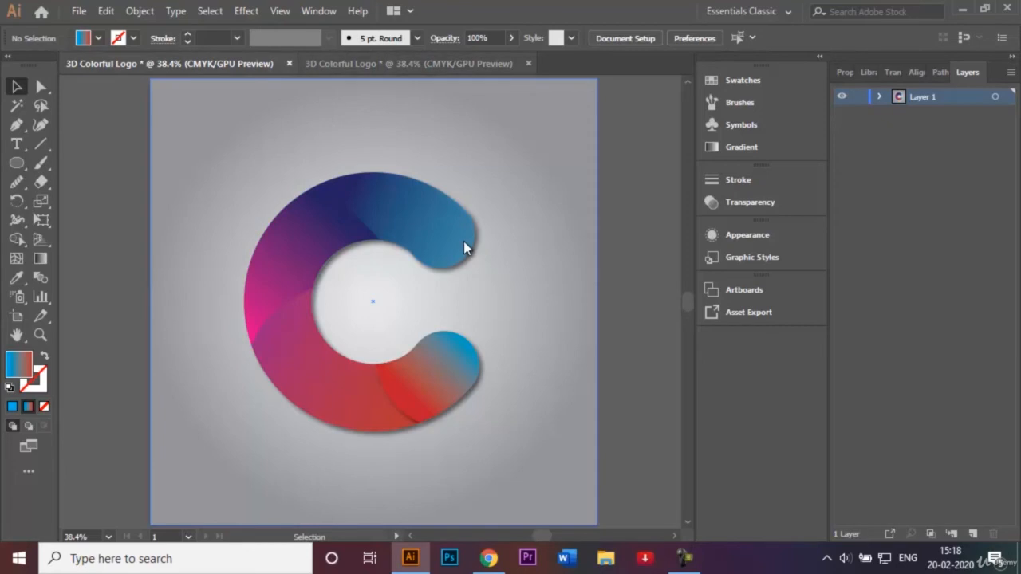
{"action": "key", "text": "ctrl+Tab"}
{"action": "left_click", "coordinate": [16, 163]}
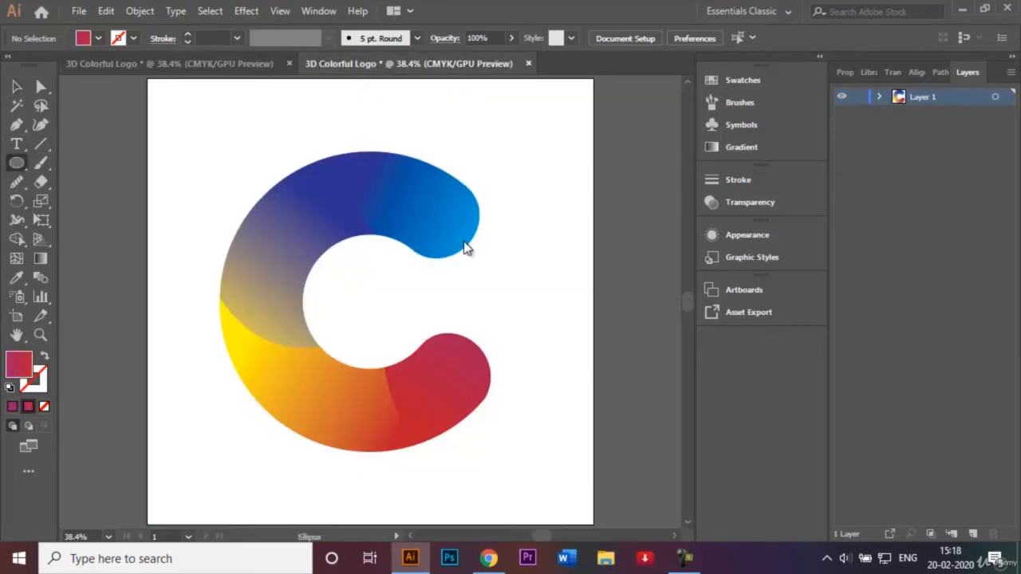
{"action": "left_click", "coordinate": [96, 163]}
{"action": "left_click", "coordinate": [97, 37]}
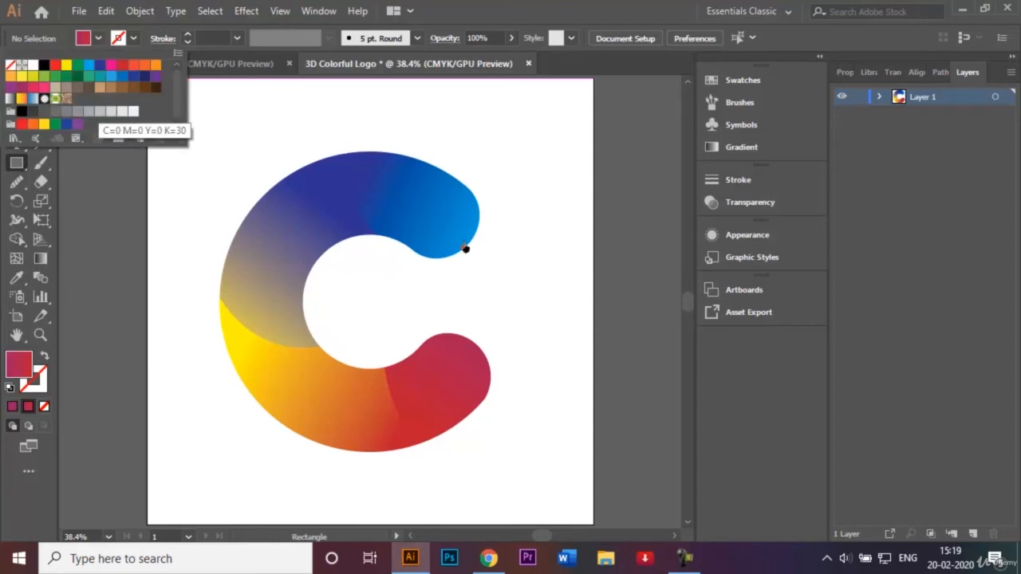
{"action": "left_click", "coordinate": [464, 243]}
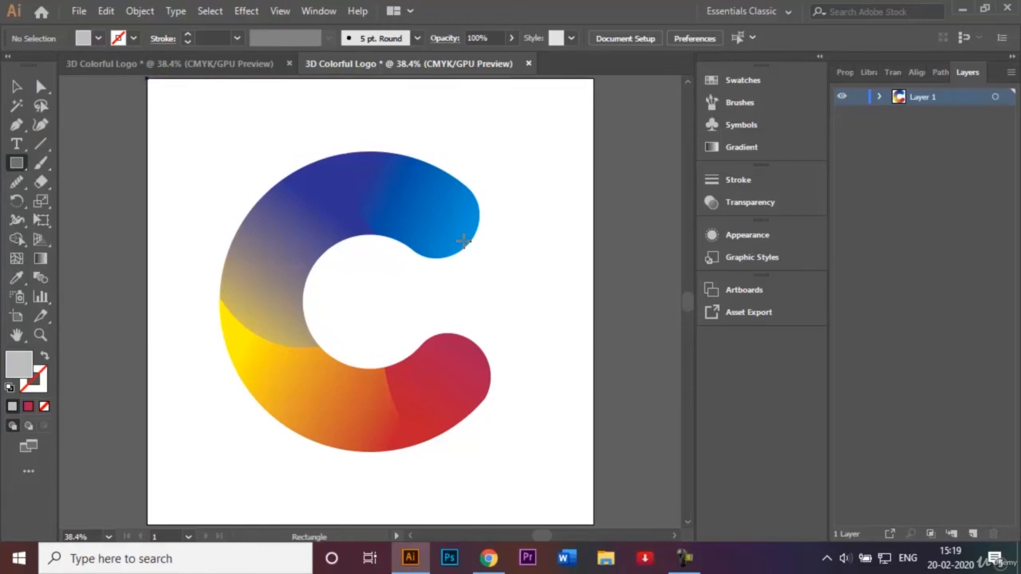
{"action": "left_click_drag", "start_coordinate": [146, 77], "coordinate": [595, 525]}
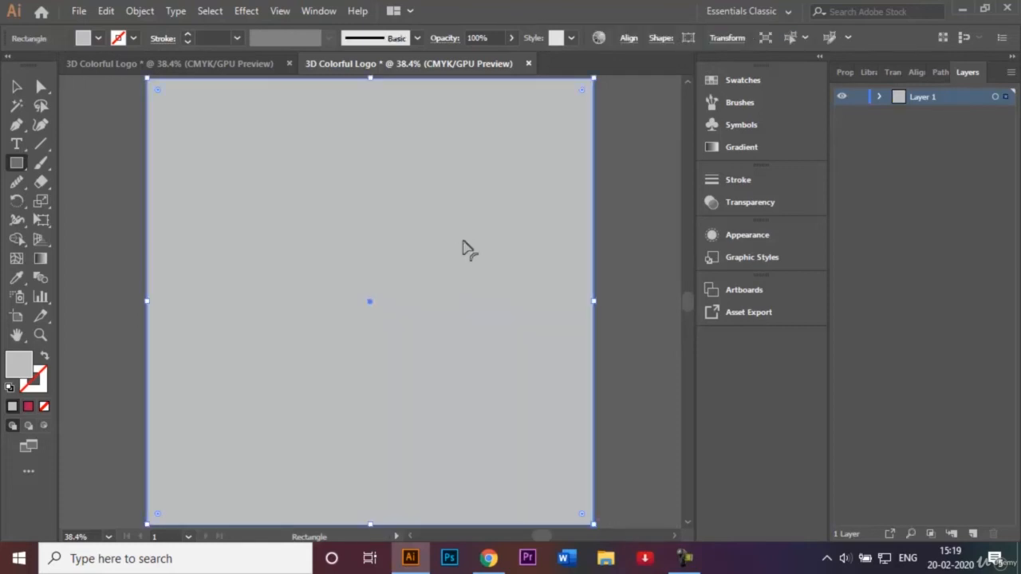
- Send the grey background rectangle behind the C sections
{"action": "key", "text": "v"}
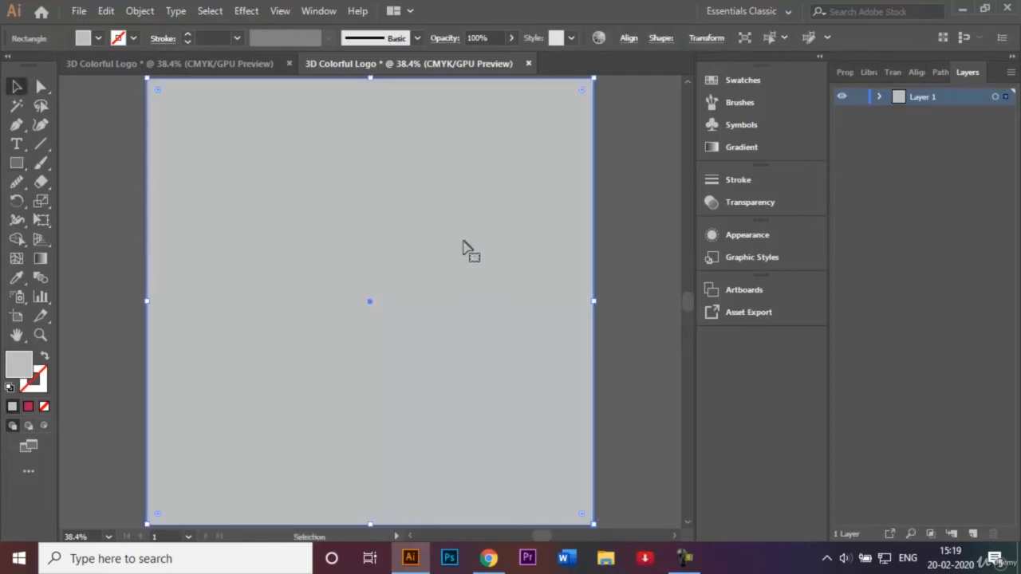
{"action": "right_click", "coordinate": [467, 249]}
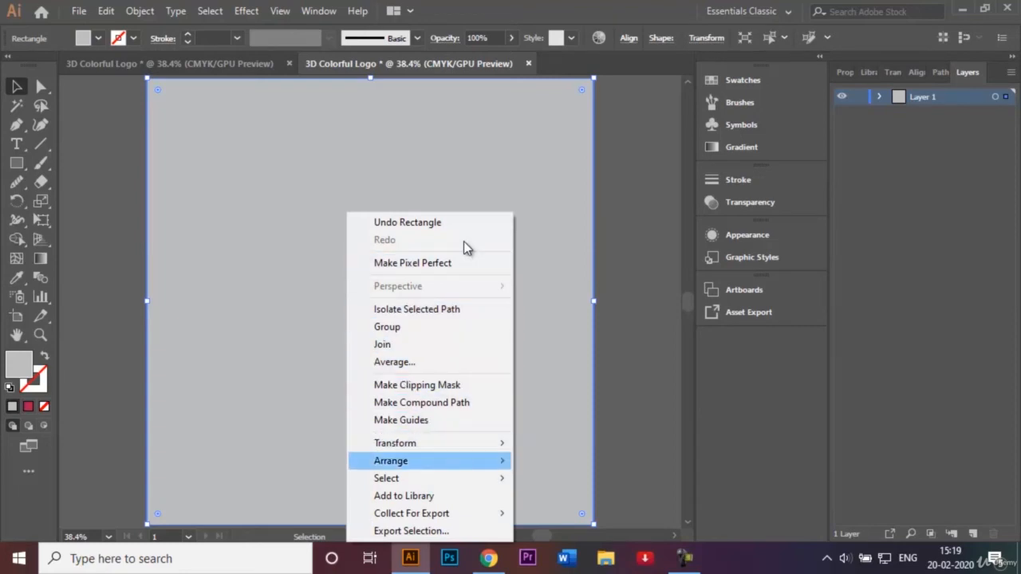
{"action": "mouse_move", "coordinate": [430, 461]}
{"action": "left_click", "coordinate": [563, 514]}
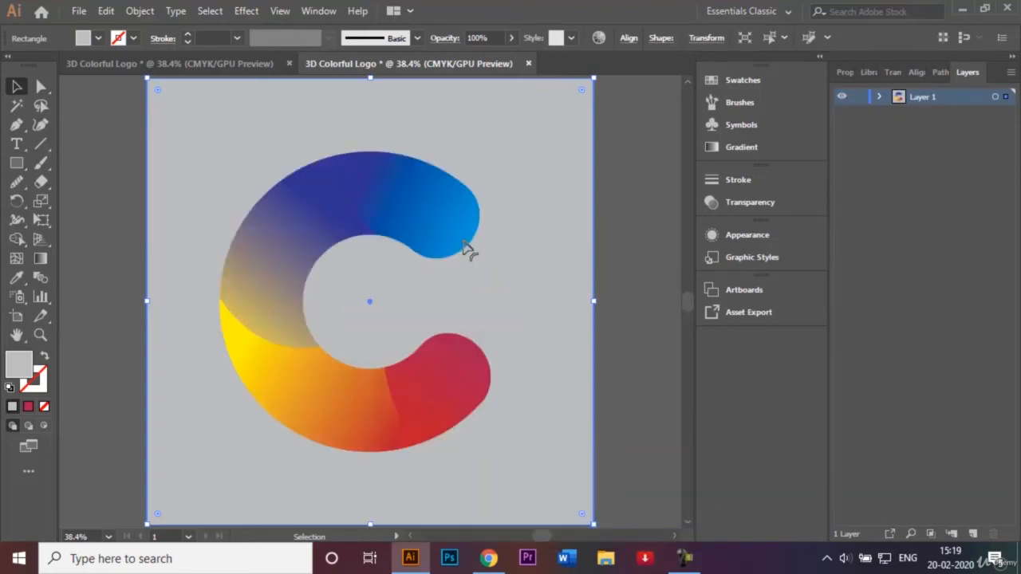
{"action": "right_click", "coordinate": [467, 249]}
{"action": "right_click", "coordinate": [603, 263]}
{"action": "left_click", "coordinate": [606, 263]}
{"action": "left_click", "coordinate": [467, 249]}
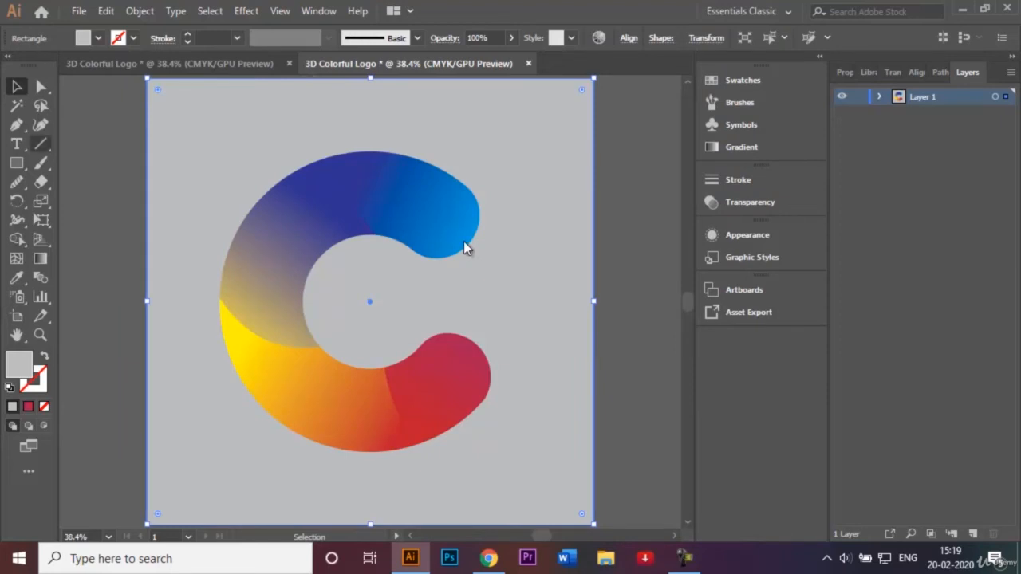
- Apply a linear gradient to the background rectangle, with a very light grey start stop and a medium grey end stop
{"action": "left_click", "coordinate": [40, 259]}
{"action": "double_click", "coordinate": [39, 258]}
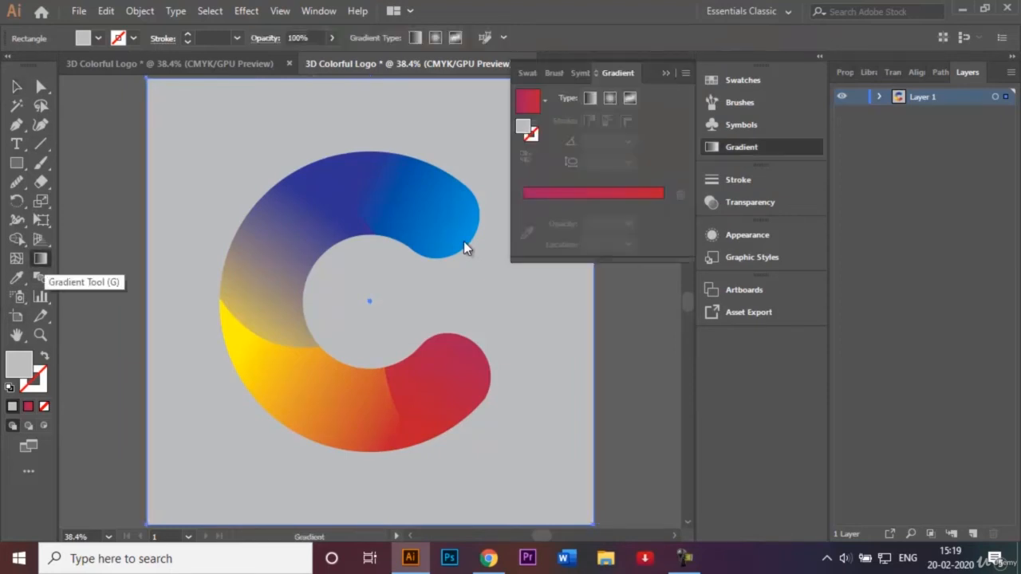
{"action": "left_click", "coordinate": [558, 193]}
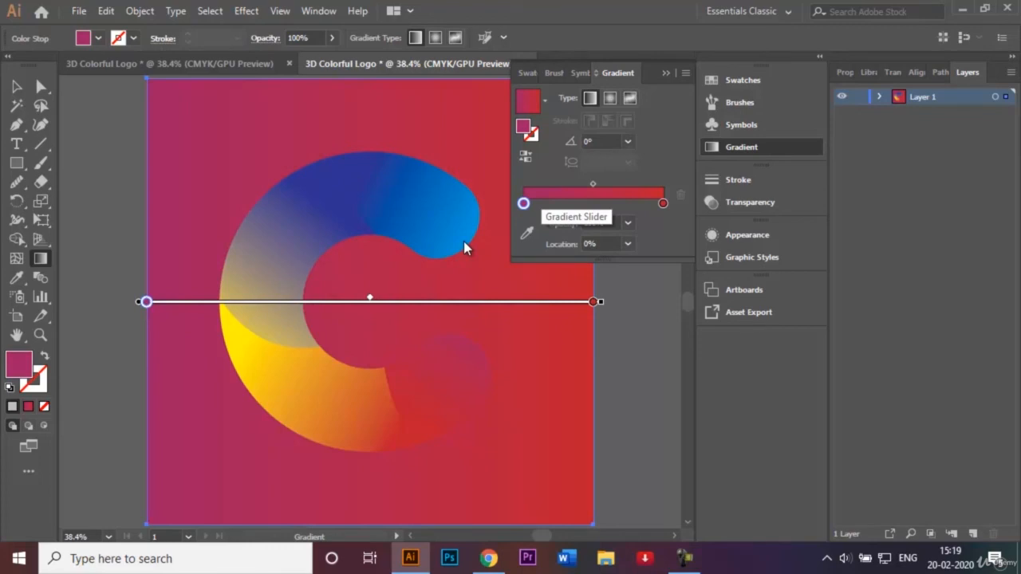
{"action": "double_click", "coordinate": [523, 202]}
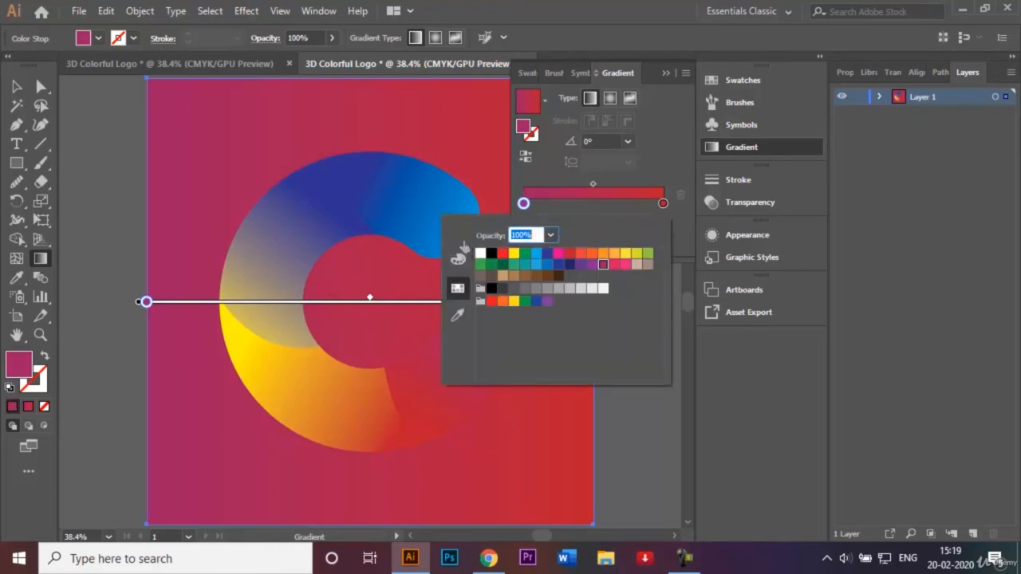
{"action": "left_click", "coordinate": [592, 288]}
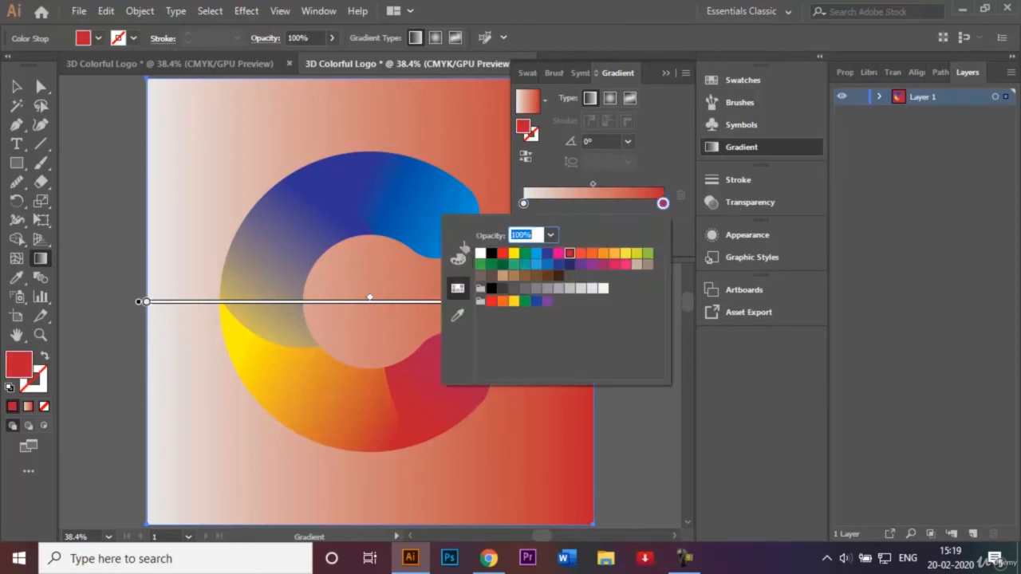
{"action": "left_click", "coordinate": [537, 288]}
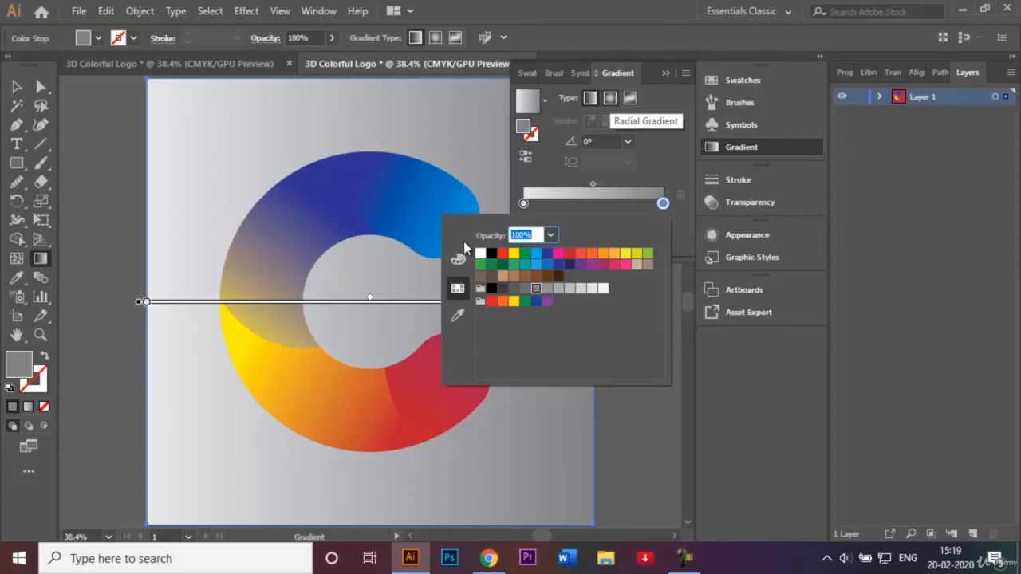
{"action": "key", "text": "Escape"}
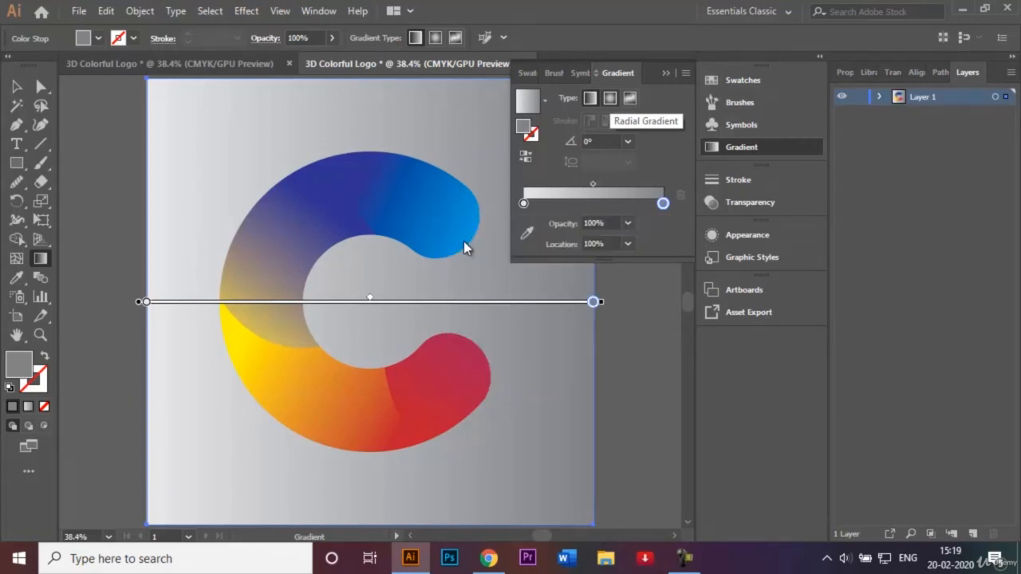
- Make the background gradient radial and shift its midpoint outward toward the darker grey stop
{"action": "left_click", "coordinate": [611, 99]}
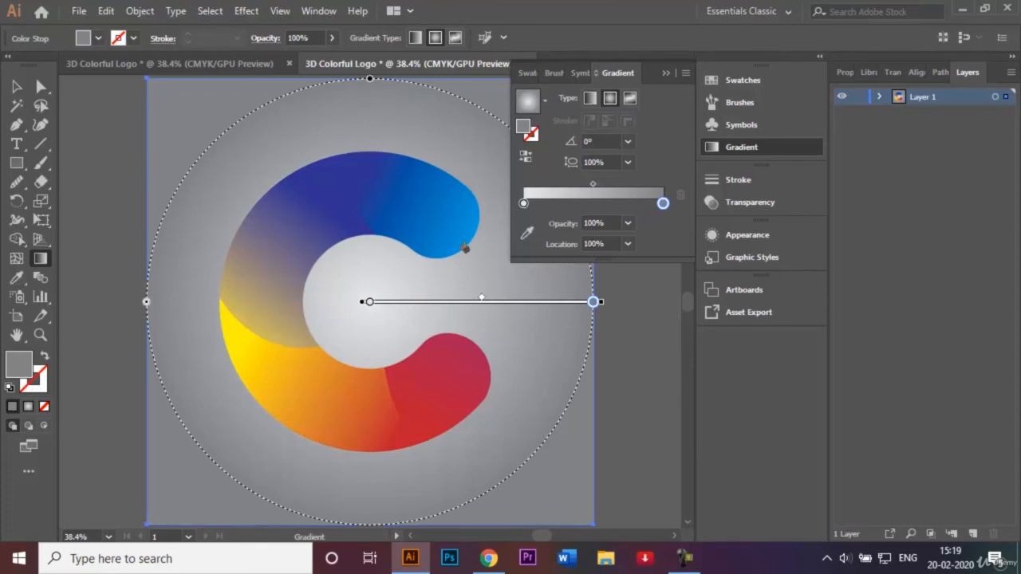
{"action": "mouse_move", "coordinate": [481, 298]}
{"action": "left_mouse_down"}
{"action": "mouse_move", "coordinate": [518, 298]}
{"action": "mouse_move", "coordinate": [463, 303]}
{"action": "mouse_move", "coordinate": [546, 300]}
{"action": "left_mouse_up"}
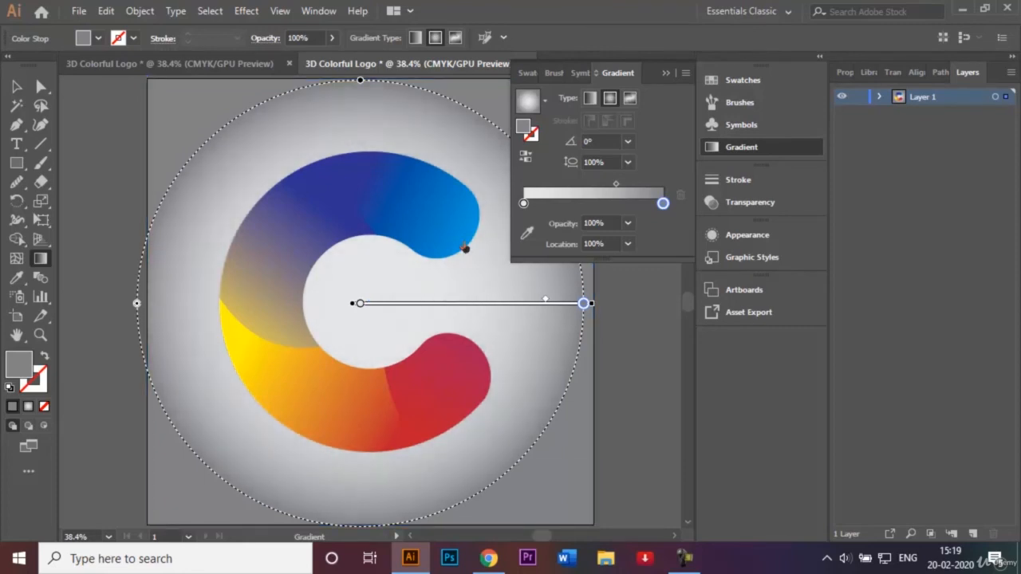
{"action": "left_click", "coordinate": [666, 73]}
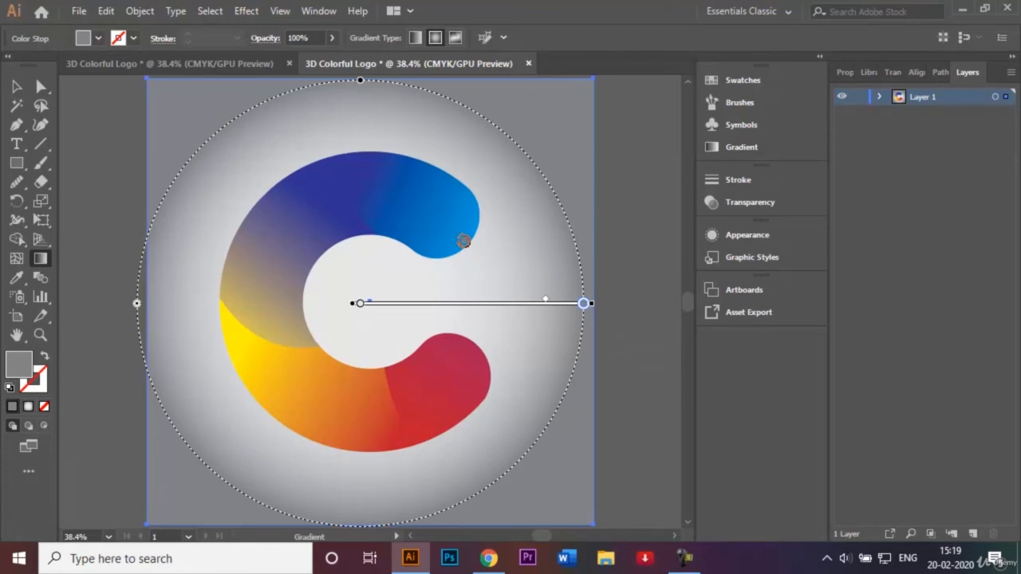
- Try to redirect the background's radial gradient, undo those changes, and deselect the rectangle
{"action": "mouse_move", "coordinate": [596, 304]}
{"action": "left_mouse_down"}
{"action": "mouse_move", "coordinate": [545, 428]}
{"action": "mouse_move", "coordinate": [545, 178]}
{"action": "mouse_move", "coordinate": [401, 85]}
{"action": "mouse_move", "coordinate": [474, 111]}
{"action": "mouse_move", "coordinate": [577, 251]}
{"action": "mouse_move", "coordinate": [583, 321]}
{"action": "left_mouse_up"}
{"action": "key", "text": "ctrl+z"}
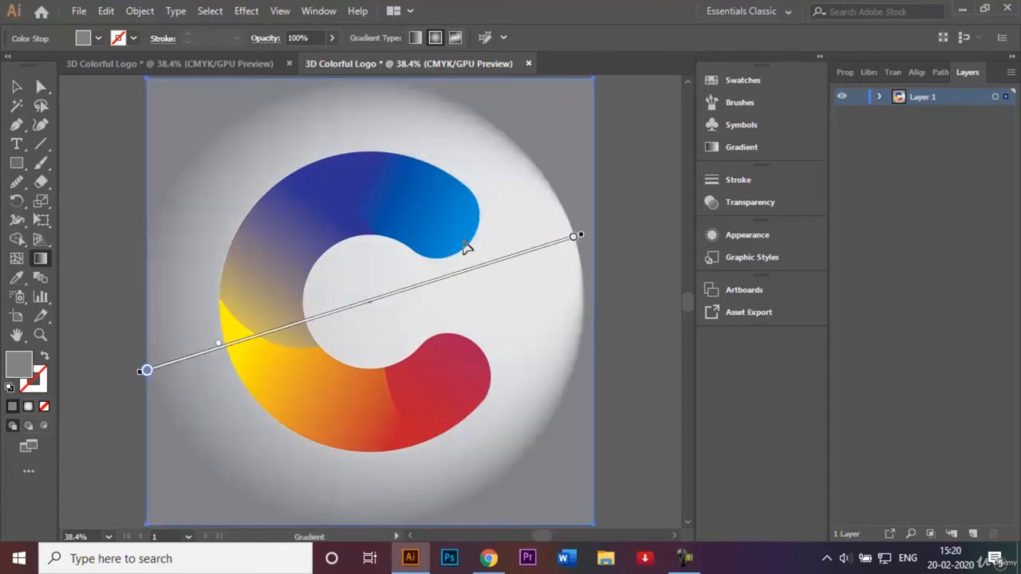
{"action": "key", "text": "ctrl+z"}
{"action": "key", "text": "ctrl+z"}
{"action": "key", "text": "ctrl+z"}
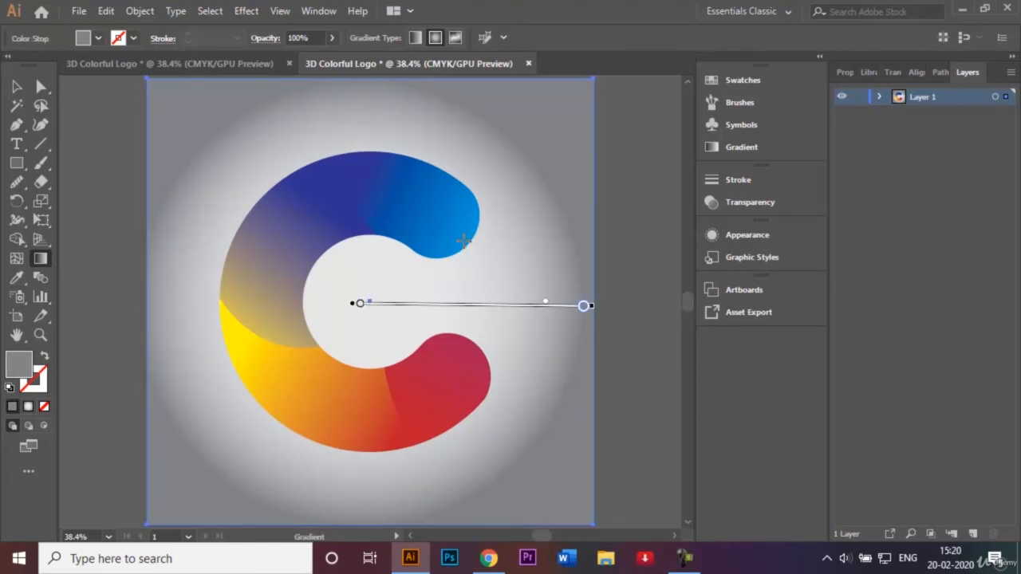
{"action": "key", "text": "v"}
{"action": "key", "text": "ctrl+shift+a"}
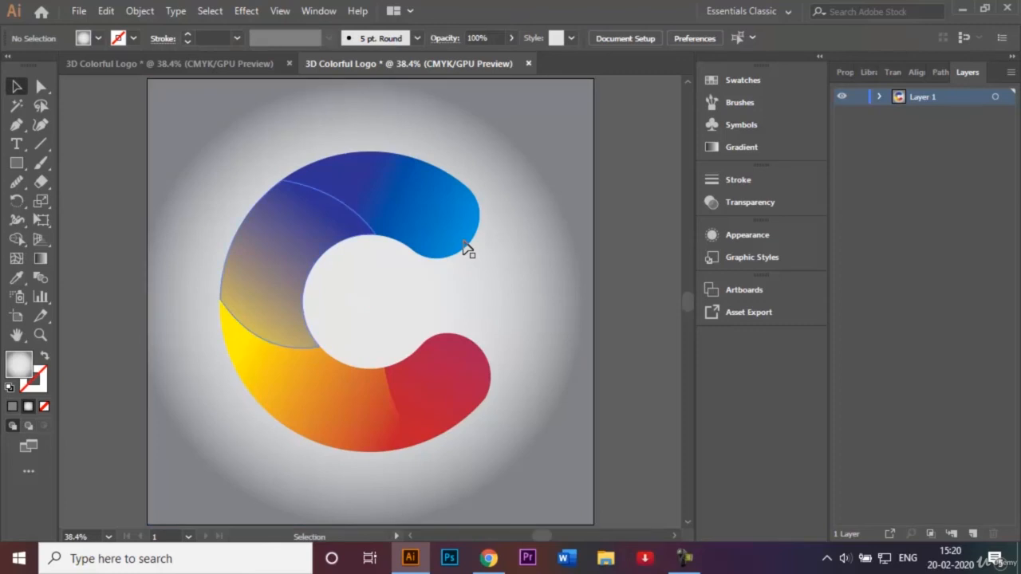
- Apply a drop shadow to all four C sections with Multiply mode, 75% opacity, 7 px X and Y offsets and 5 px blur
{"action": "left_click", "coordinate": [275, 254]}
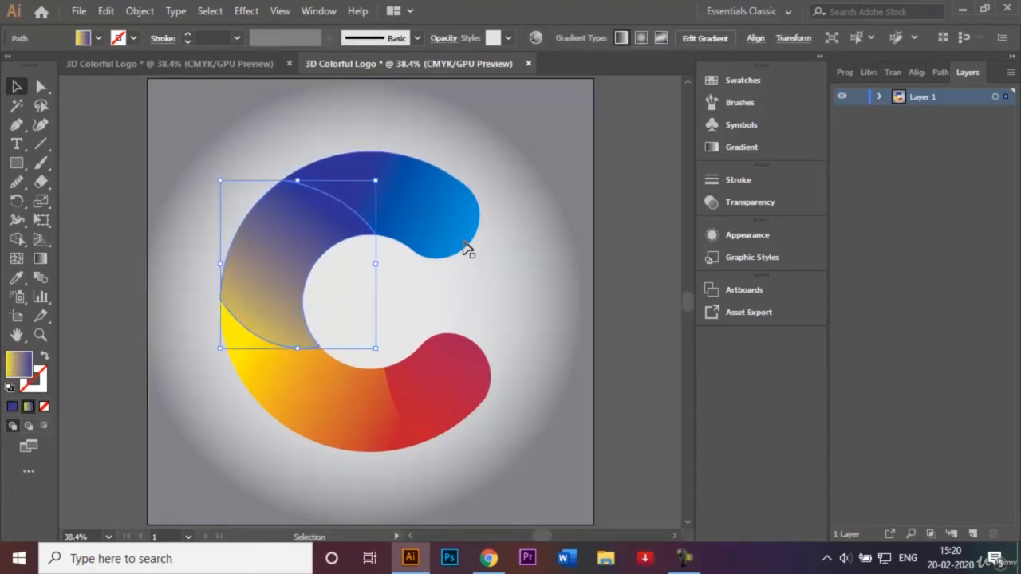
{"action": "left_click", "coordinate": [399, 199], "text": "shift"}
{"action": "left_click", "coordinate": [315, 395], "text": "shift"}
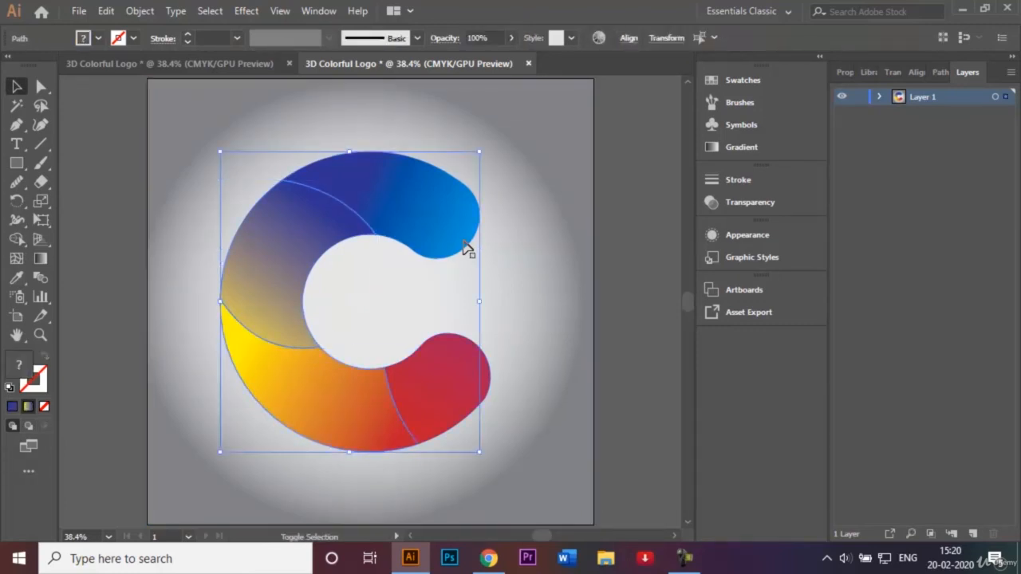
{"action": "left_click", "coordinate": [441, 391], "text": "shift"}
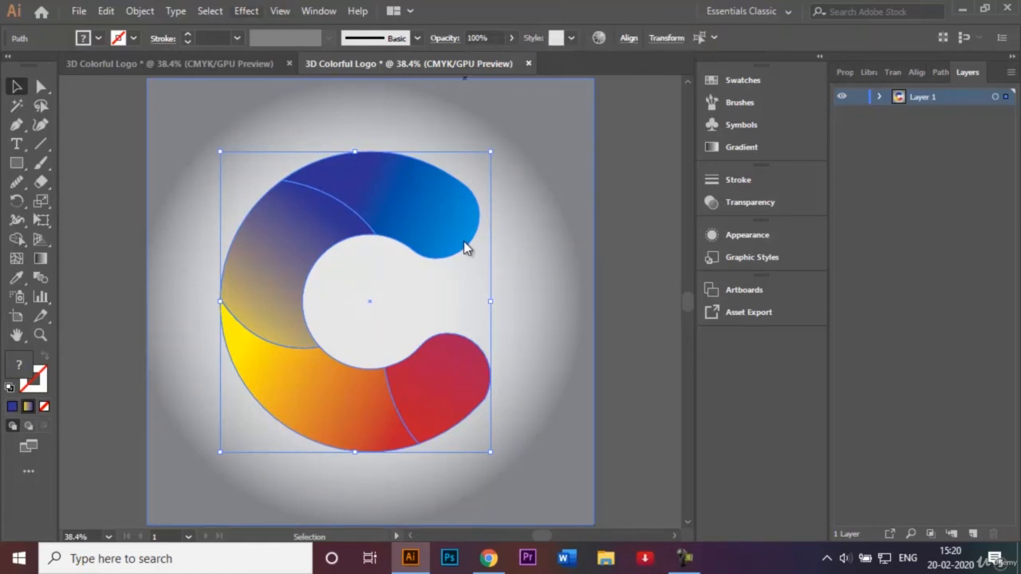
{"action": "left_click", "coordinate": [246, 11]}
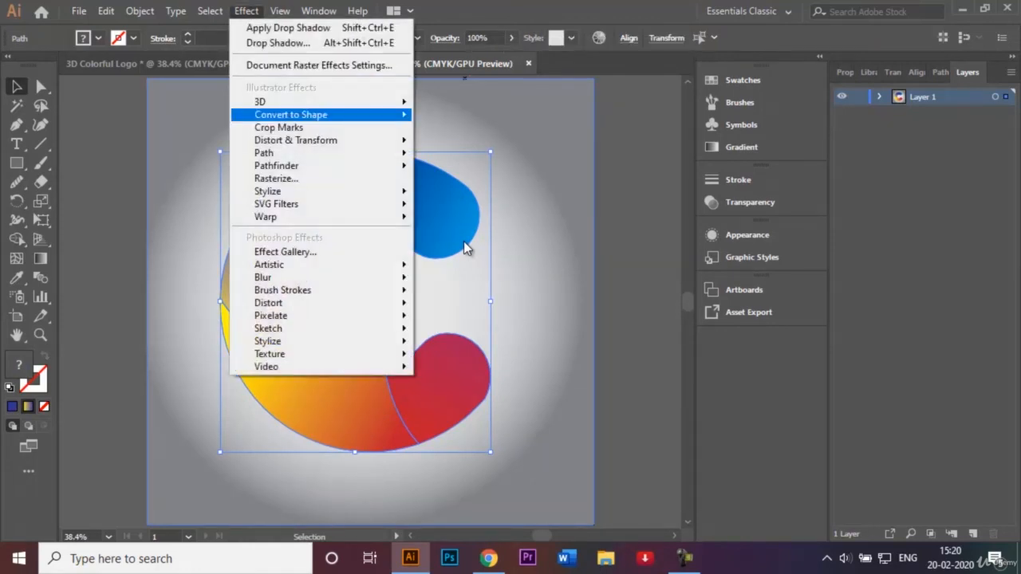
{"action": "mouse_move", "coordinate": [276, 191]}
{"action": "left_click", "coordinate": [468, 194]}
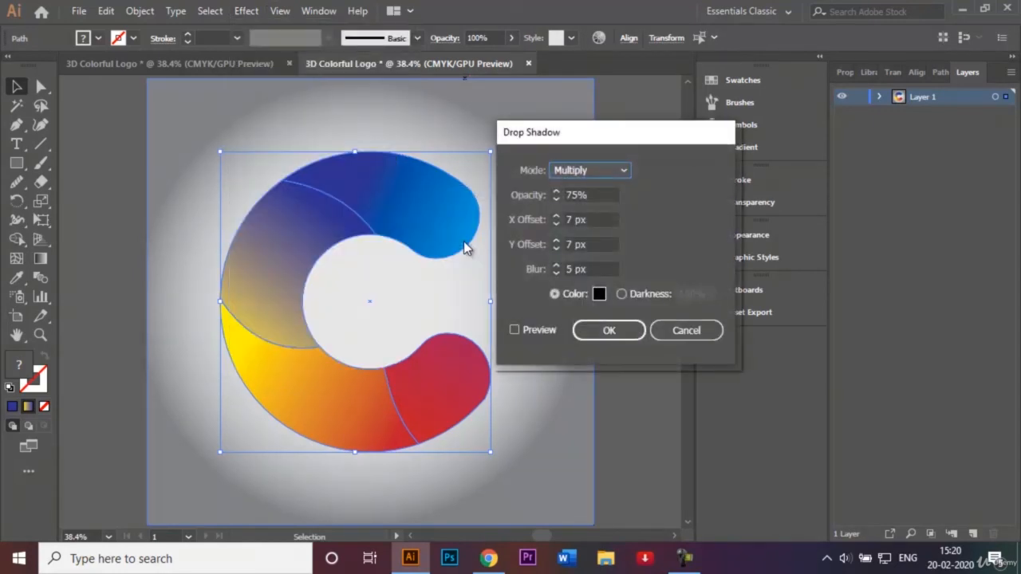
{"action": "left_click", "coordinate": [515, 330]}
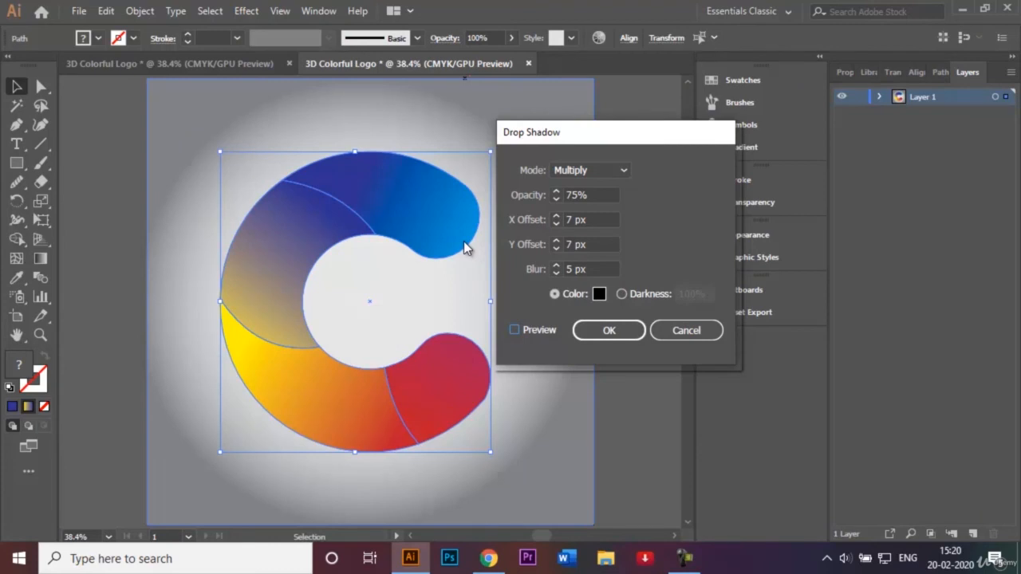
{"action": "left_click", "coordinate": [515, 330]}
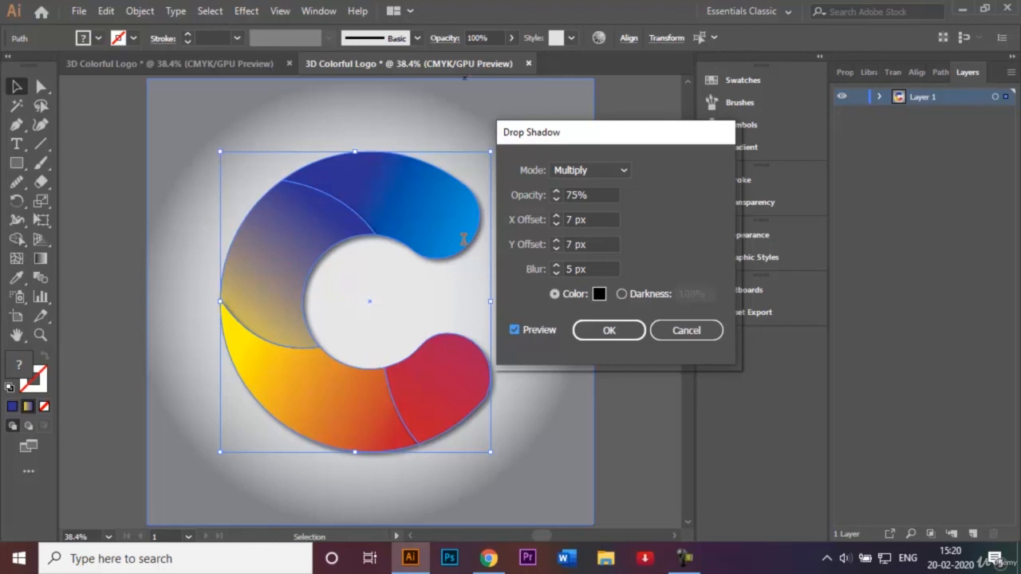
{"action": "key", "text": "Return"}
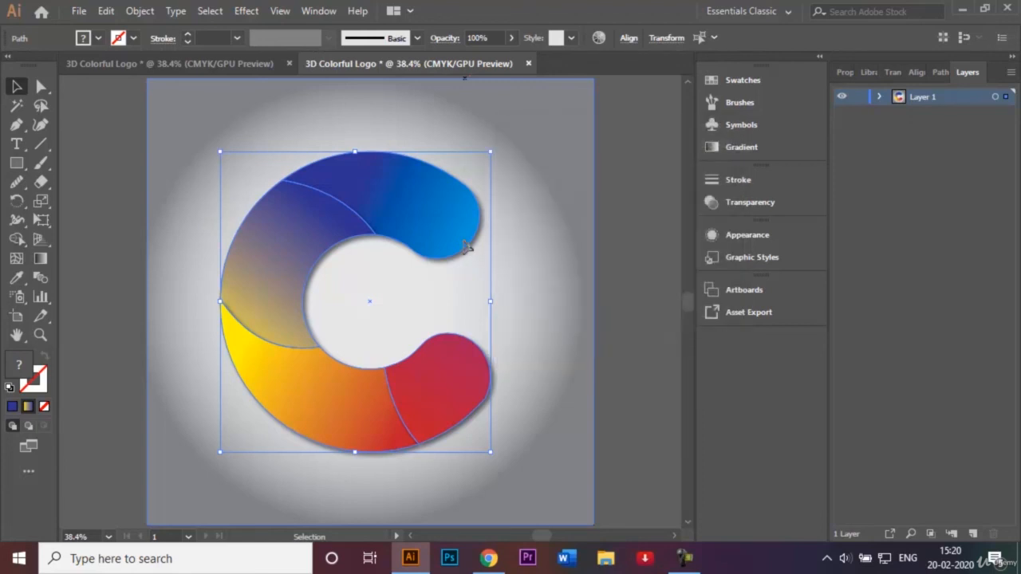
{"action": "key", "text": "ctrl+shift+a"}
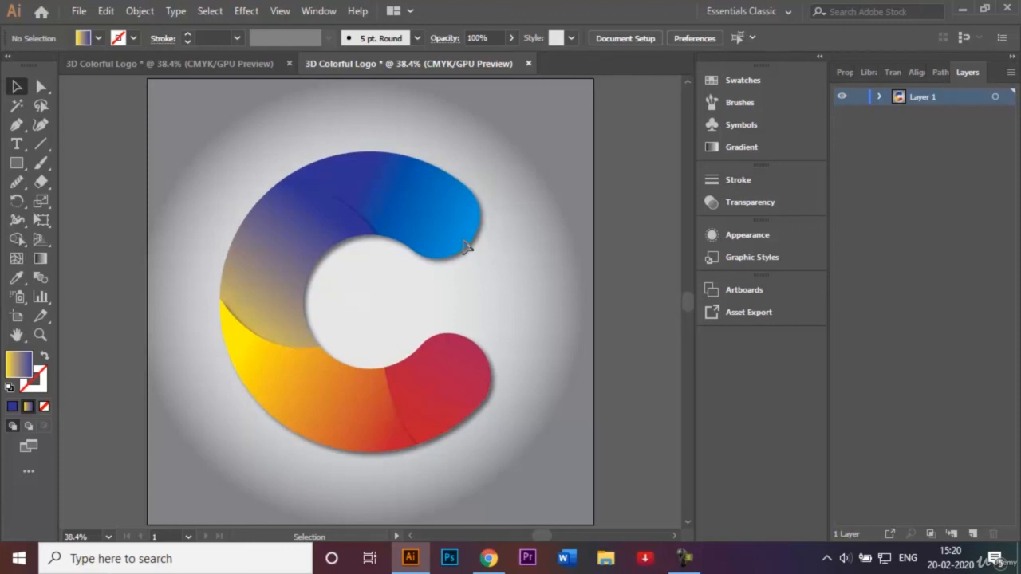
{"action": "left_click", "coordinate": [466, 247]}
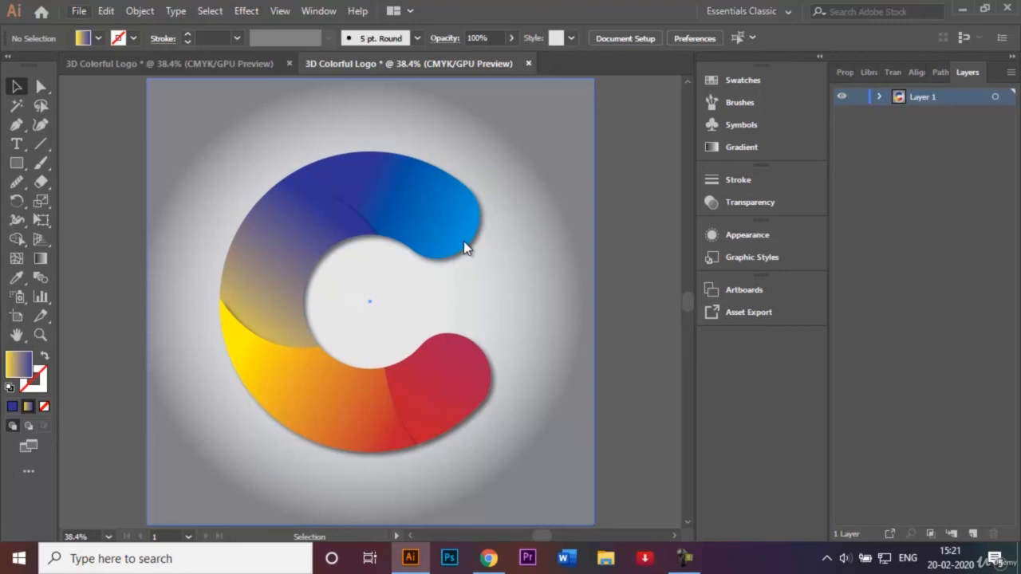
- Save the document as the Adobe Illustrator file "3D Colorful Logo .ai" in the Logos folder
{"action": "key", "text": "alt+f"}
{"action": "key", "text": "s"}
{"action": "key", "text": "s"}
{"action": "key", "text": "Return"}
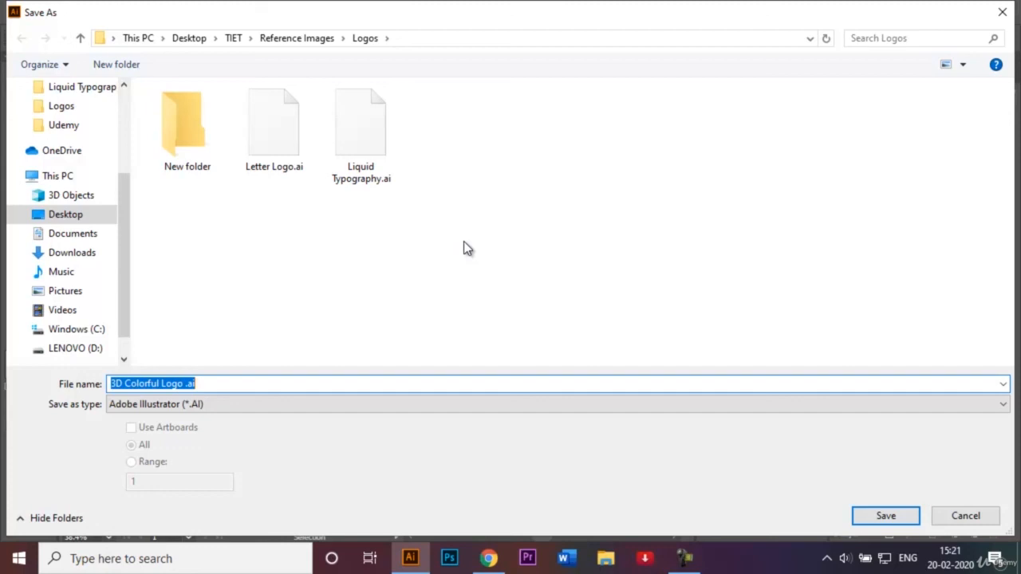
{"action": "key", "text": "Return"}
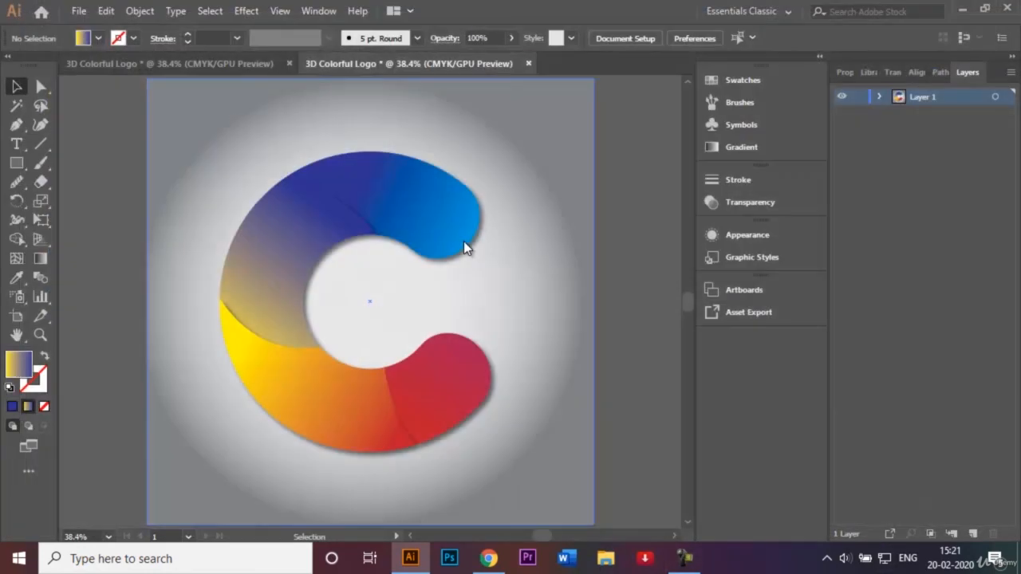
{"action": "key", "text": "Return"}
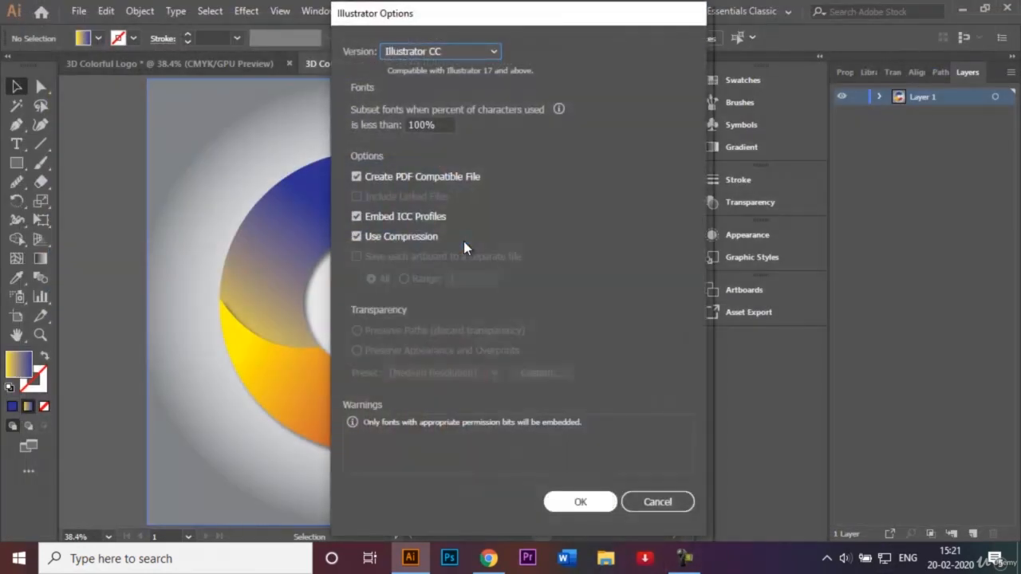